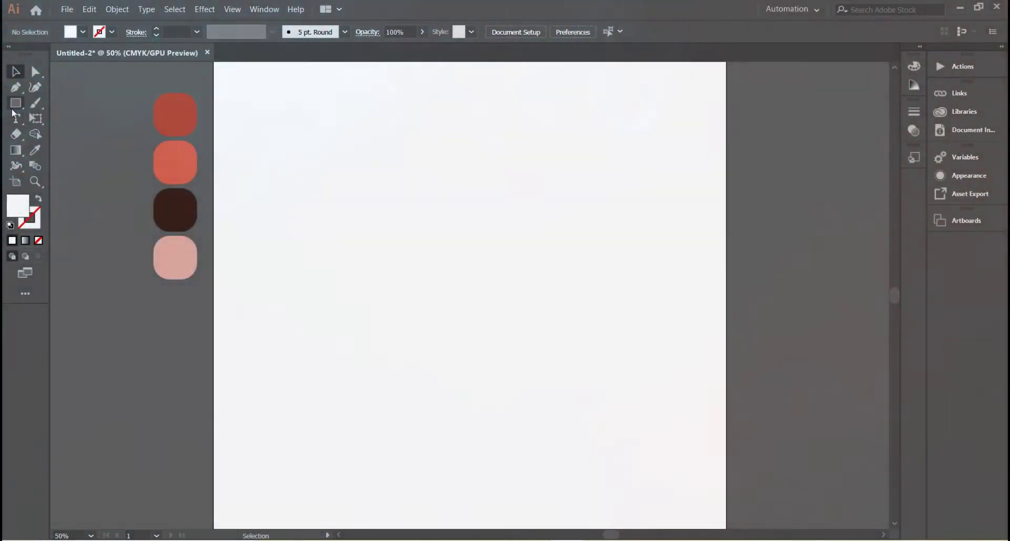
# Draw a circle near the top-left of the artboard and fill it with the salmon swatch.
pyautogui.moveTo(16, 103); pyautogui.dragTo(52, 115)
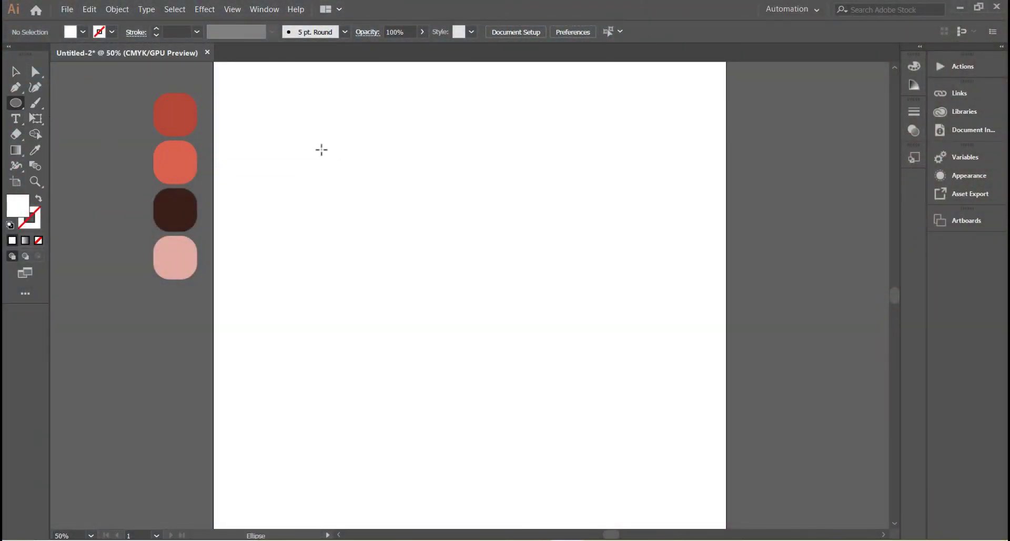
pyautogui.moveTo(322, 150); pyautogui.dragTo(396, 225)
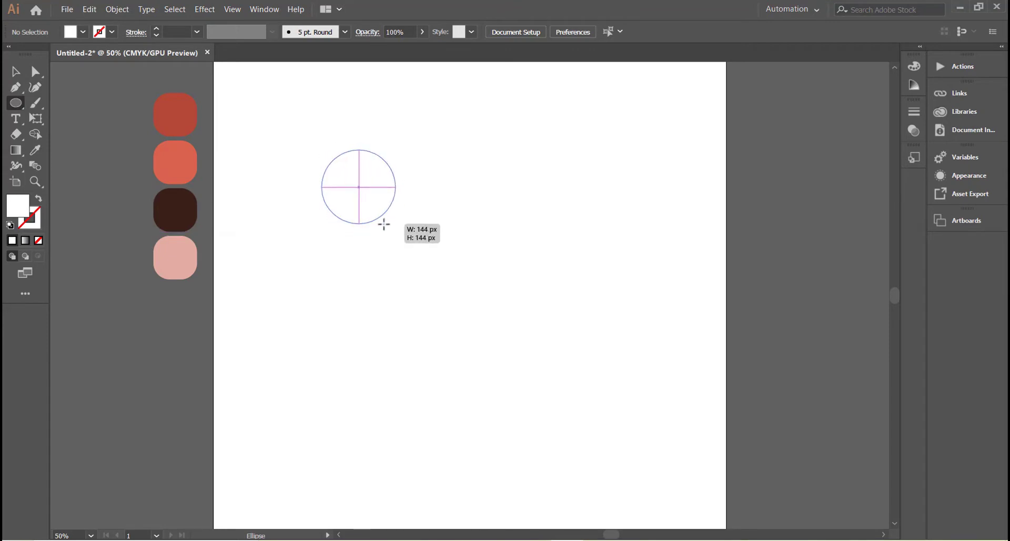
pyautogui.click(35, 150)
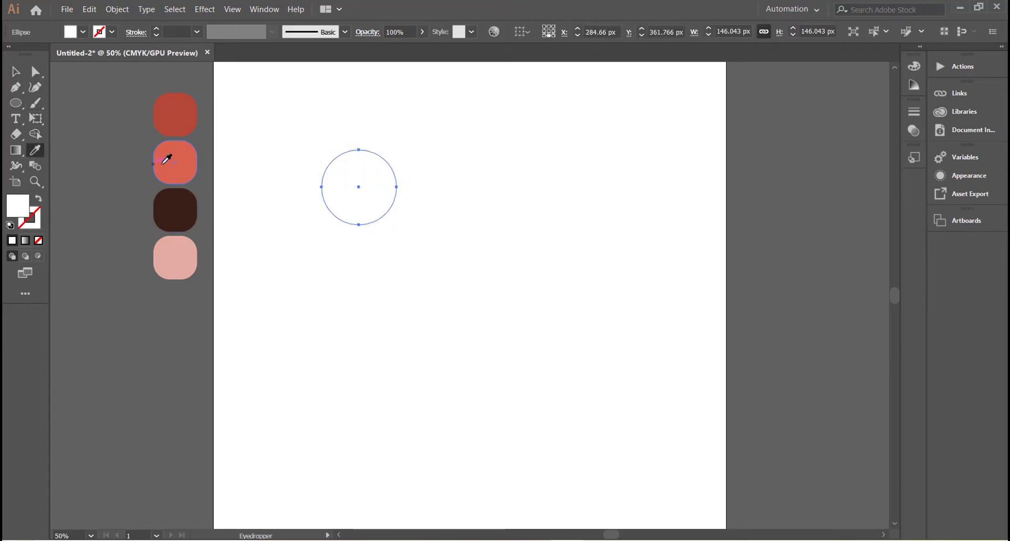
pyautogui.click(170, 159)
pyautogui.click(15, 72)
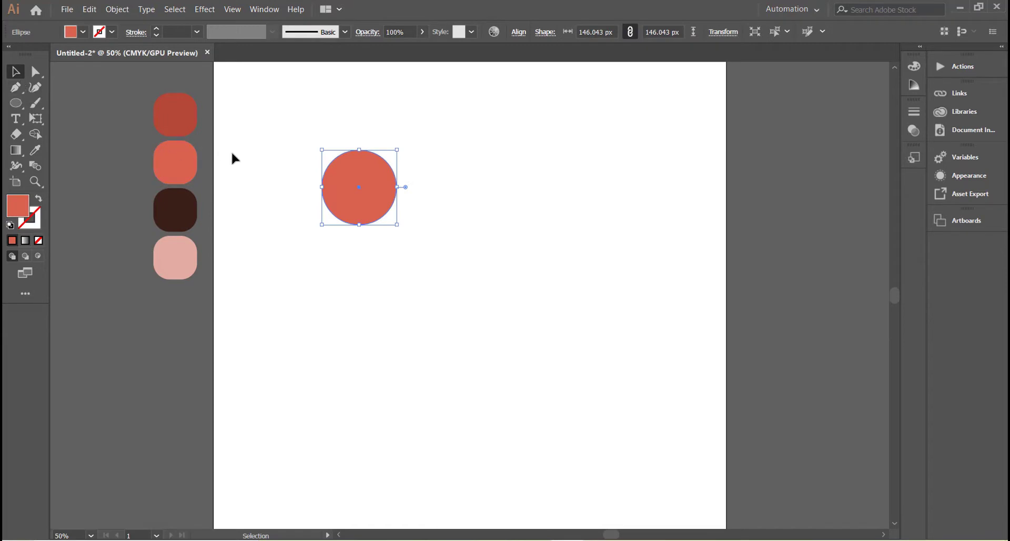
# Place an overlapping copy to the right and reposition both circles using the Align and Pathfinder panels.
pyautogui.moveTo(371, 190); pyautogui.dragTo(431, 191)
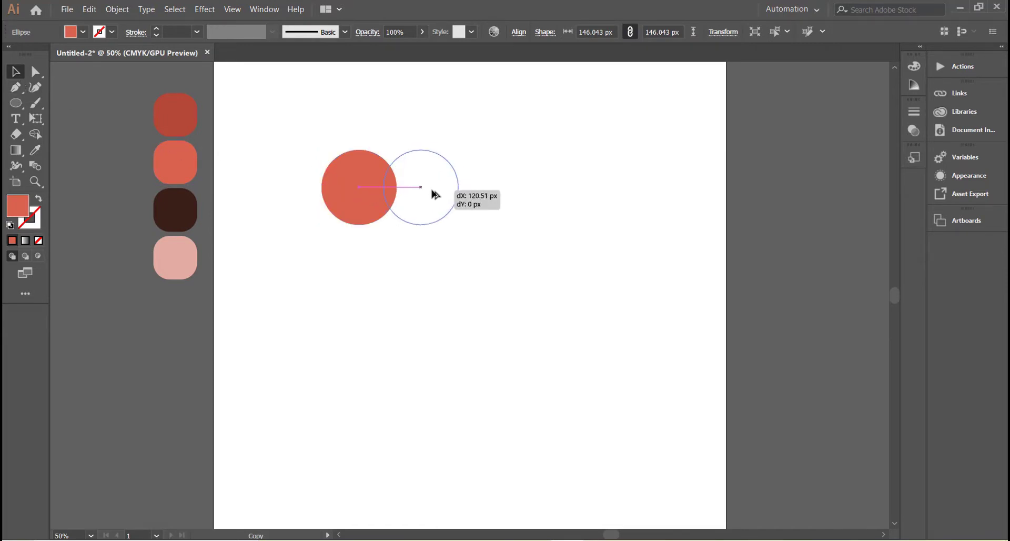
pyautogui.moveTo(310, 141); pyautogui.dragTo(489, 151)
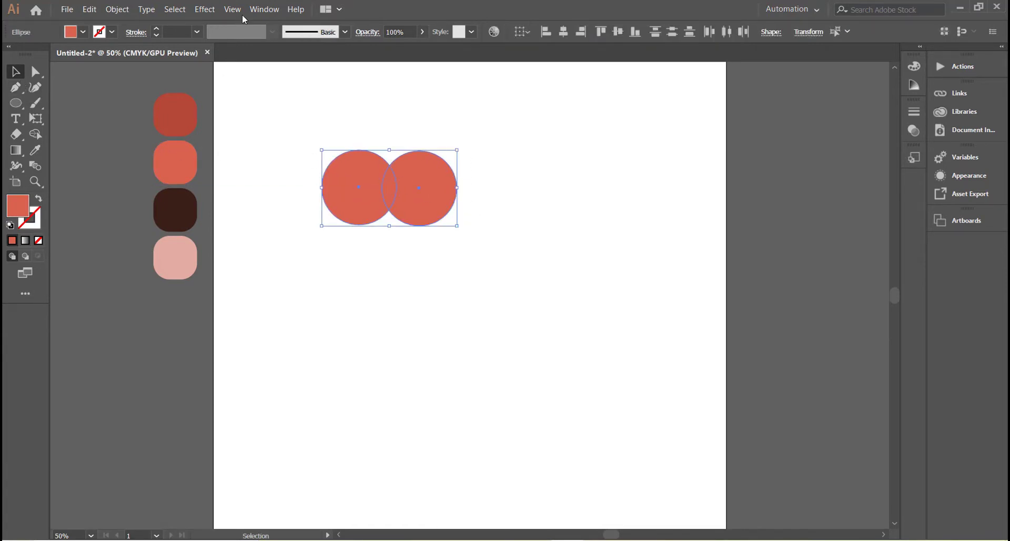
pyautogui.click(264, 9)
pyautogui.click(273, 135)
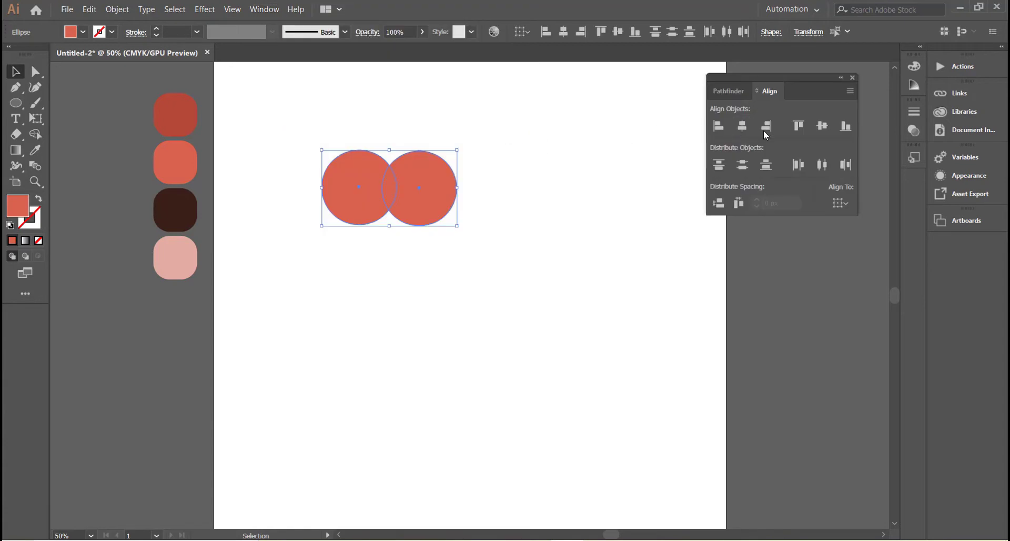
pyautogui.moveTo(369, 182); pyautogui.dragTo(410, 177)
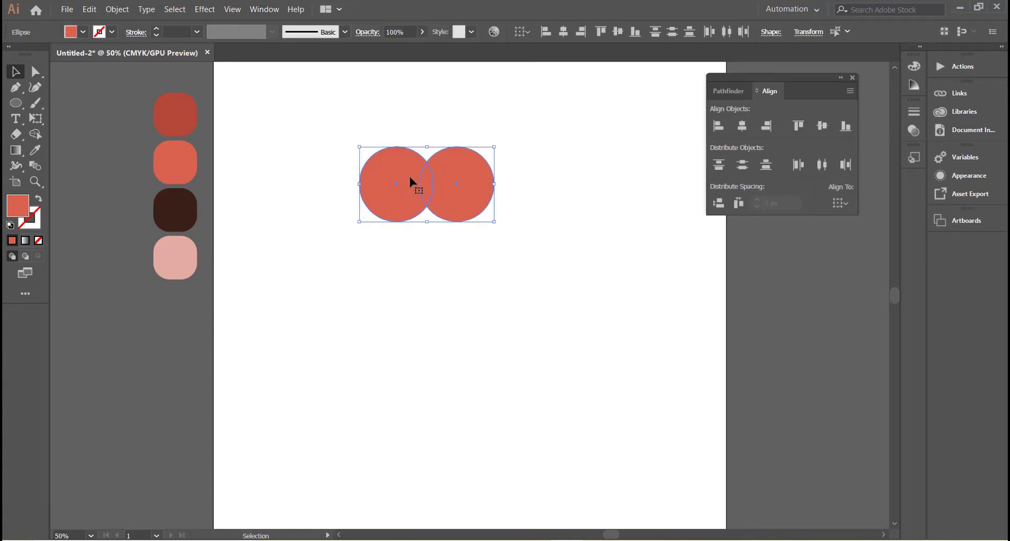
pyautogui.click(728, 91)
pyautogui.click(585, 179)
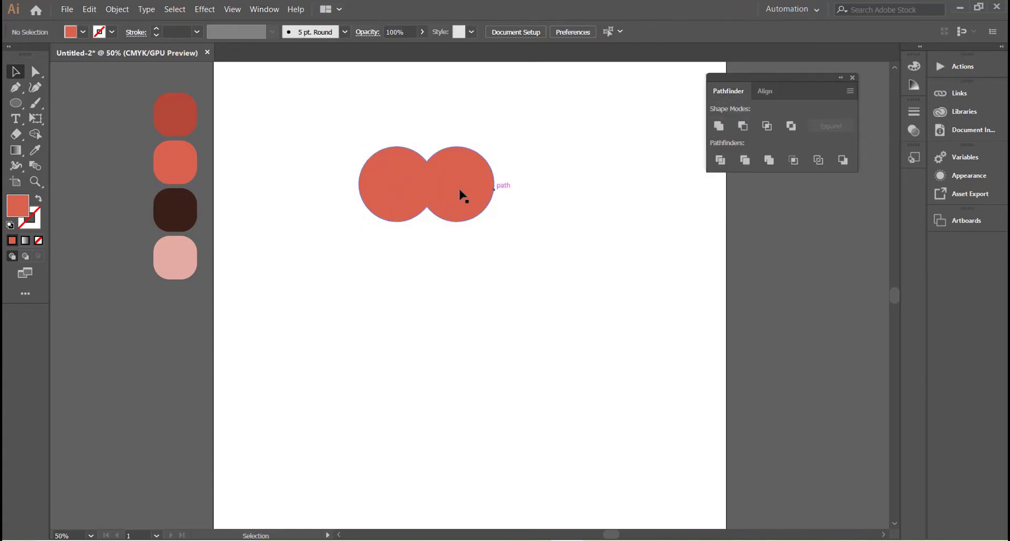
# Draw a smaller white-filled circle inside the left salmon circle.
pyautogui.press('l')
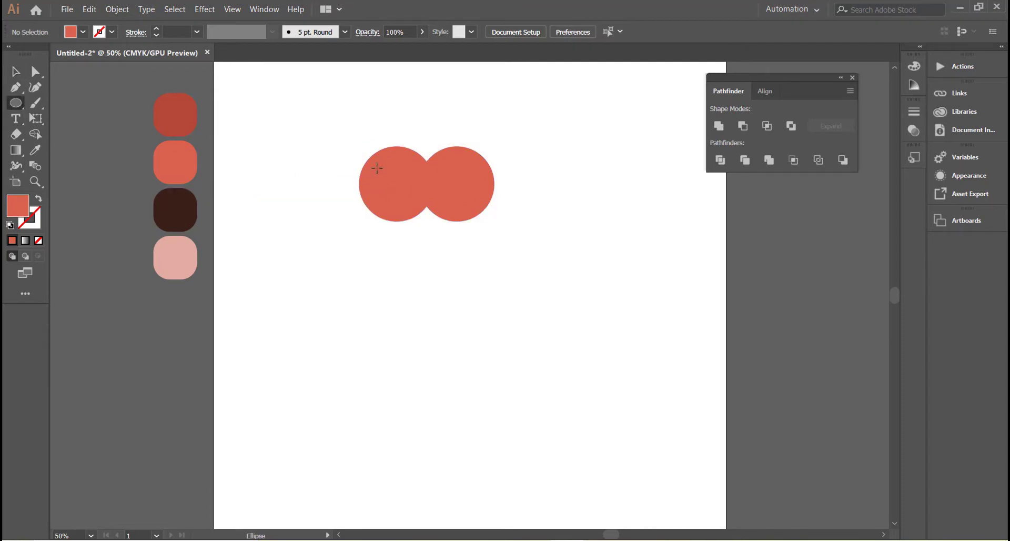
pyautogui.moveTo(377, 168); pyautogui.dragTo(422, 212)
pyautogui.press('v')
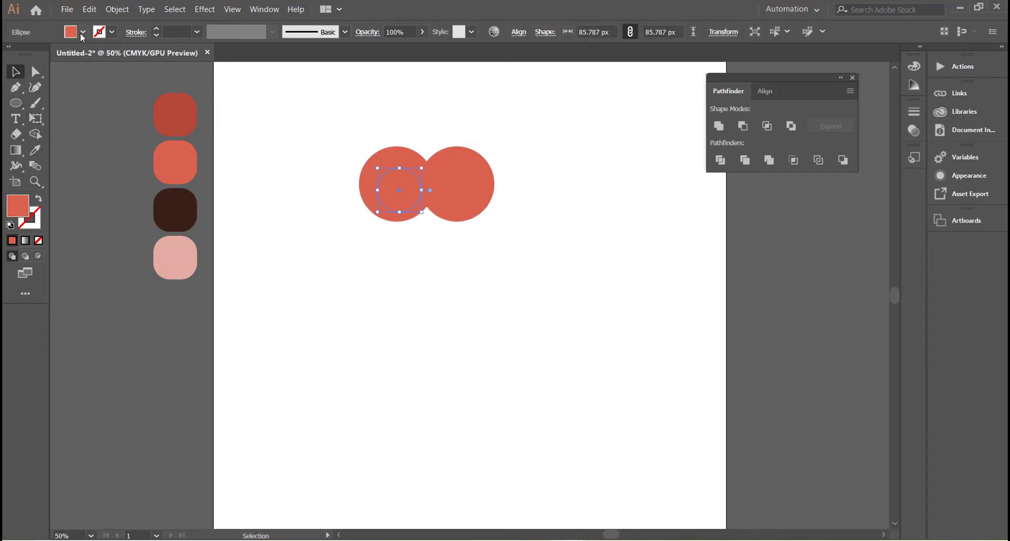
pyautogui.click(82, 32)
pyautogui.click(31, 62)
pyautogui.click(287, 162)
pyautogui.moveTo(395, 191); pyautogui.dragTo(385, 178)
pyautogui.click(323, 169)
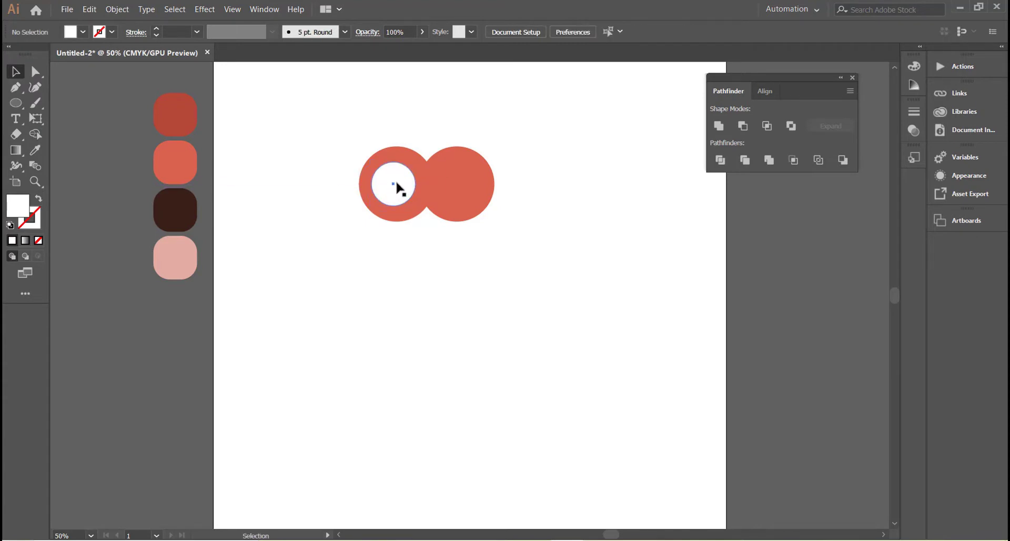
# Enlarge the white circle and put a matching copy inside the right circle.
pyautogui.click(400, 187)
pyautogui.moveTo(415, 207)
pyautogui.mouseDown()
pyautogui.moveTo(424, 213)
pyautogui.moveTo(410, 195)
pyautogui.moveTo(467, 188)
pyautogui.mouseUp()
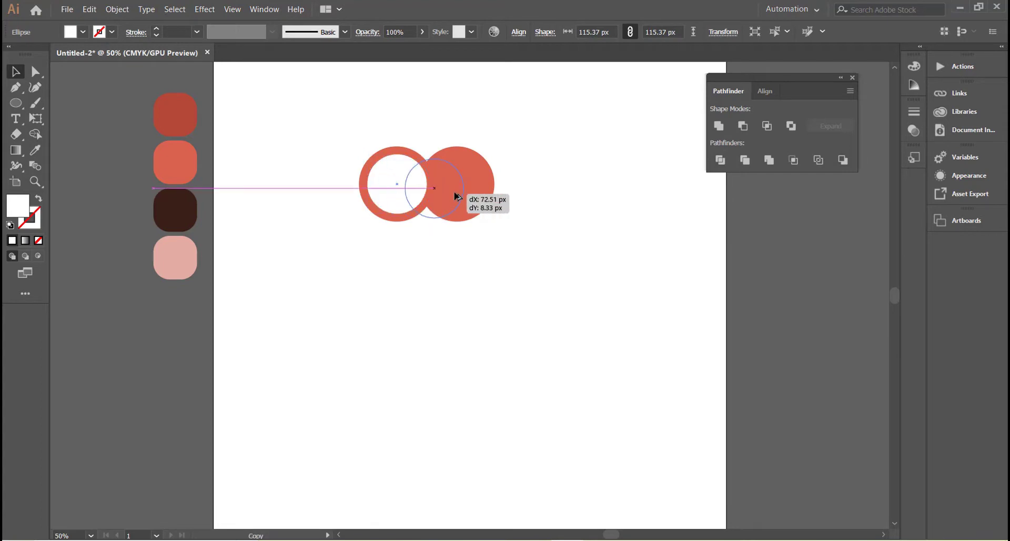
pyautogui.click(488, 237)
pyautogui.keyDown('shift'); pyautogui.click(441, 180); pyautogui.keyUp('shift')
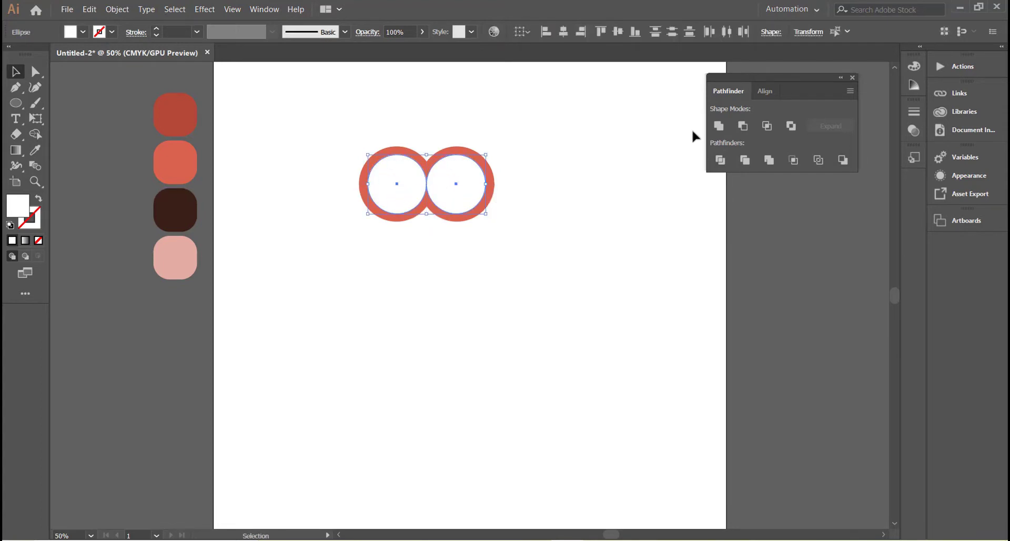
pyautogui.click(765, 90)
pyautogui.rightClick(535, 177)
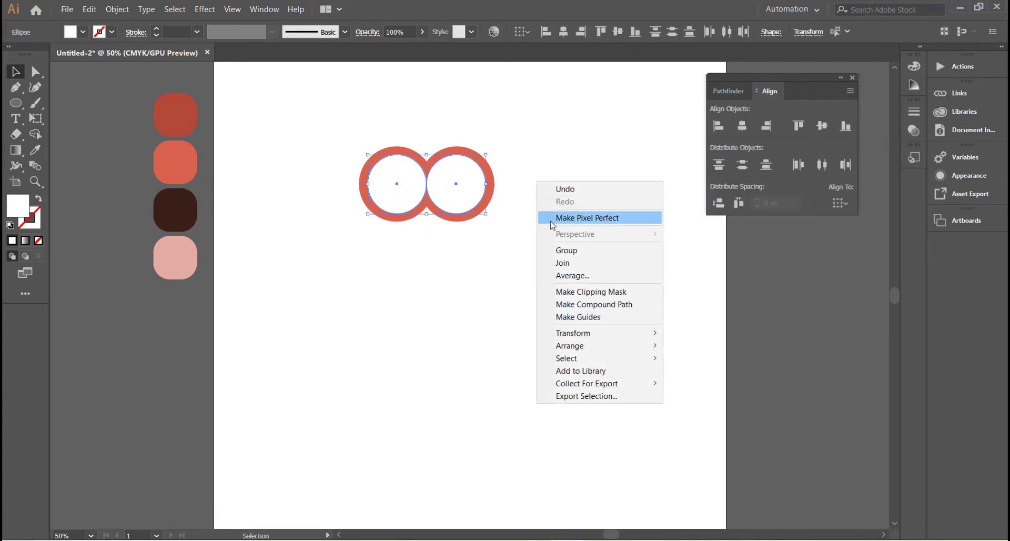
pyautogui.click(504, 237)
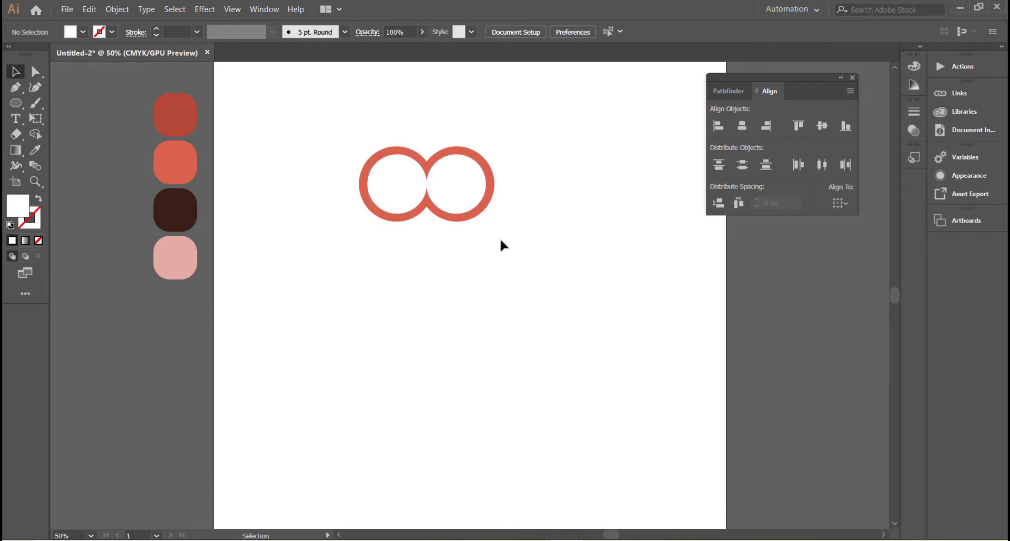
pyautogui.click(478, 224)
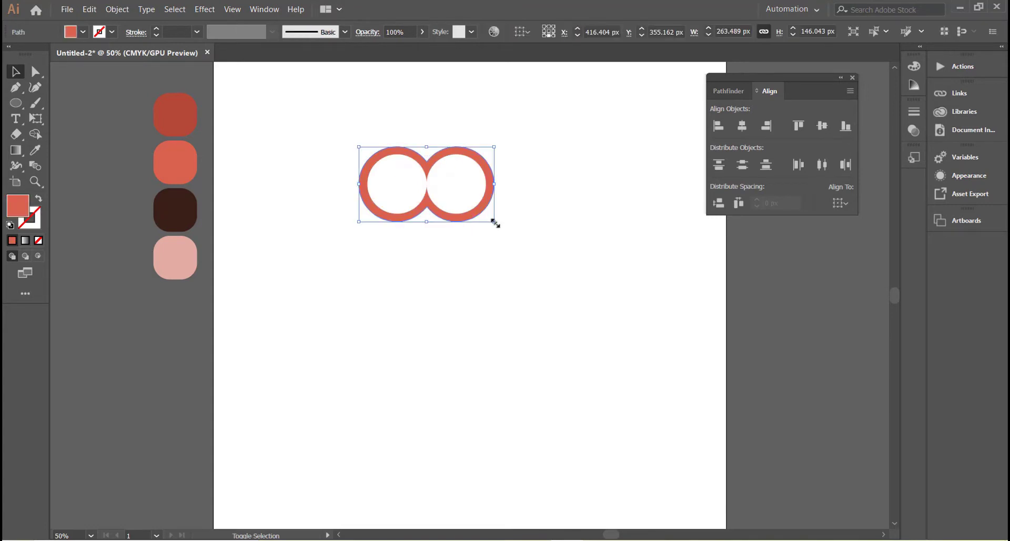
# Rescale the two-ring shape slightly and select the anchors at the rings' junctions.
pyautogui.moveTo(495, 223); pyautogui.dragTo(503, 238)
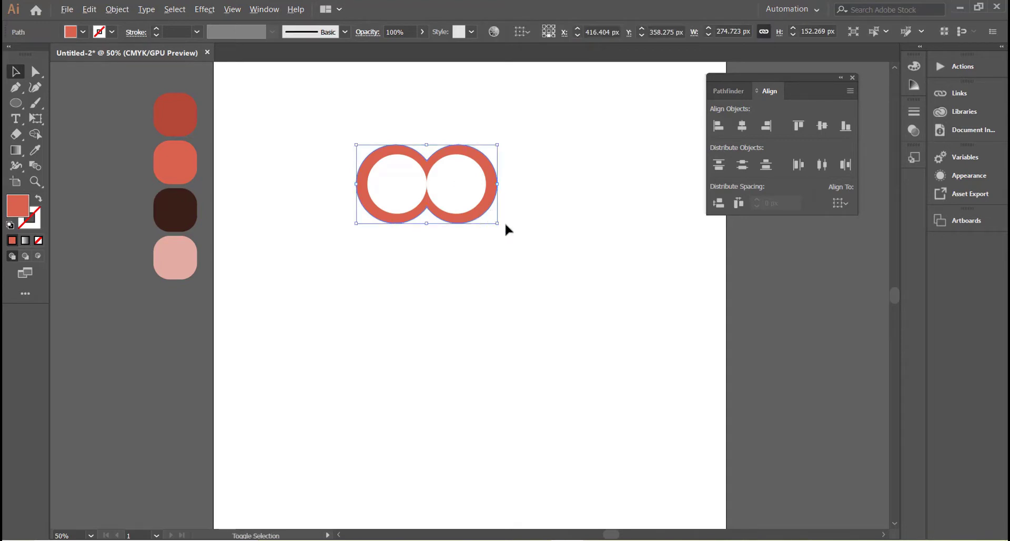
pyautogui.moveTo(497, 223); pyautogui.dragTo(492, 219)
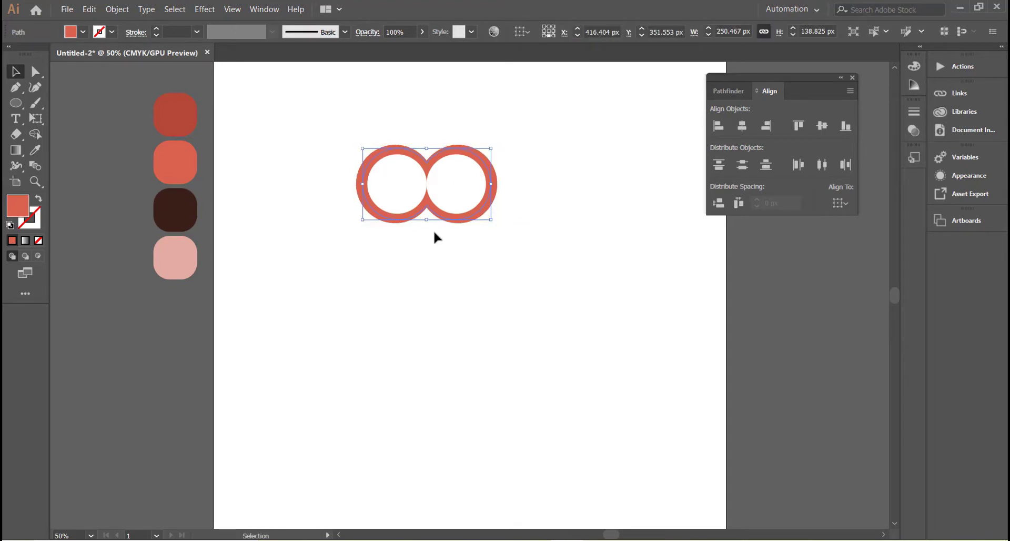
pyautogui.click(35, 71)
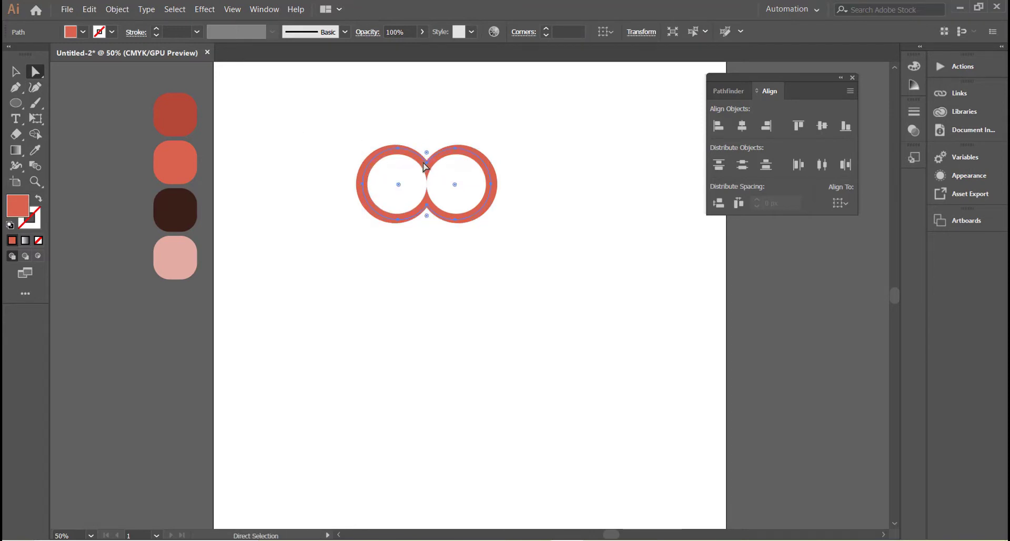
pyautogui.click(428, 165)
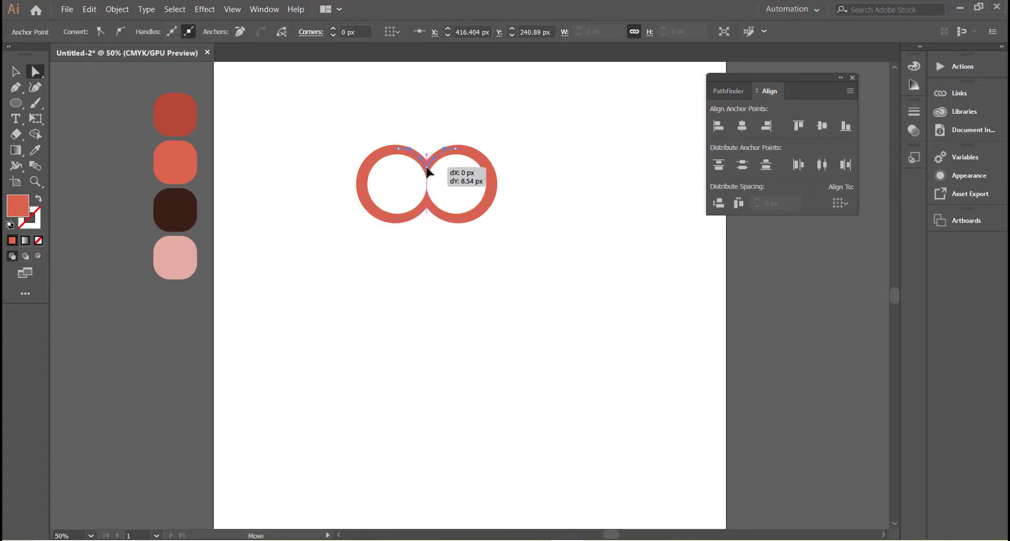
pyautogui.click(427, 206)
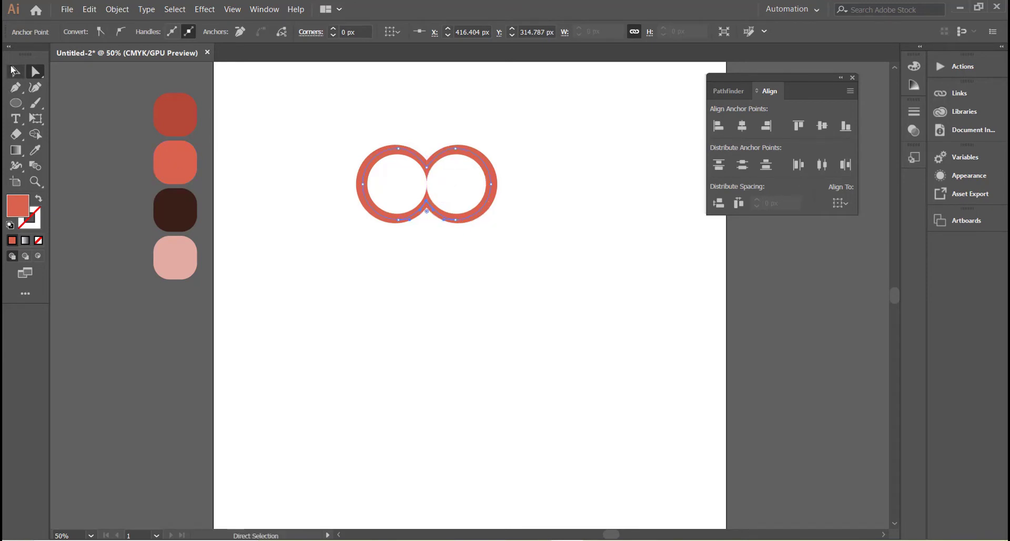
# Apply the top swatch's darker red and swap fill to stroke, leaving only an outline.
pyautogui.click(35, 150)
pyautogui.click(177, 114)
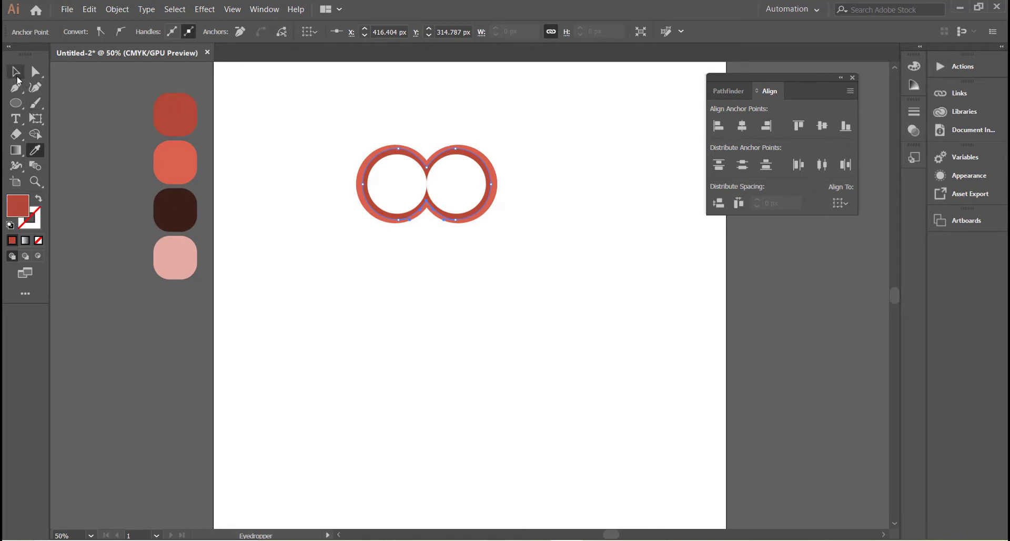
pyautogui.click(15, 71)
pyautogui.click(38, 199)
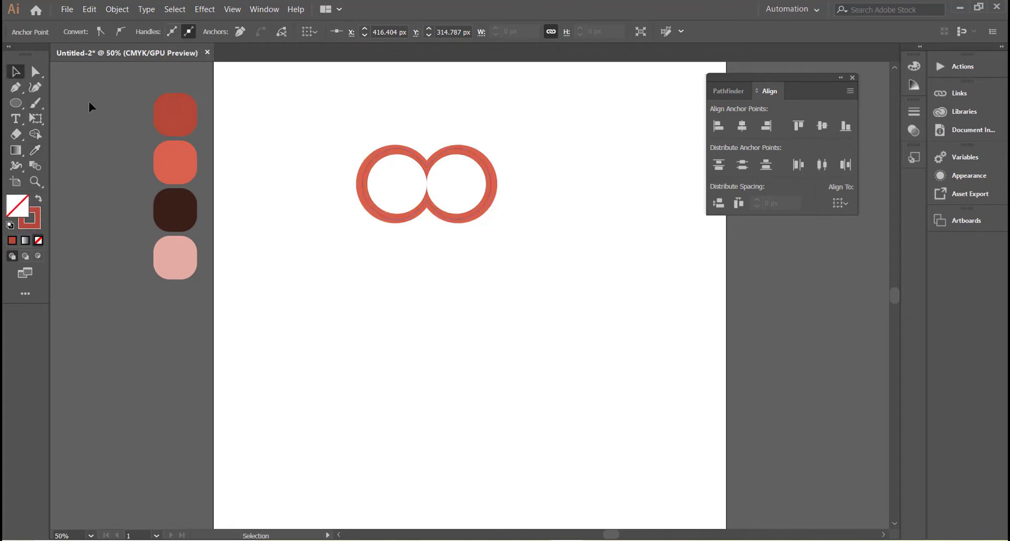
pyautogui.click(390, 158)
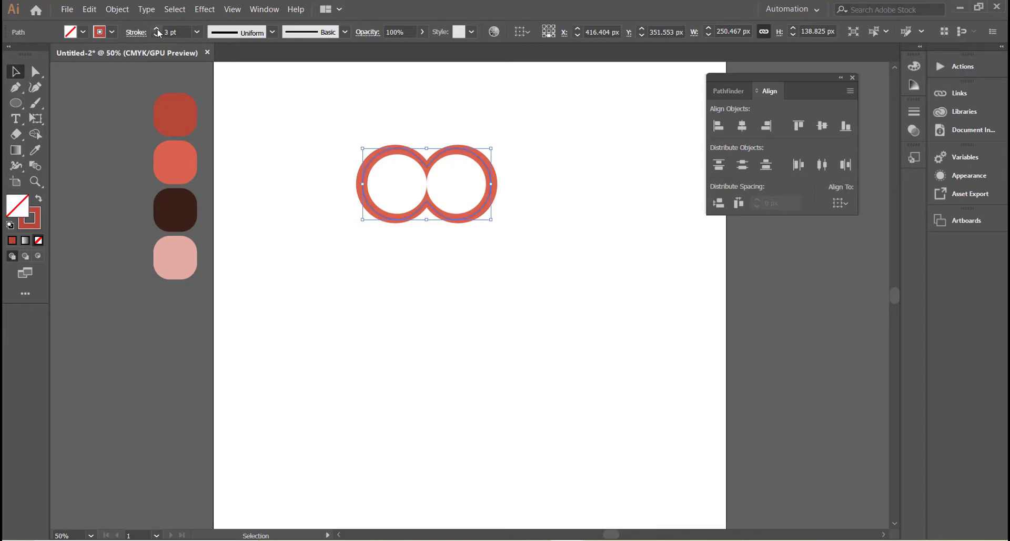
# Set the ring outline to a 3 pt dashed stroke with 8 pt dashes.
pyautogui.moveTo(492, 221); pyautogui.dragTo(492, 220)
pyautogui.click(332, 188)
pyautogui.click(362, 181)
pyautogui.click(157, 35)
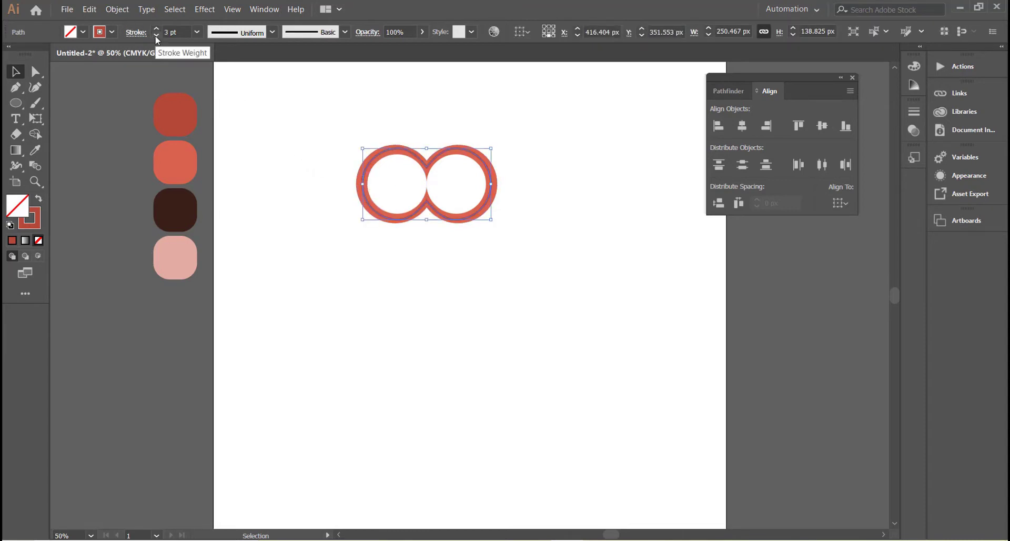
pyautogui.click(136, 33)
pyautogui.click(11, 122)
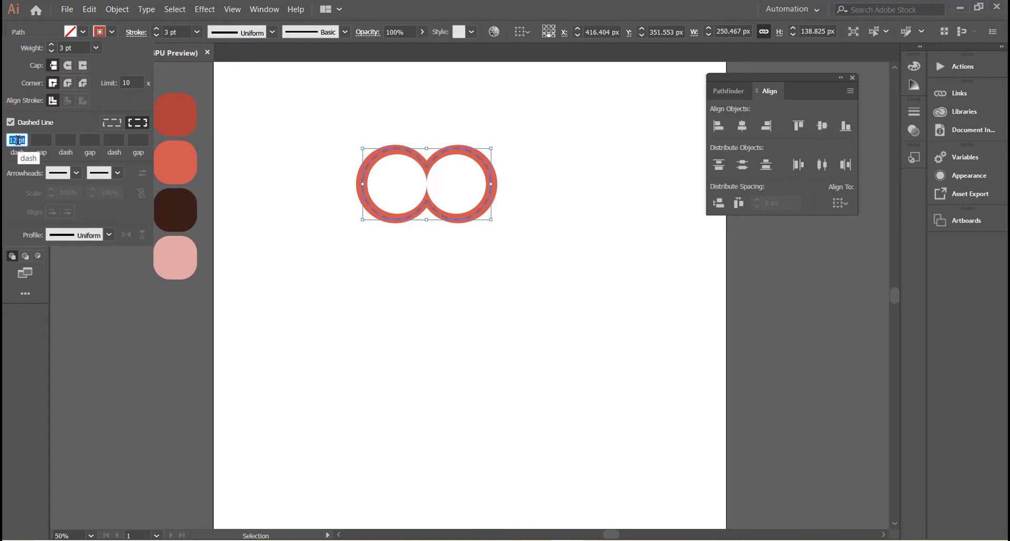
pyautogui.doubleClick(17, 140)
pyautogui.write('8')
pyautogui.press('Return')
pyautogui.click(342, 217)
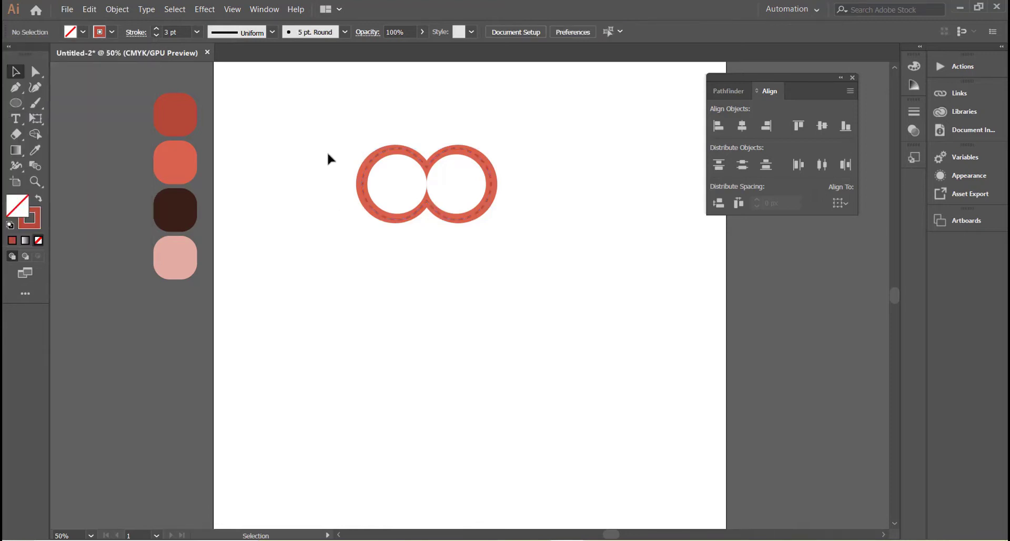
# Group the ring pieces into one object.
pyautogui.moveTo(328, 154); pyautogui.dragTo(367, 191)
pyautogui.rightClick(367, 190)
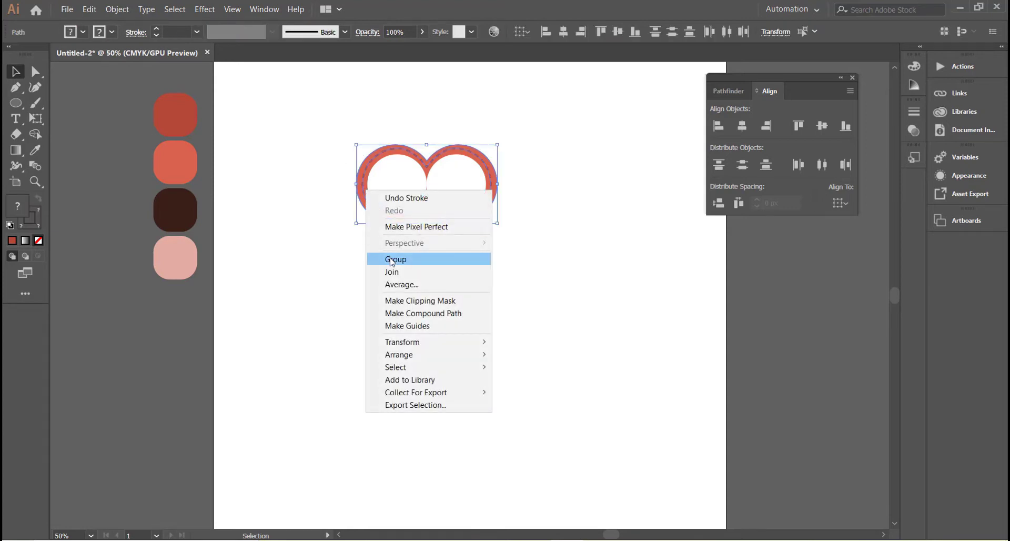
pyautogui.click(392, 259)
pyautogui.click(346, 221)
# Draw a small circle in the left ring, fill it with the pink swatch and enlarge it.
pyautogui.click(16, 103)
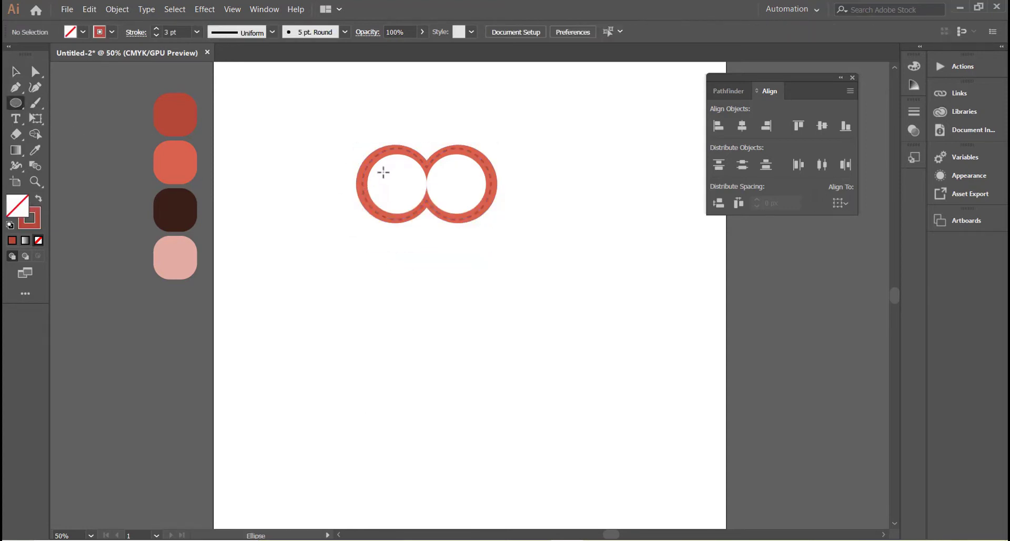
pyautogui.moveTo(385, 172); pyautogui.dragTo(412, 200)
pyautogui.press('v')
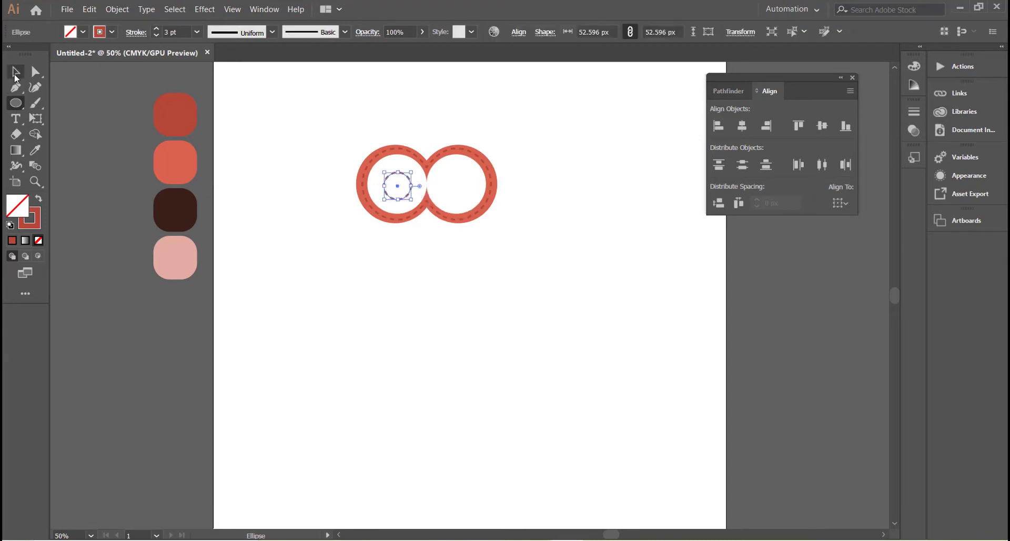
pyautogui.click(135, 33)
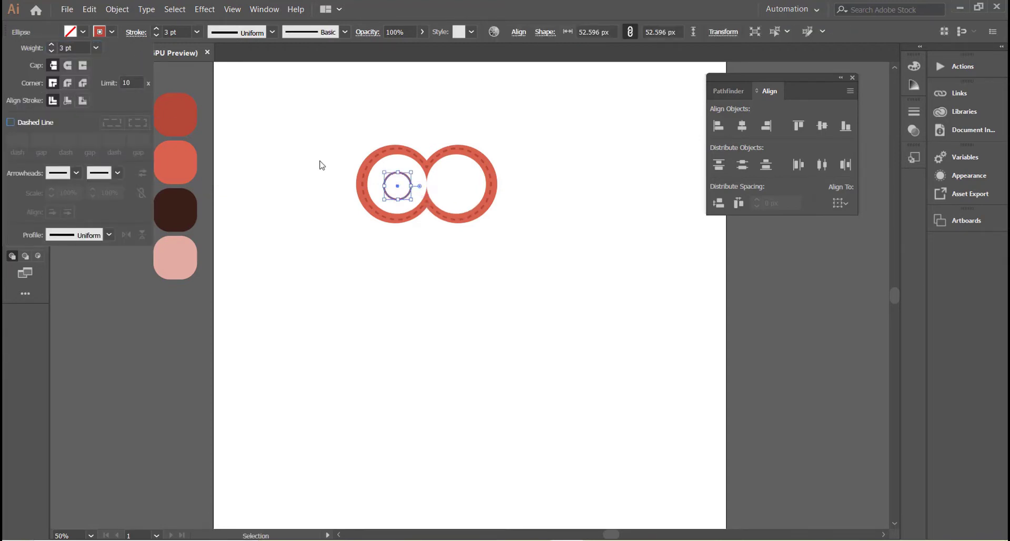
pyautogui.click(33, 152)
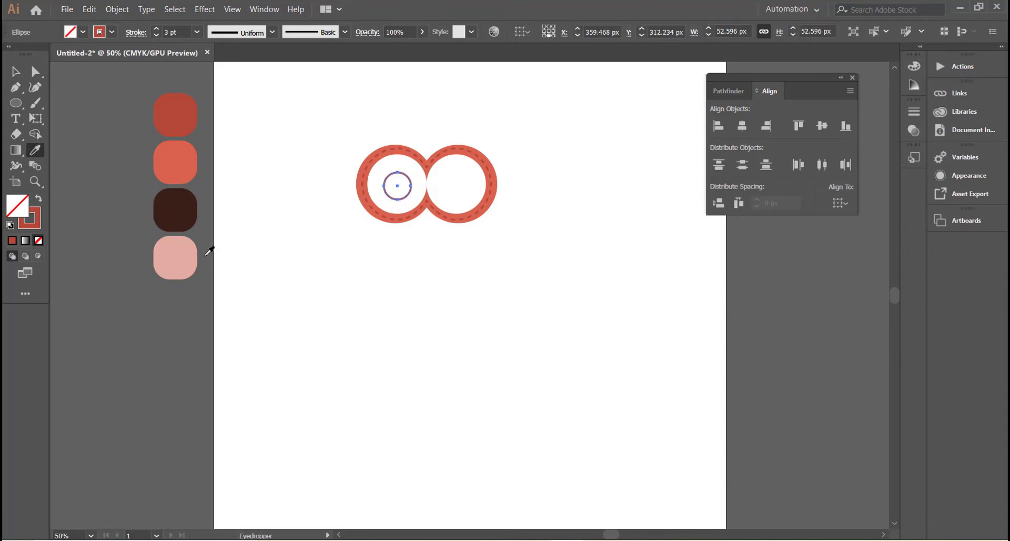
pyautogui.click(175, 258)
pyautogui.press('v')
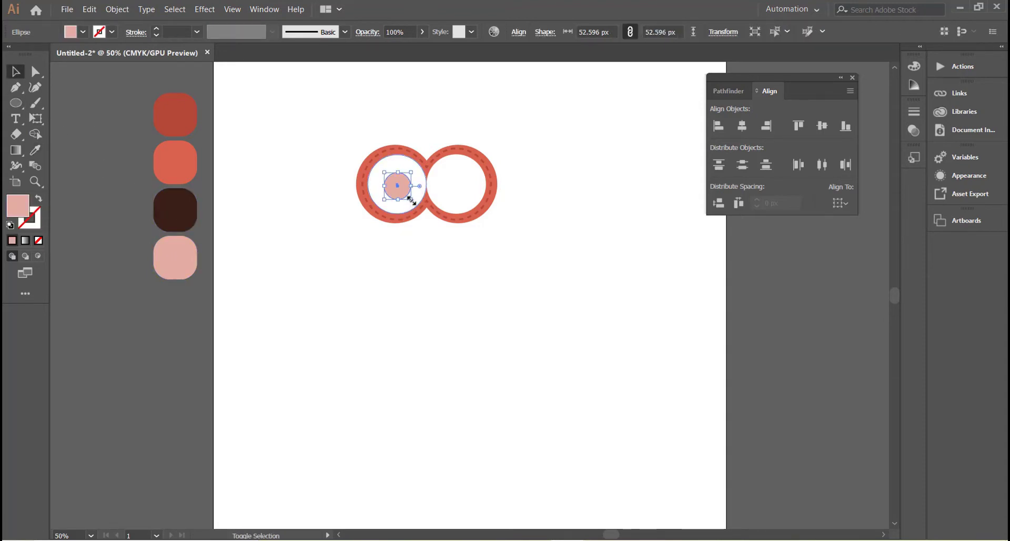
pyautogui.moveTo(412, 200); pyautogui.dragTo(415, 203)
# Centre the pink circle horizontally and vertically in the left ring, then copy it.
pyautogui.click(457, 261)
pyautogui.click(403, 189)
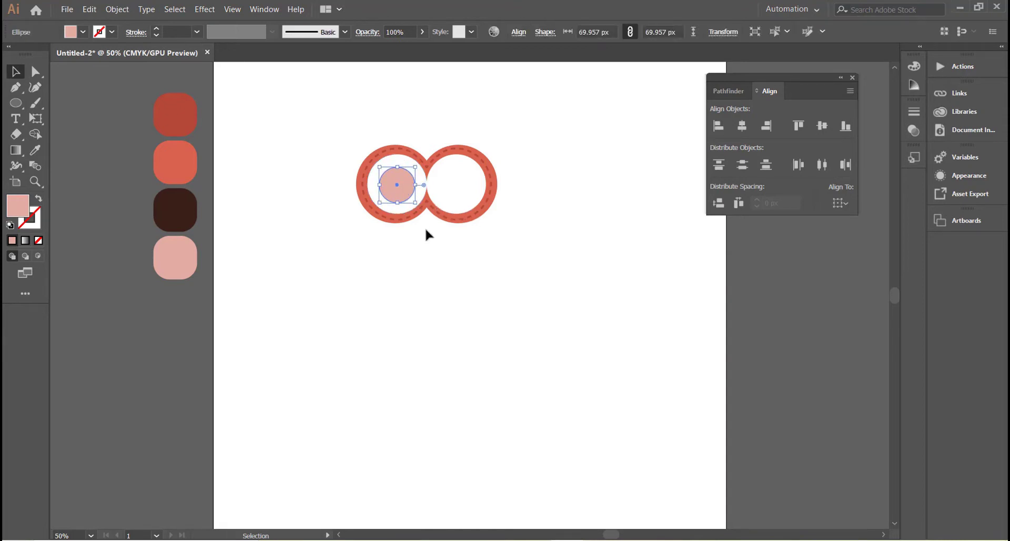
pyautogui.click(425, 226)
pyautogui.click(404, 176)
pyautogui.keyDown('shift'); pyautogui.click(396, 154); pyautogui.keyUp('shift')
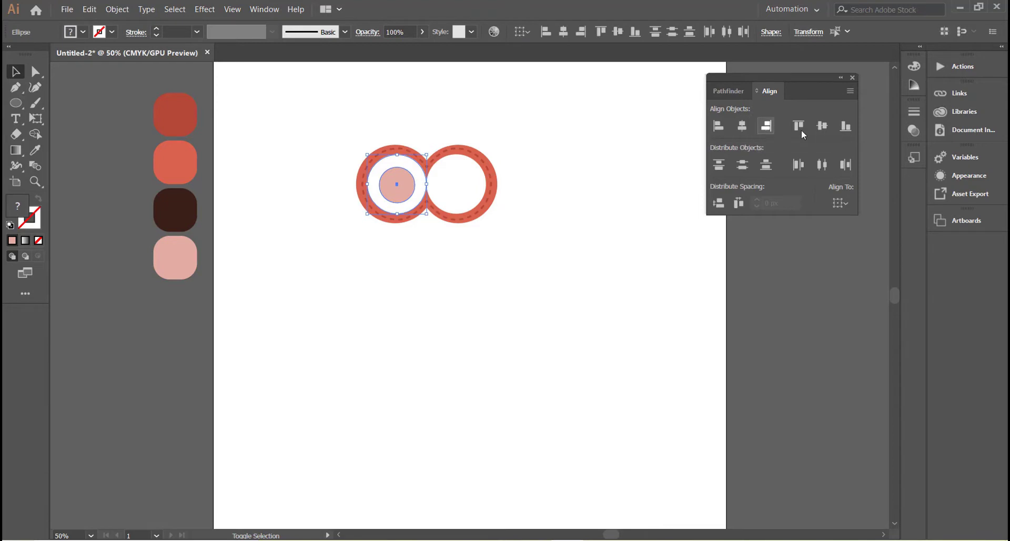
pyautogui.click(397, 179)
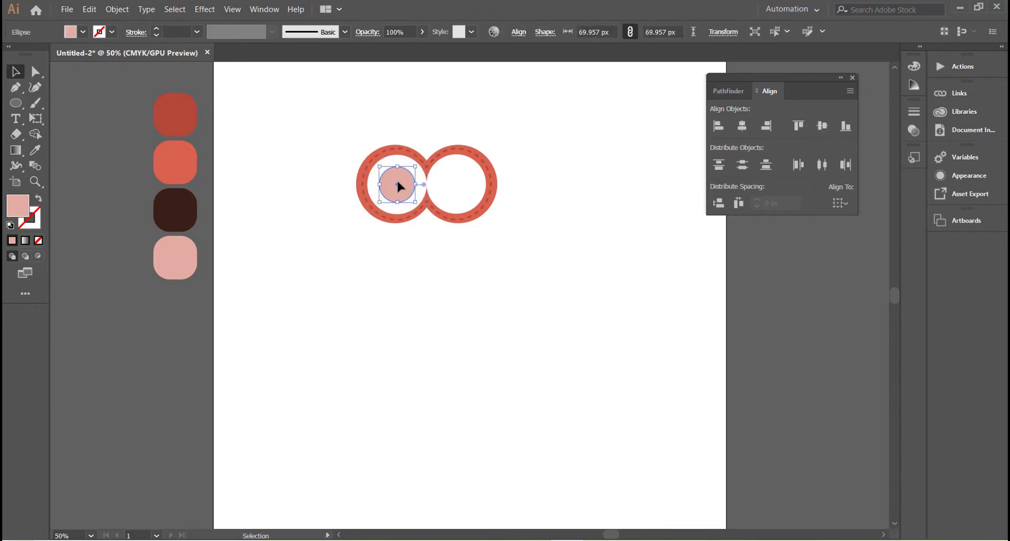
pyautogui.click(89, 9)
pyautogui.click(108, 65)
# Paste a shrunken copy in front and fill it dark brown as the pupil.
pyautogui.click(90, 9)
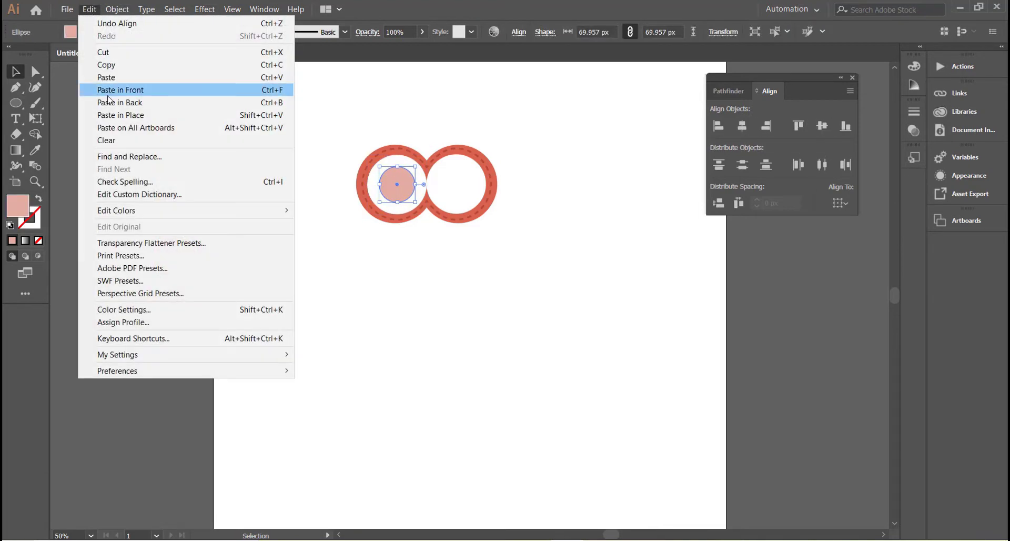
pyautogui.click(110, 90)
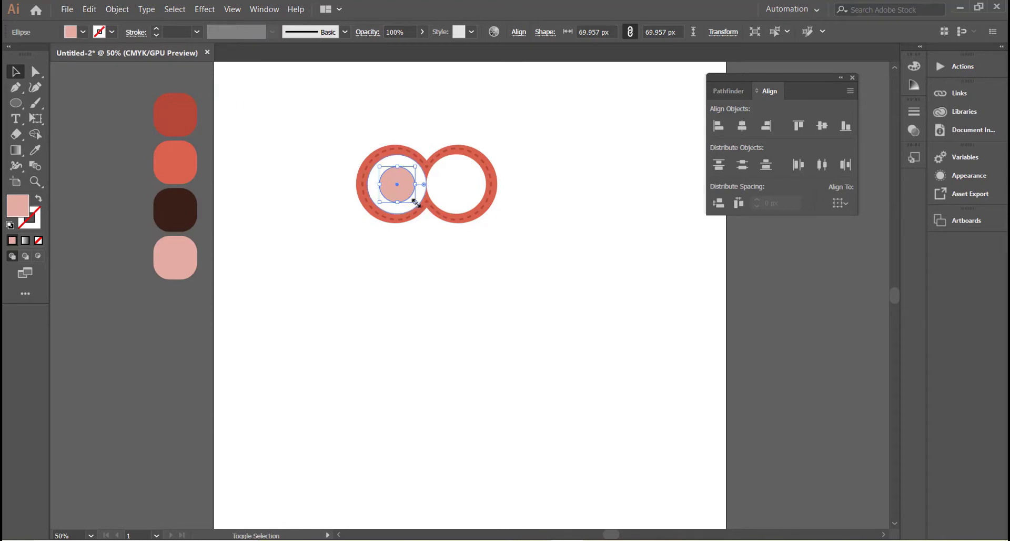
pyautogui.moveTo(416, 201); pyautogui.dragTo(408, 195)
pyautogui.click(35, 150)
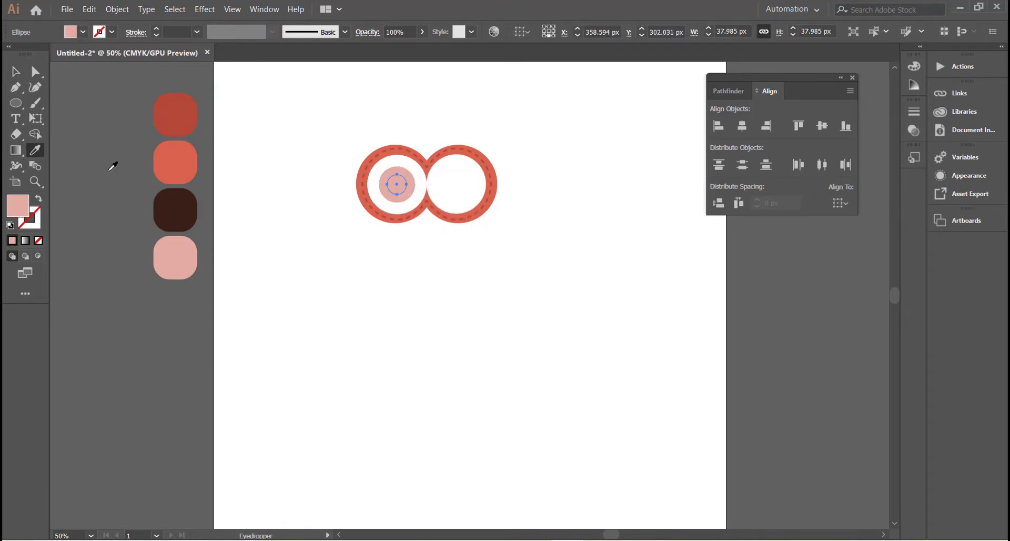
pyautogui.click(175, 210)
pyautogui.click(15, 71)
pyautogui.click(315, 230)
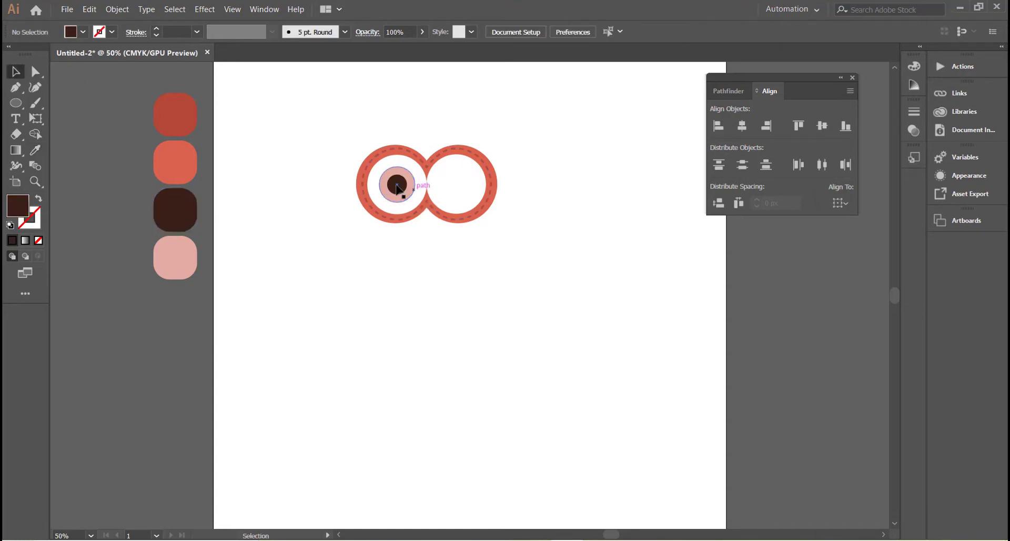
pyautogui.click(397, 183)
# Paste a copy of the pupil behind it and set its width to 12 px.
pyautogui.click(89, 9)
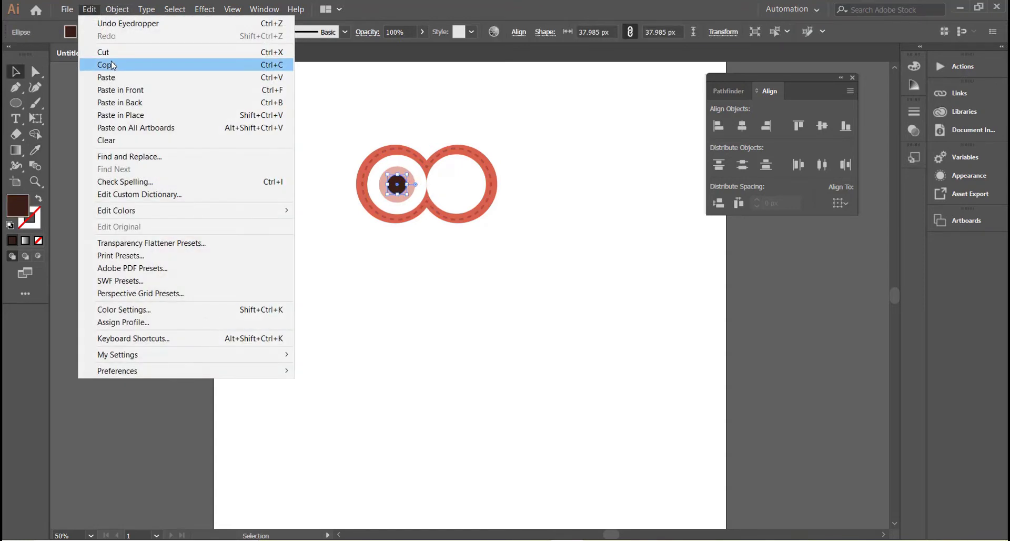
pyautogui.click(131, 65)
pyautogui.click(89, 9)
pyautogui.click(132, 102)
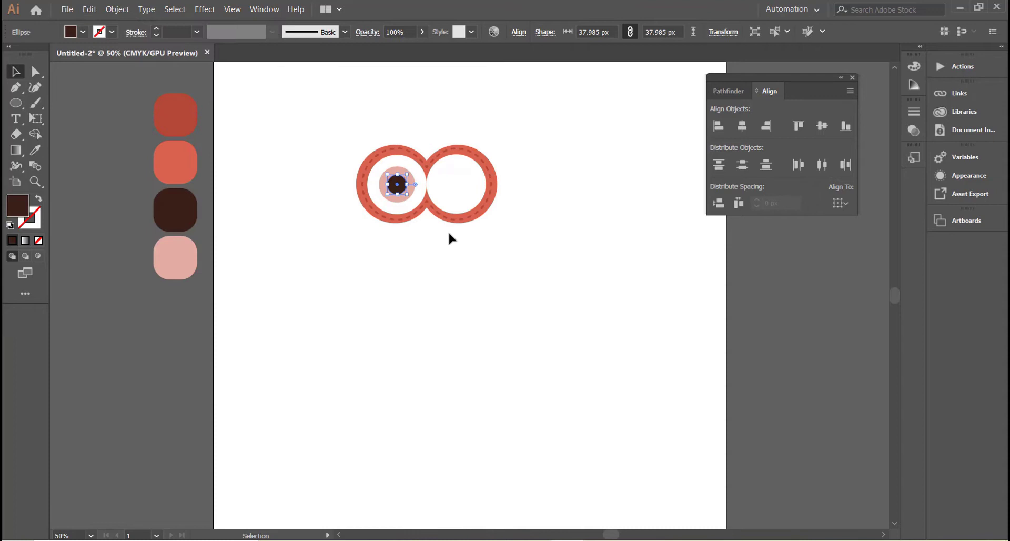
pyautogui.click(580, 31)
pyautogui.write('12')
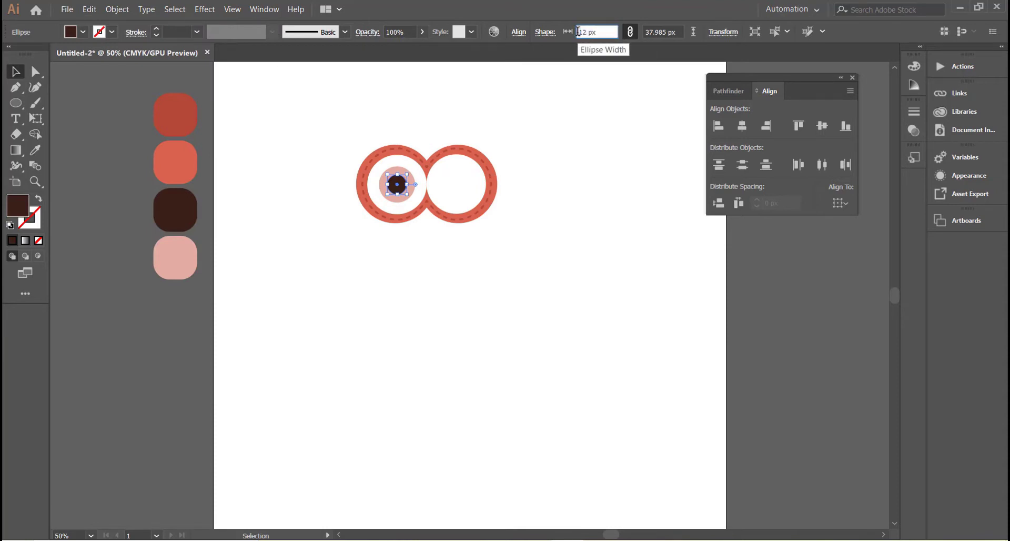
pyautogui.press('Return')
# Fill the small circle white and move it to the pupil's upper right as a highlight.
pyautogui.click(82, 32)
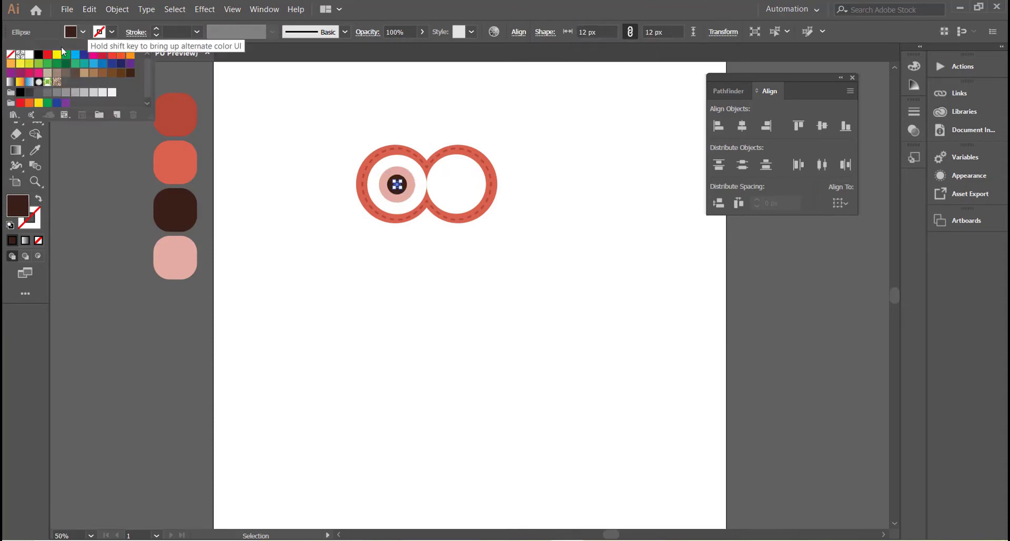
pyautogui.click(30, 58)
pyautogui.click(282, 253)
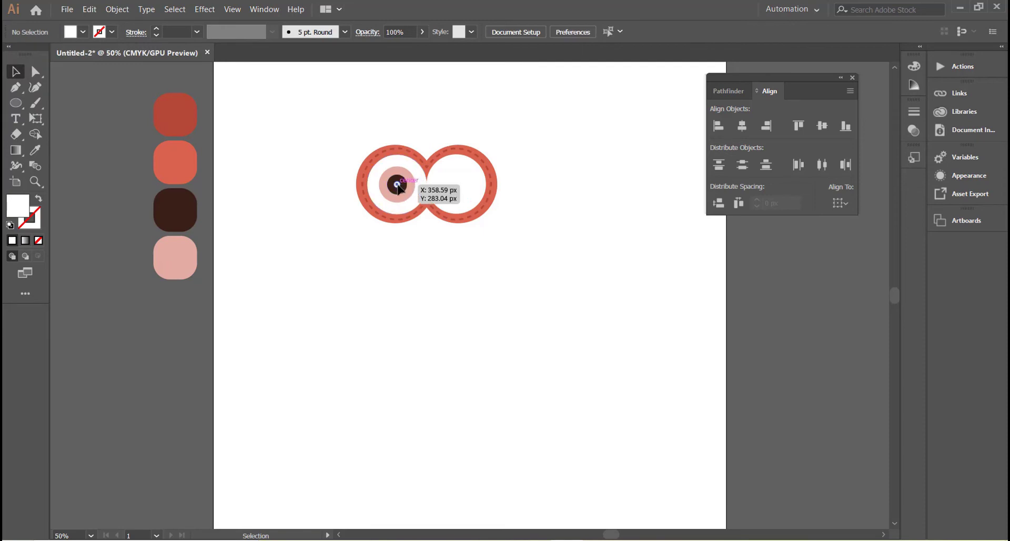
pyautogui.moveTo(398, 187); pyautogui.dragTo(405, 181)
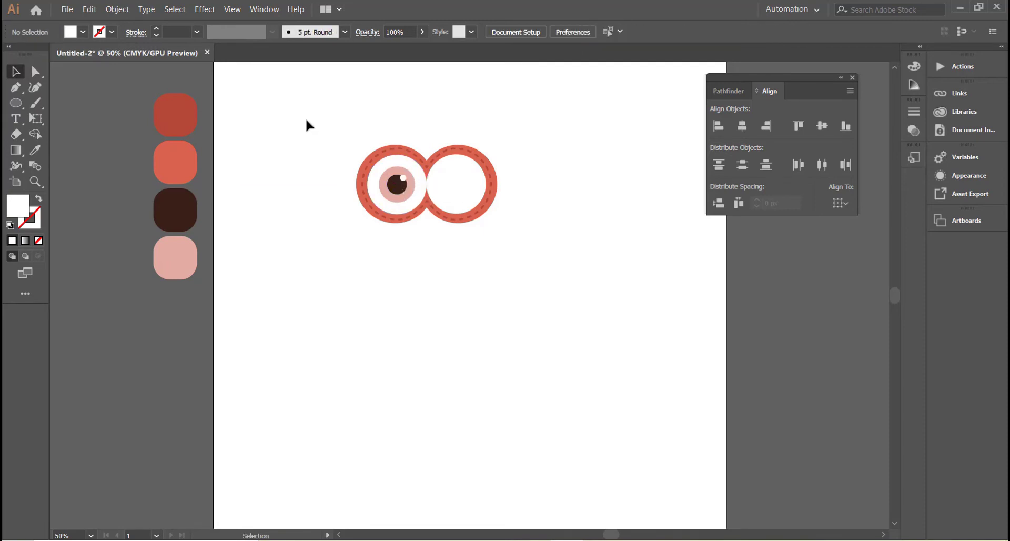
pyautogui.click(403, 178)
pyautogui.keyDown('shift'); pyautogui.click(389, 183); pyautogui.keyUp('shift')
# Group the left eye parts, copy the eye into the right ring, and group it there.
pyautogui.rightClick(400, 184)
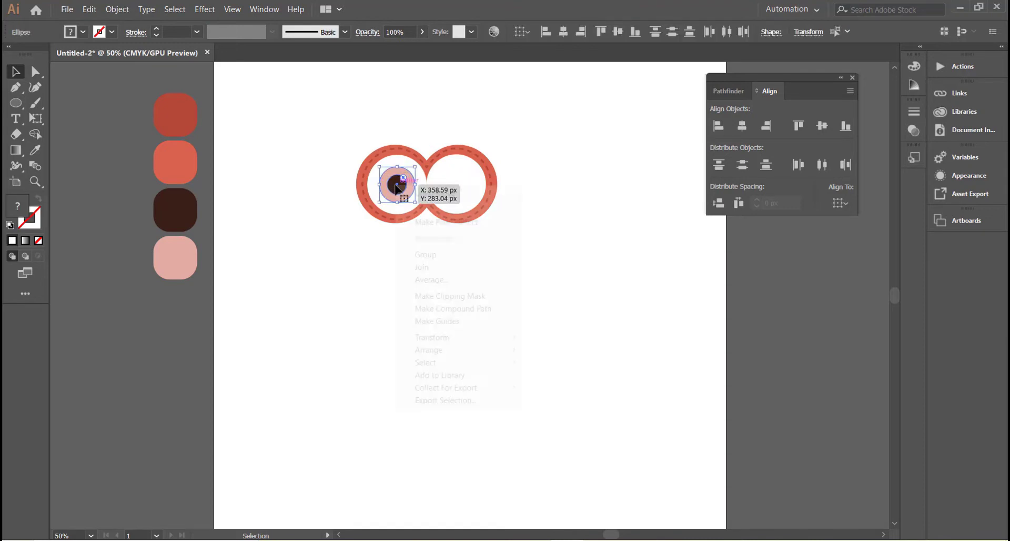
pyautogui.click(421, 254)
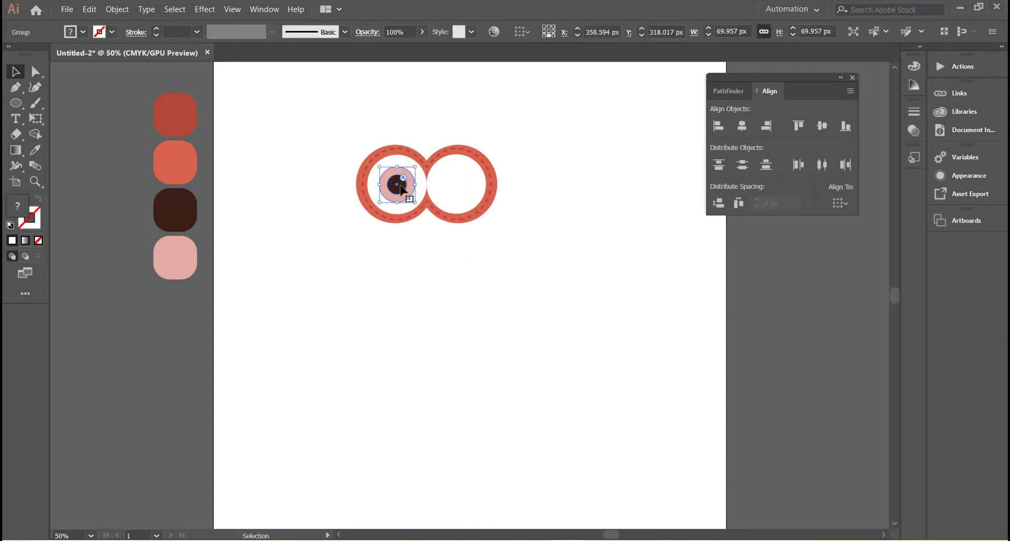
pyautogui.moveTo(401, 187); pyautogui.dragTo(460, 188)
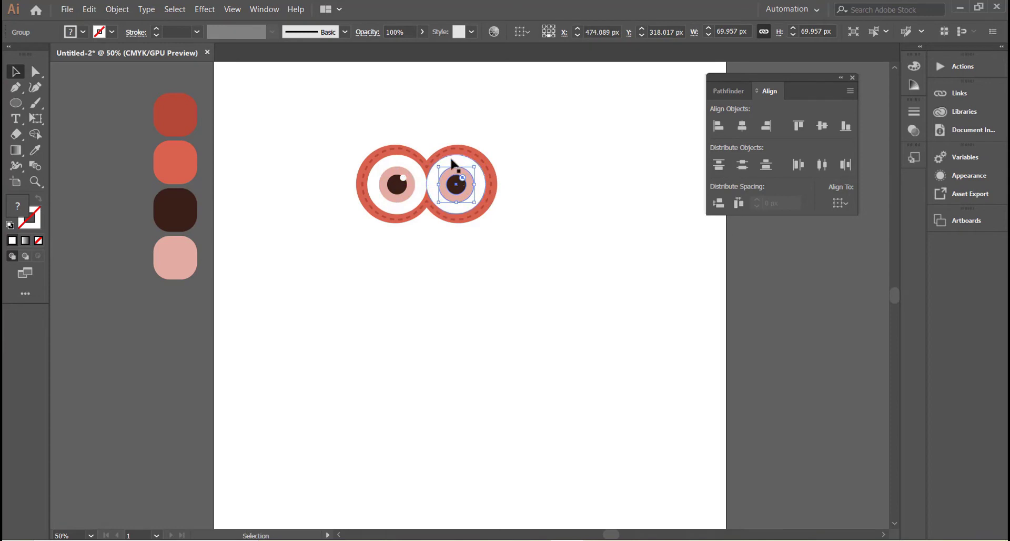
pyautogui.keyDown('shift'); pyautogui.click(453, 165); pyautogui.keyUp('shift')
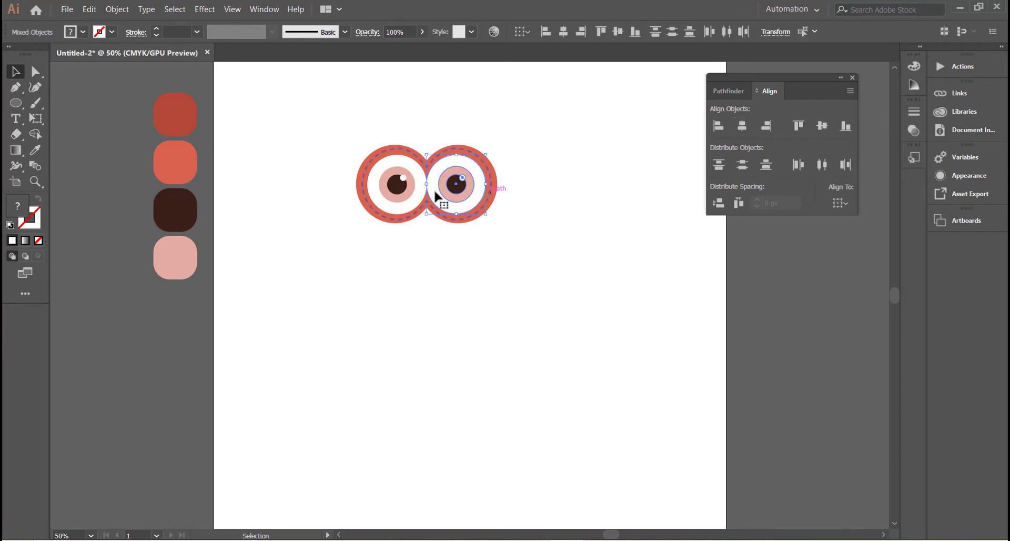
pyautogui.rightClick(467, 194)
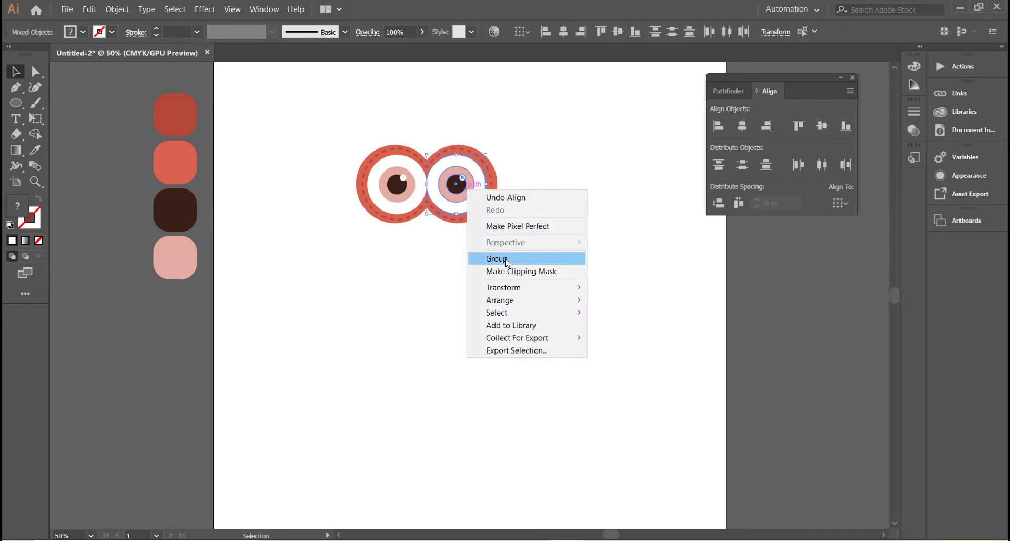
pyautogui.click(486, 259)
# Regroup the left eye, then group both eyes into a single object.
pyautogui.click(404, 185)
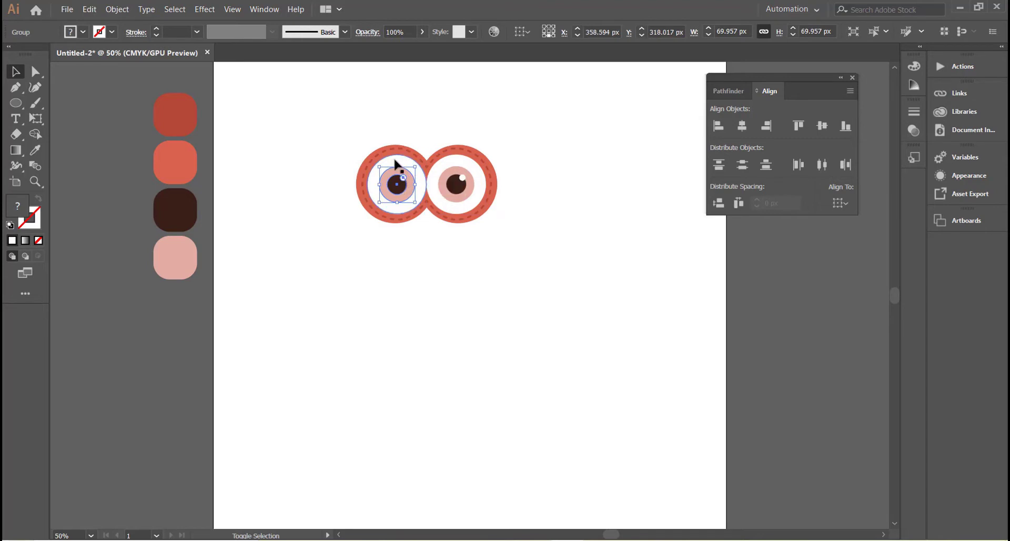
pyautogui.rightClick(395, 160)
pyautogui.click(424, 228)
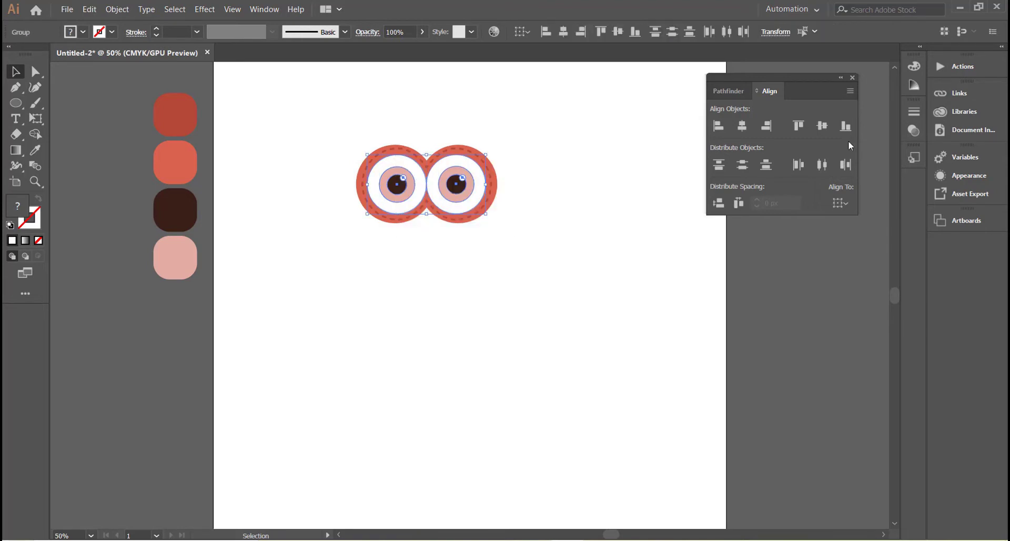
pyautogui.click(626, 214)
pyautogui.moveTo(307, 145); pyautogui.dragTo(505, 226)
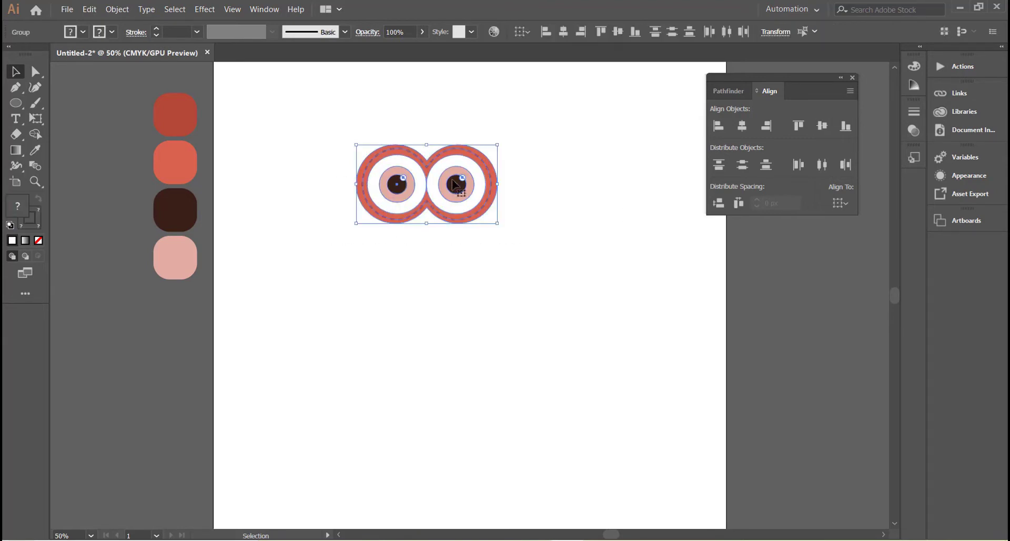
pyautogui.rightClick(453, 180)
pyautogui.click(496, 250)
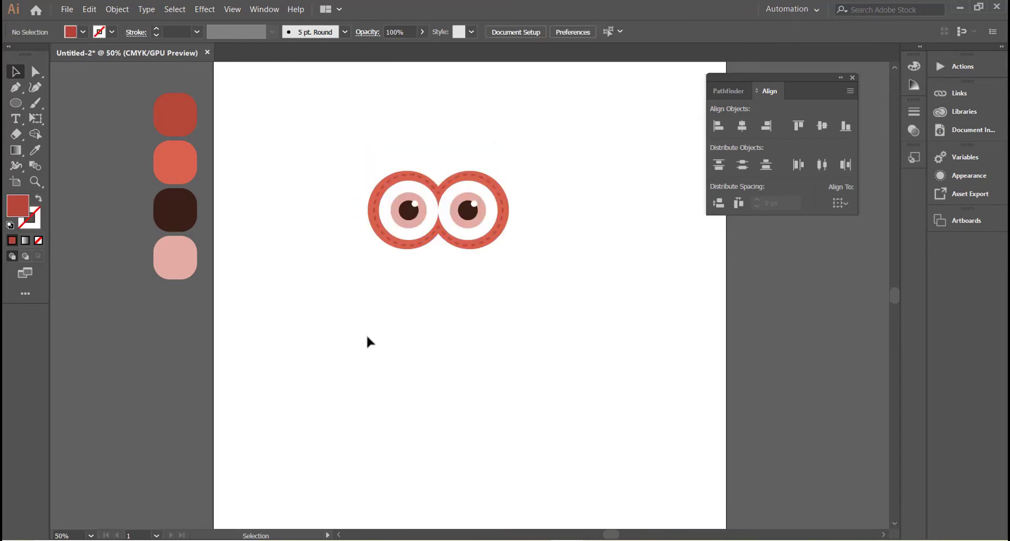
# Draw a curved red half-brow shape above the left eye with the Pen tool.
pyautogui.press('p')
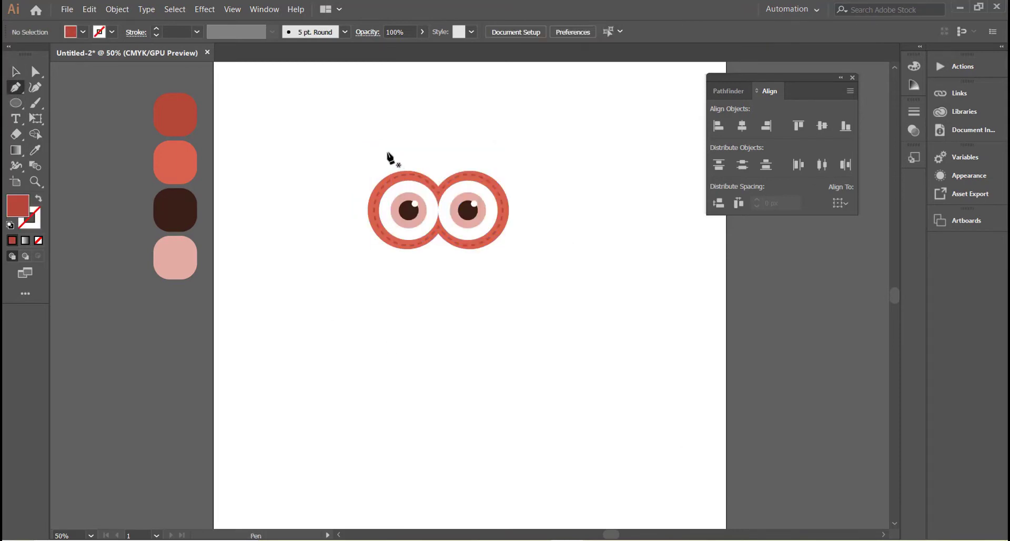
pyautogui.click(388, 153)
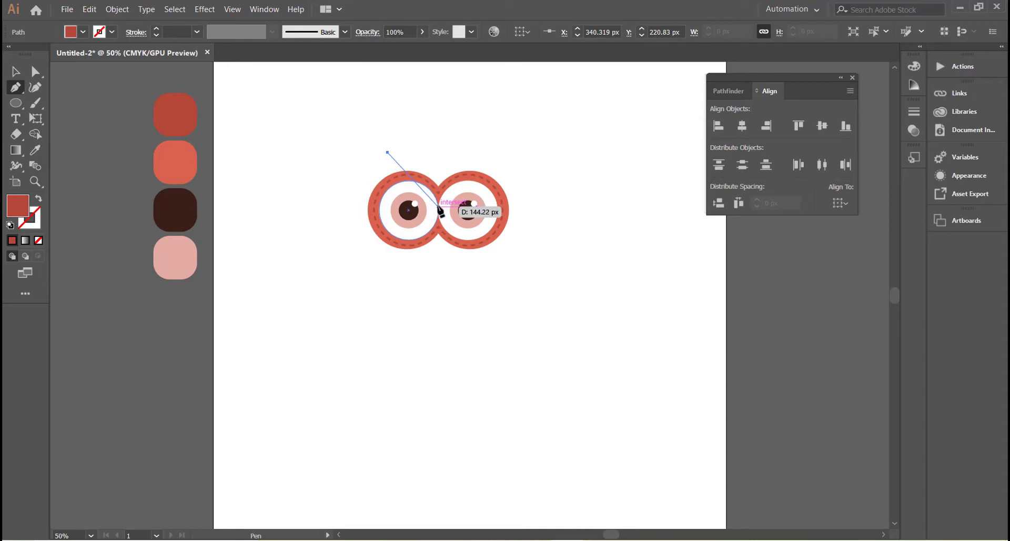
pyautogui.hotkey('ctrl', 'z')
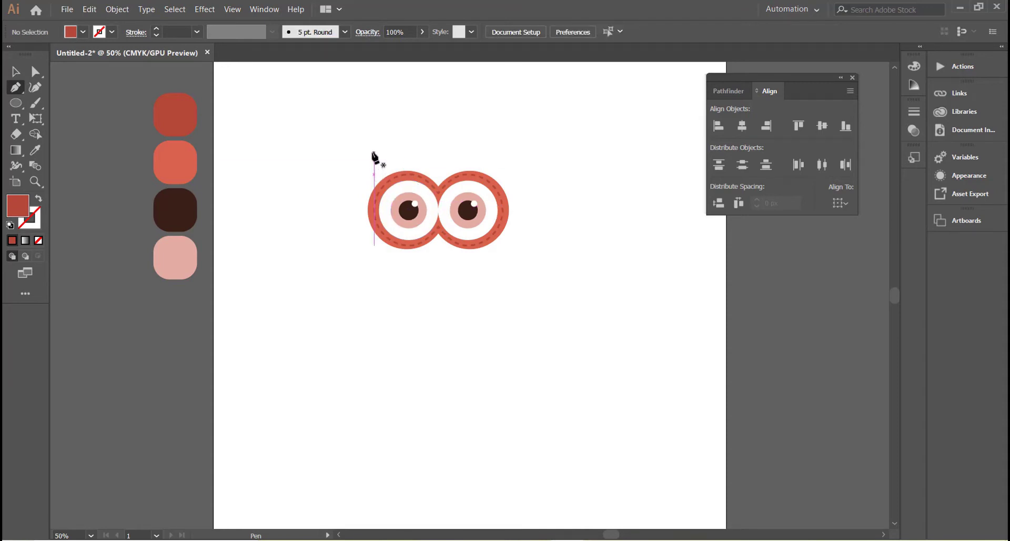
pyautogui.click(374, 153)
pyautogui.moveTo(438, 210); pyautogui.dragTo(443, 252)
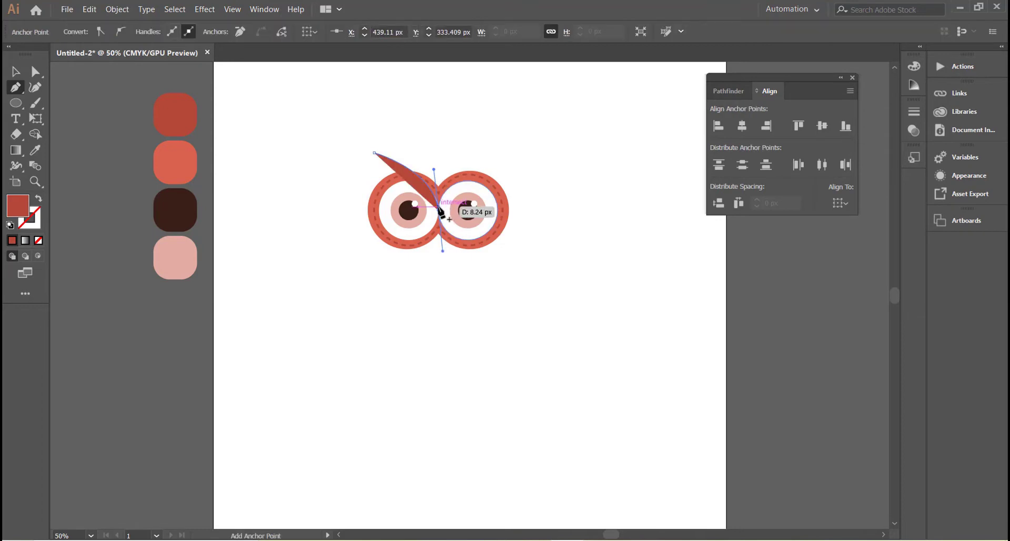
pyautogui.moveTo(438, 210); pyautogui.dragTo(440, 164)
pyautogui.click(439, 154)
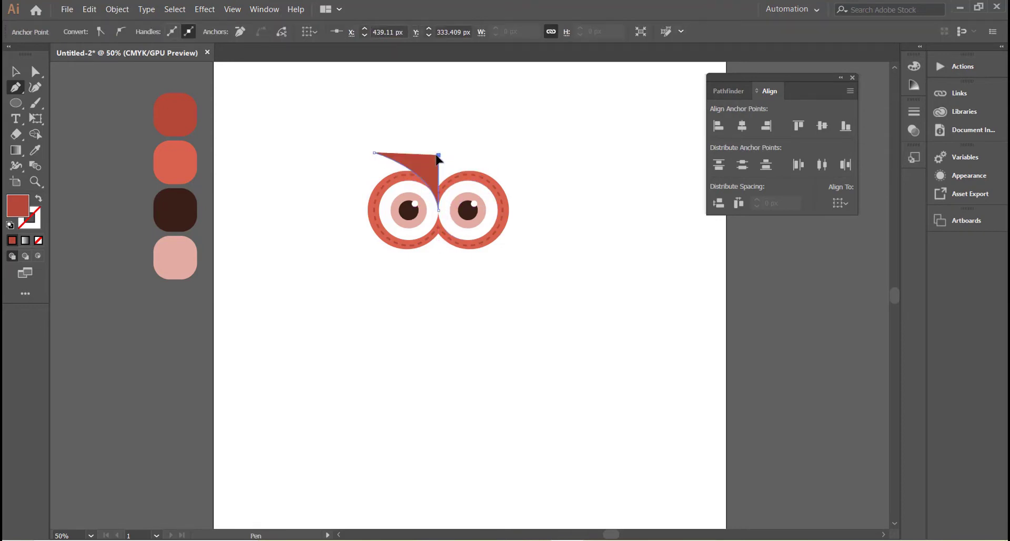
pyautogui.click(374, 152)
# Reflect a copy of the half-brow vertically, place it alongside, and unite both halves.
pyautogui.click(14, 72)
pyautogui.rightClick(435, 165)
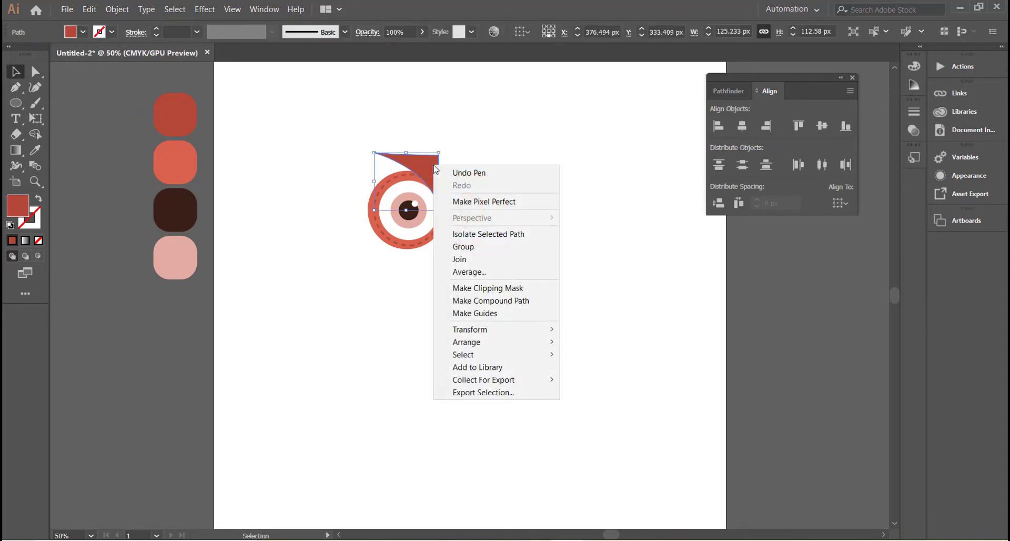
pyautogui.moveTo(470, 330)
pyautogui.click(600, 369)
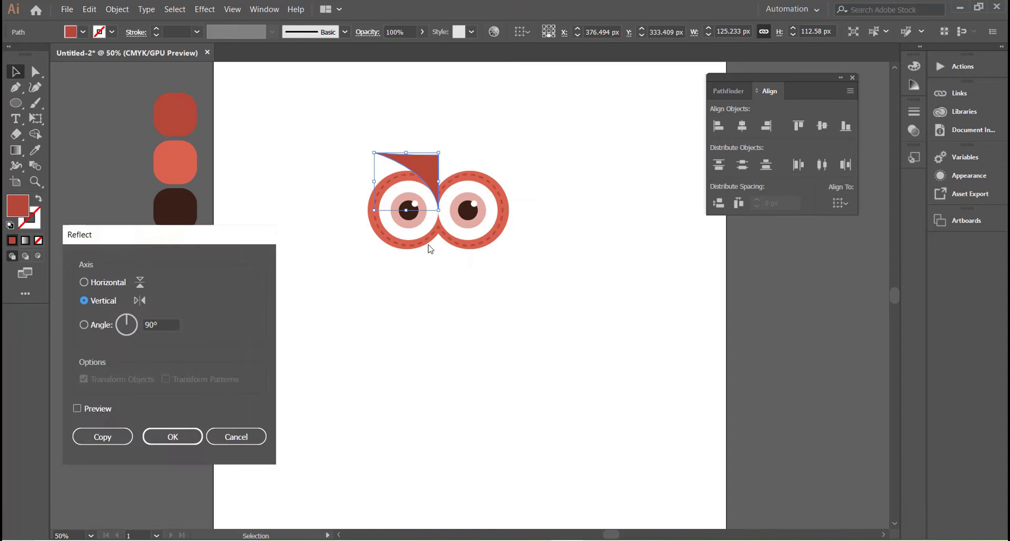
pyautogui.click(101, 436)
pyautogui.moveTo(384, 174); pyautogui.dragTo(448, 174)
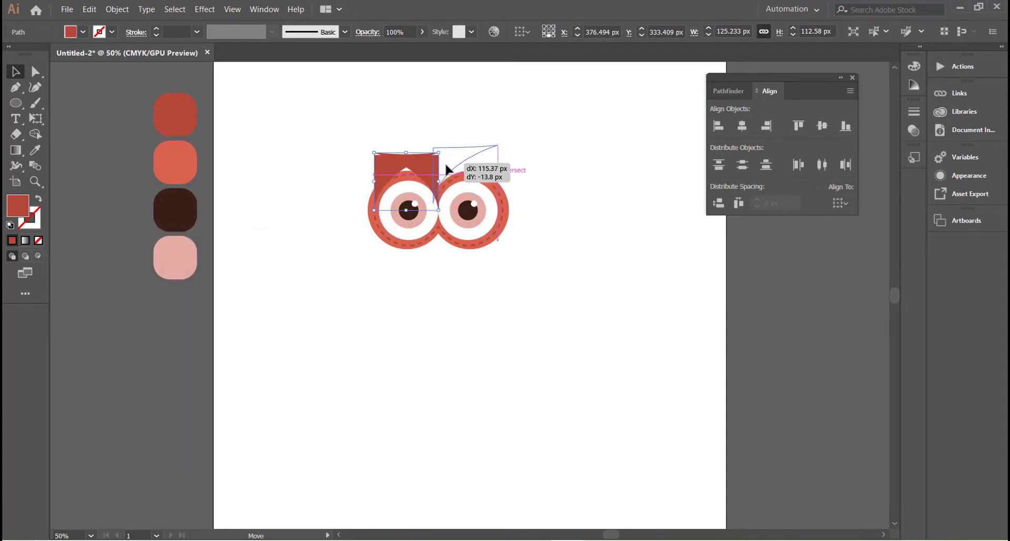
pyautogui.click(426, 133)
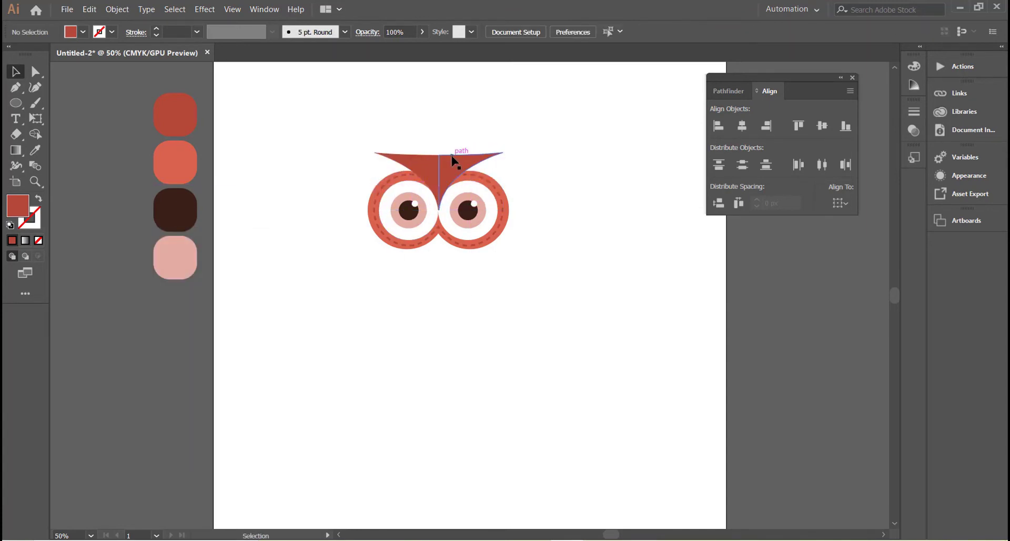
pyautogui.click(452, 155)
pyautogui.click(427, 135)
pyautogui.click(431, 153)
pyautogui.click(728, 90)
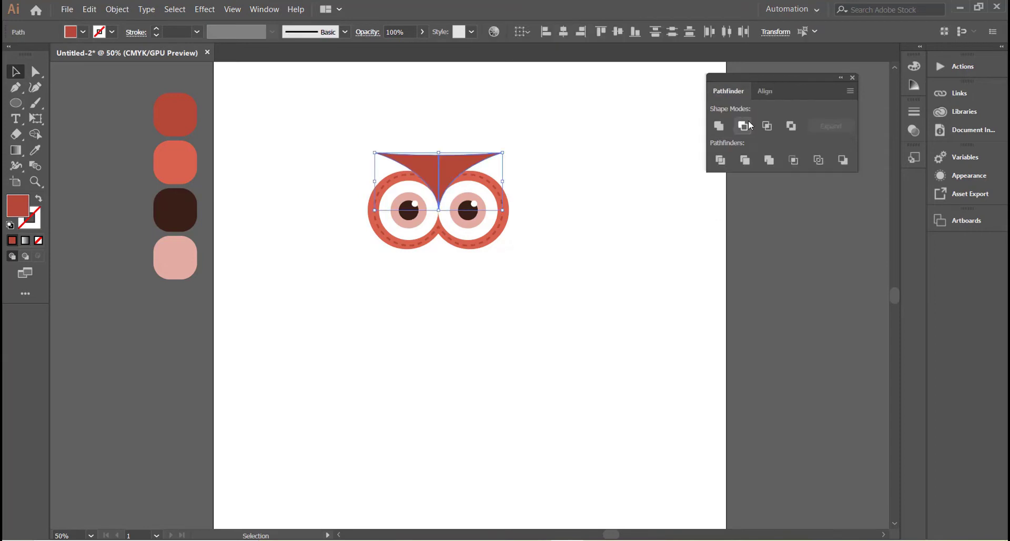
# Shrink the merged brow slightly around its centre.
pyautogui.click(719, 126)
pyautogui.click(444, 169)
pyautogui.rightClick(443, 169)
pyautogui.press('Escape')
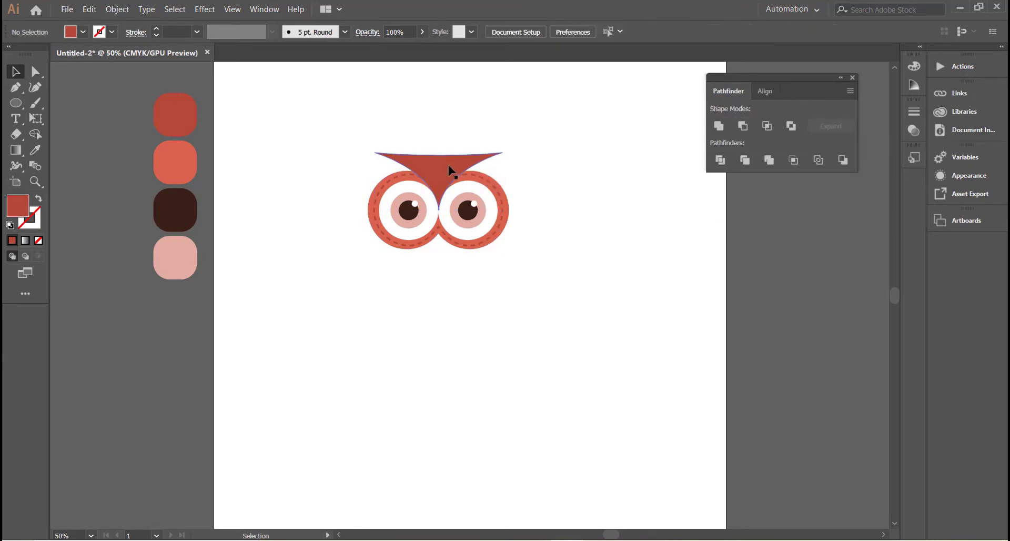
pyautogui.click(448, 165)
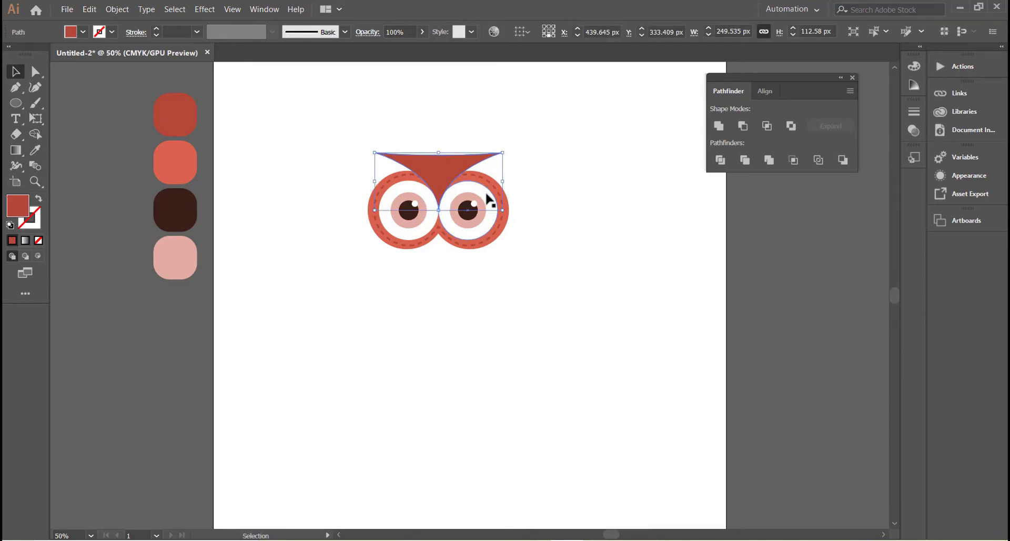
pyautogui.moveTo(502, 210); pyautogui.dragTo(497, 206)
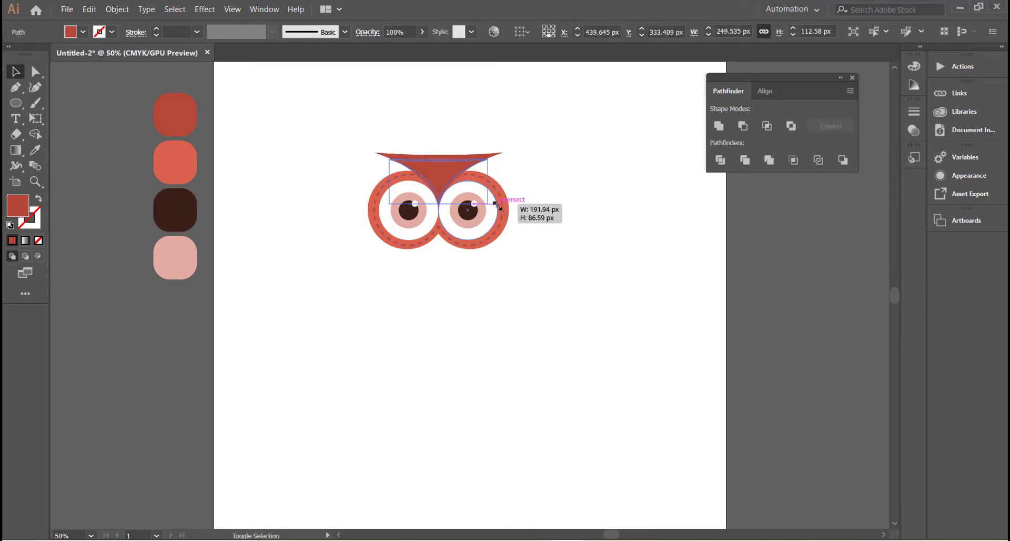
pyautogui.hotkey('ctrl', 'shift', 'a')
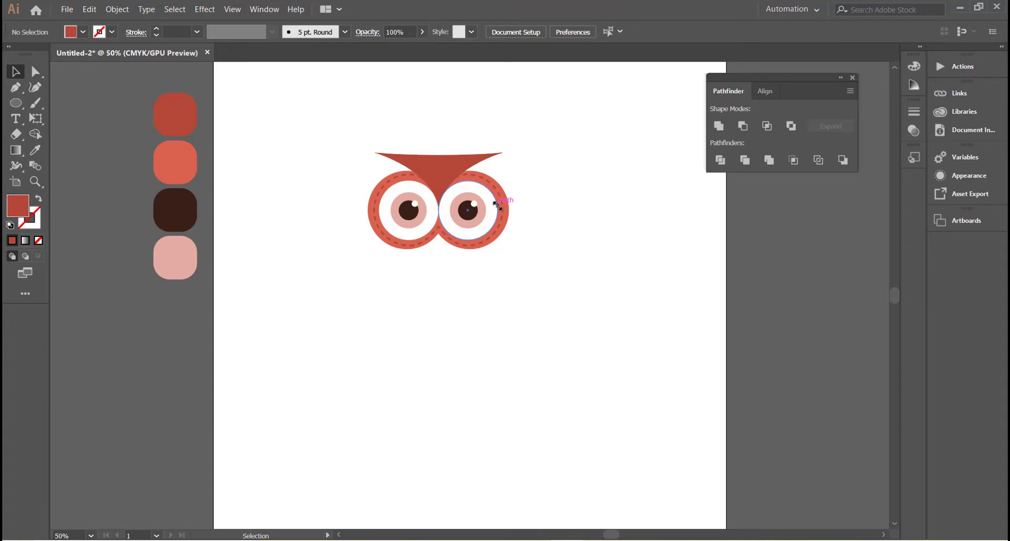
# Pen-draw a triangle inside the brow and fill it with the lighter coral colour.
pyautogui.click(15, 87)
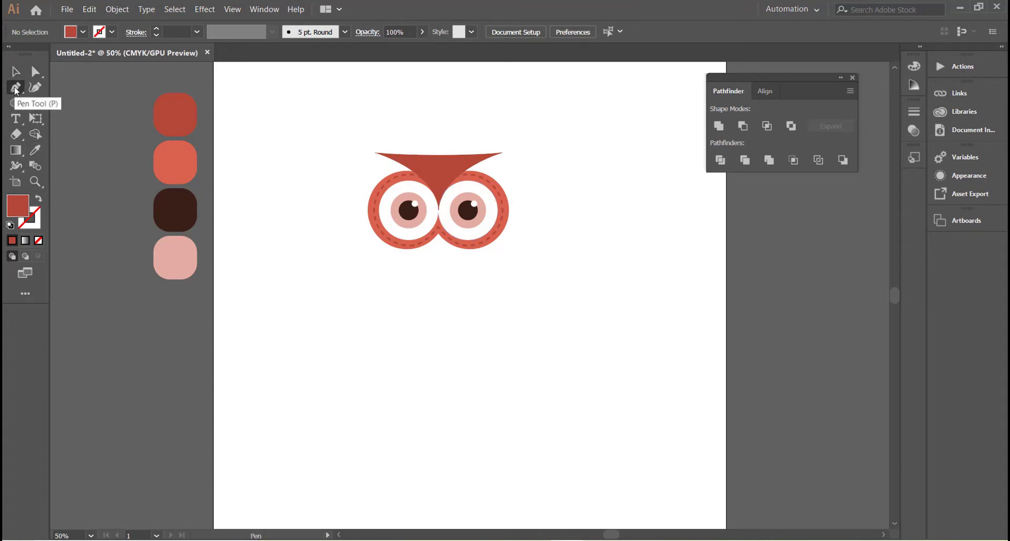
pyautogui.click(400, 157)
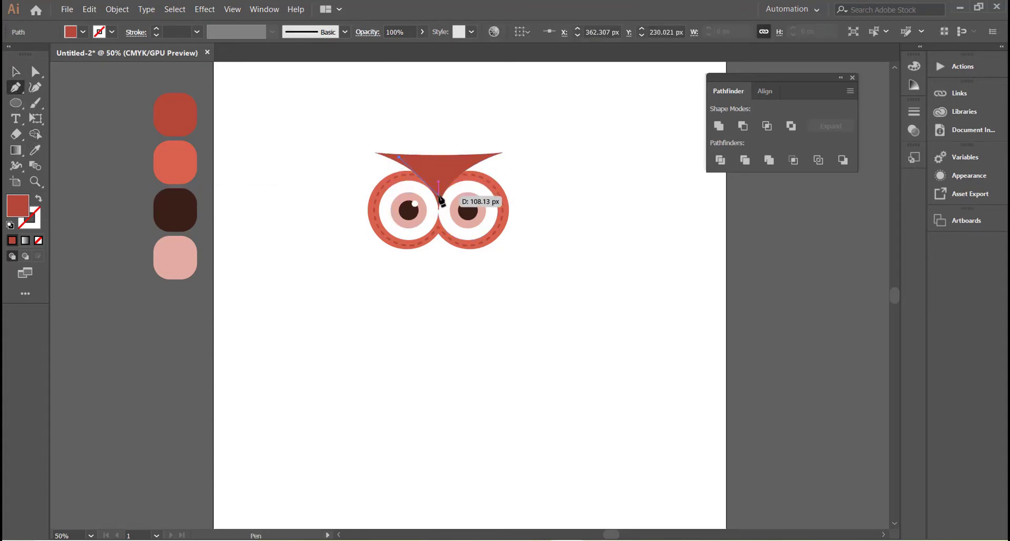
pyautogui.moveTo(438, 183); pyautogui.dragTo(445, 215)
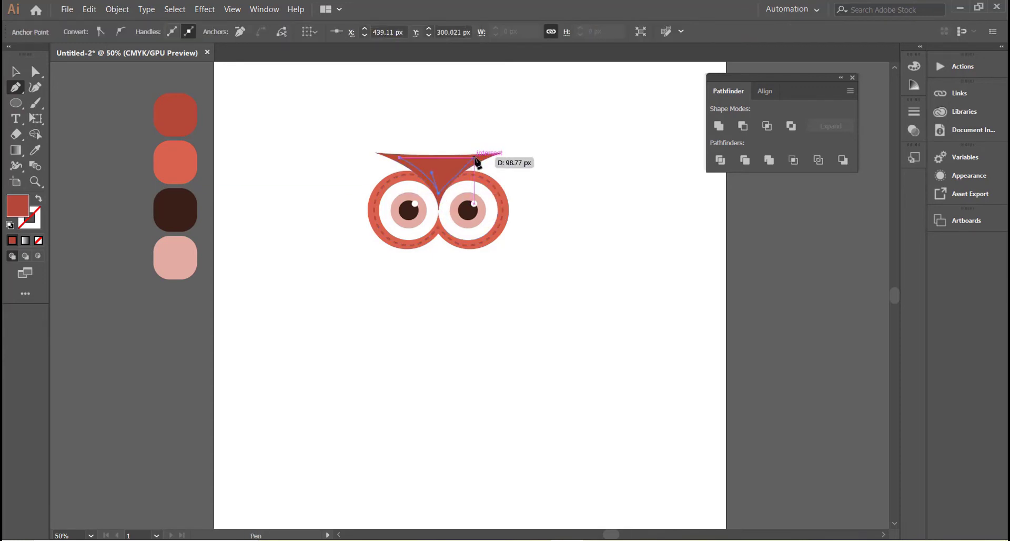
pyautogui.moveTo(475, 157); pyautogui.dragTo(500, 146)
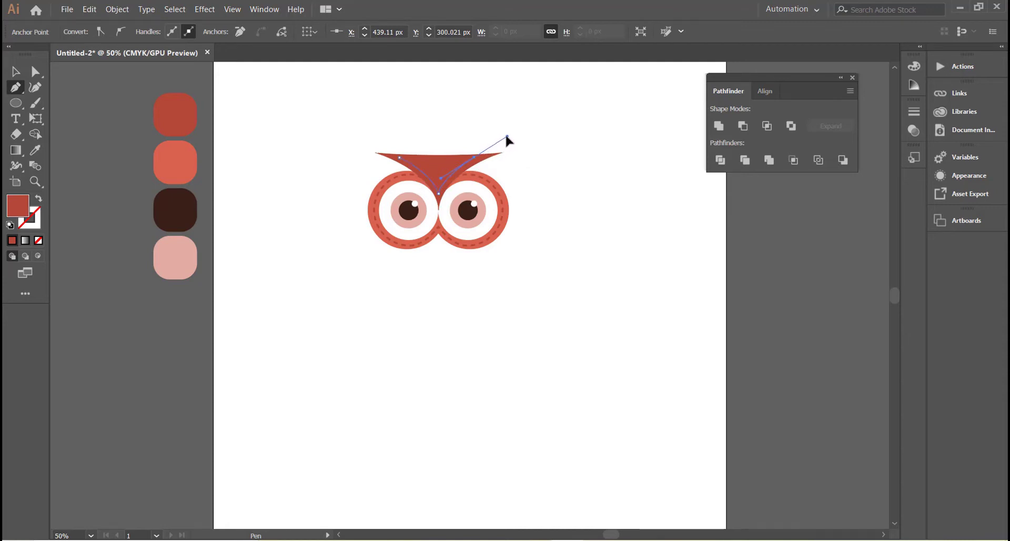
pyautogui.click(475, 157)
pyautogui.click(400, 157)
pyautogui.press('v')
pyautogui.click(35, 149)
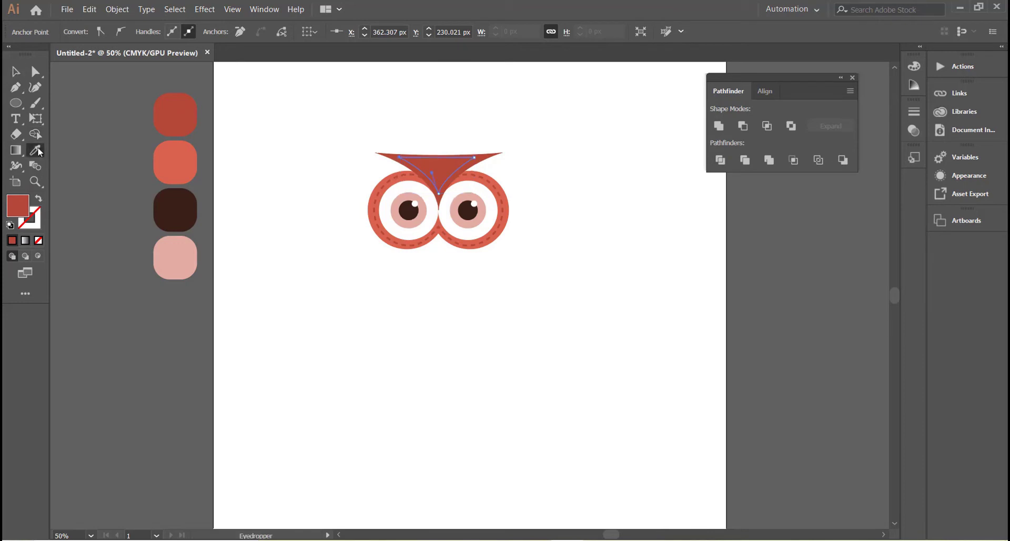
pyautogui.click(163, 156)
pyautogui.click(16, 73)
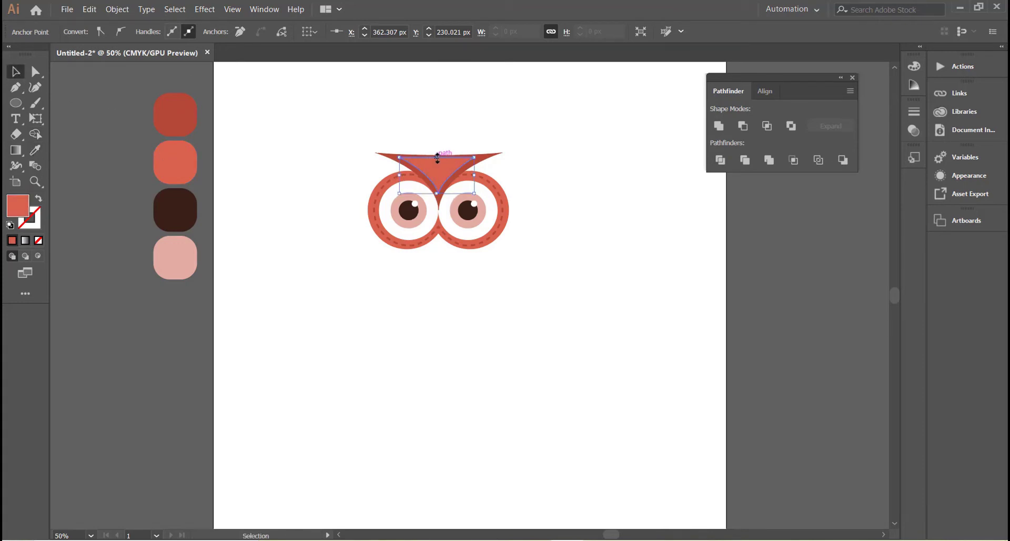
pyautogui.moveTo(437, 157); pyautogui.dragTo(437, 159)
# Turn the triangle into a 3 pt dashed stroke with round caps and round corners.
pyautogui.click(38, 198)
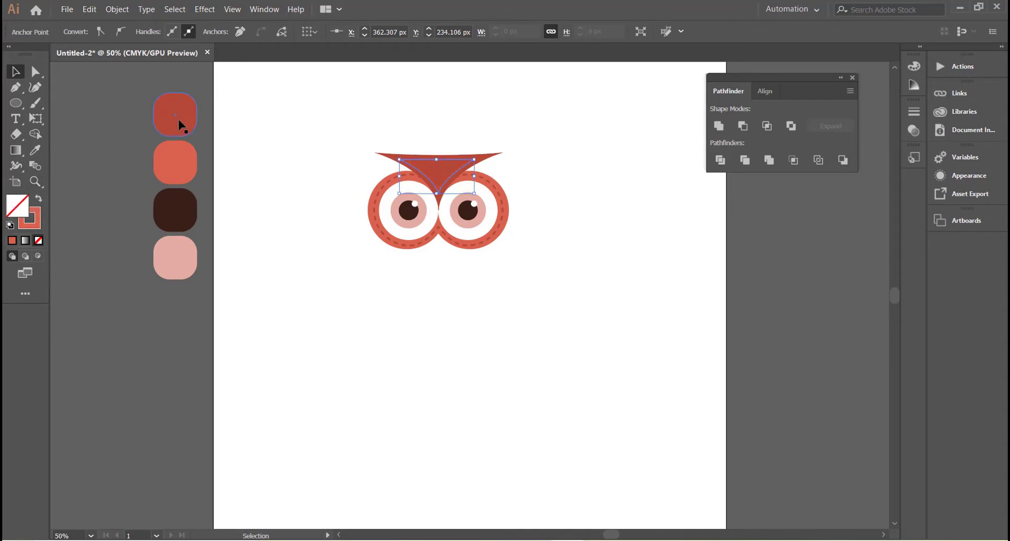
pyautogui.click(309, 128)
pyautogui.click(413, 167)
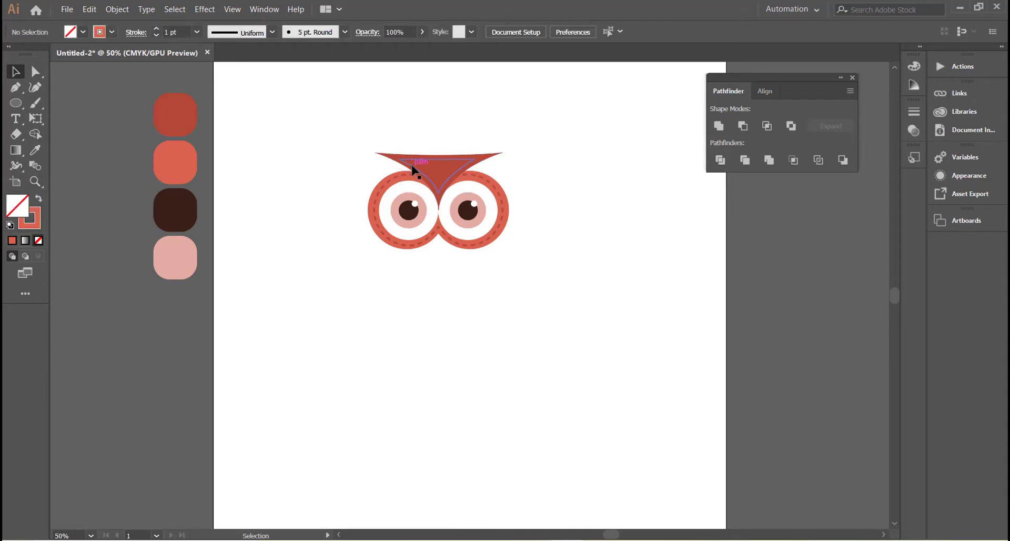
pyautogui.click(157, 30)
pyautogui.click(157, 29)
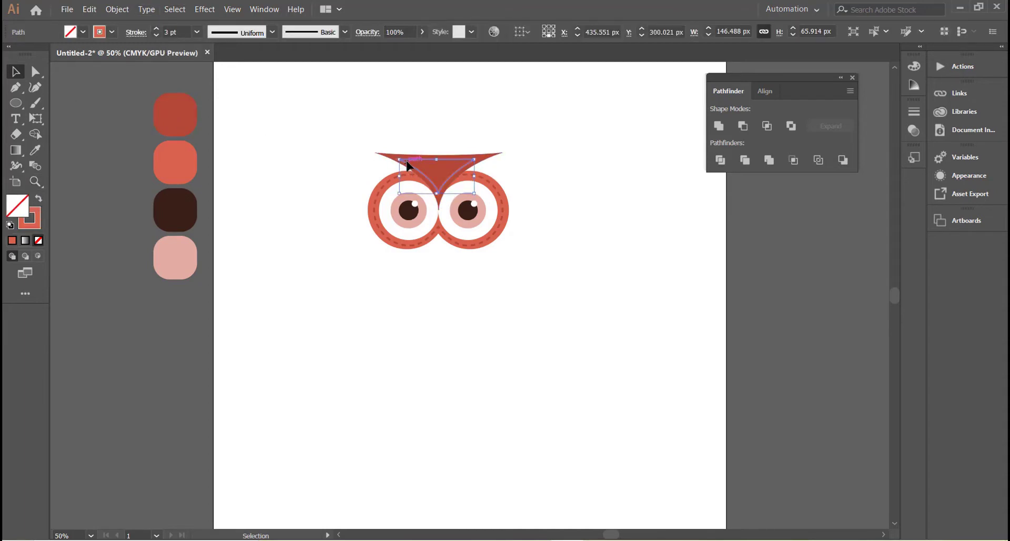
pyautogui.click(136, 33)
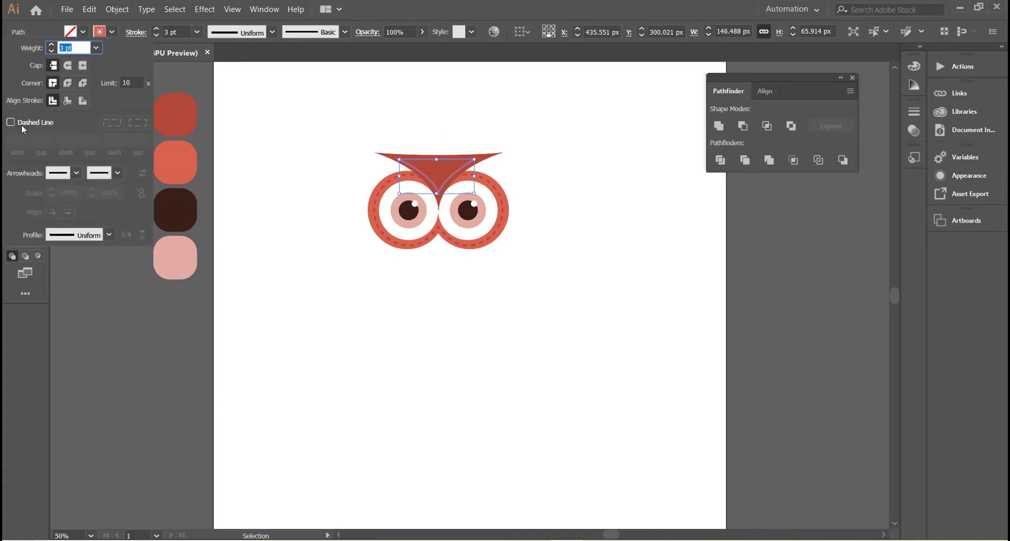
pyautogui.click(11, 123)
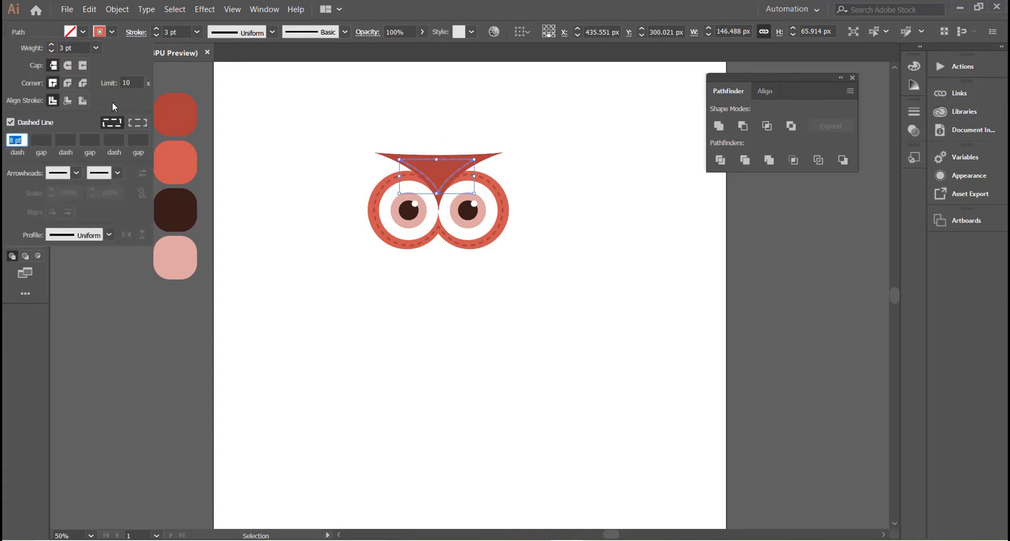
pyautogui.click(65, 65)
pyautogui.click(67, 83)
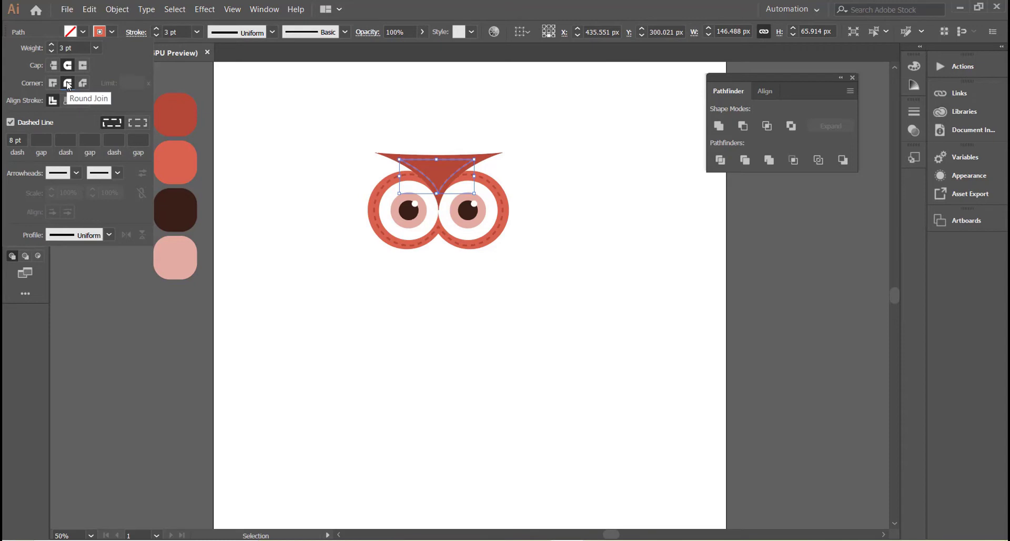
pyautogui.click(331, 152)
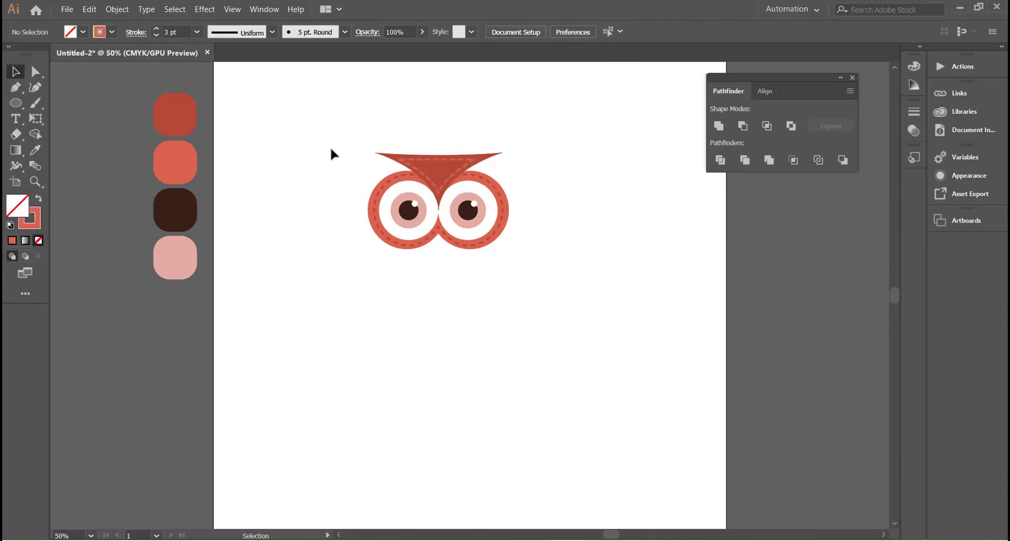
# Group all the owl head parts together.
pyautogui.moveTo(347, 126); pyautogui.dragTo(447, 187)
pyautogui.rightClick(447, 181)
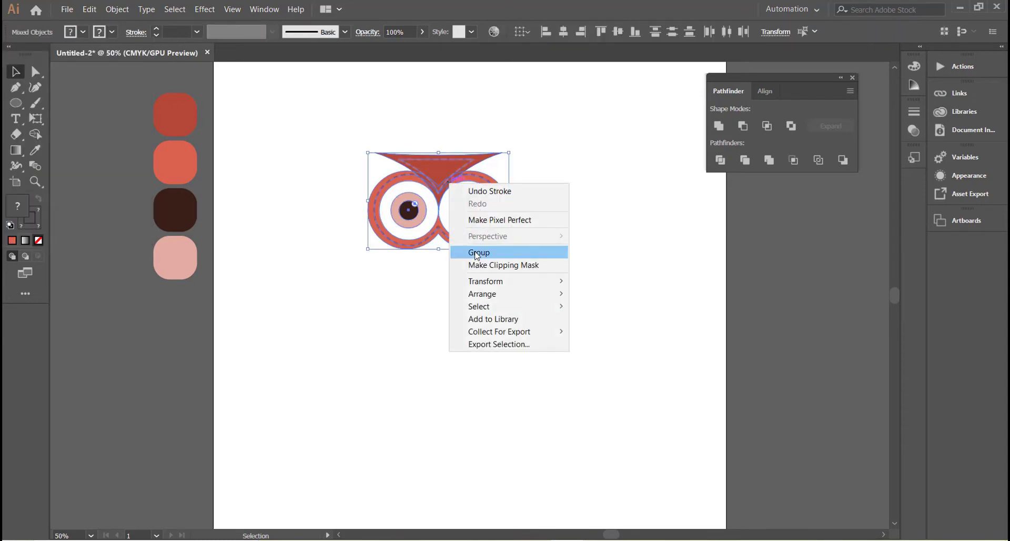
pyautogui.click(478, 252)
pyautogui.click(596, 231)
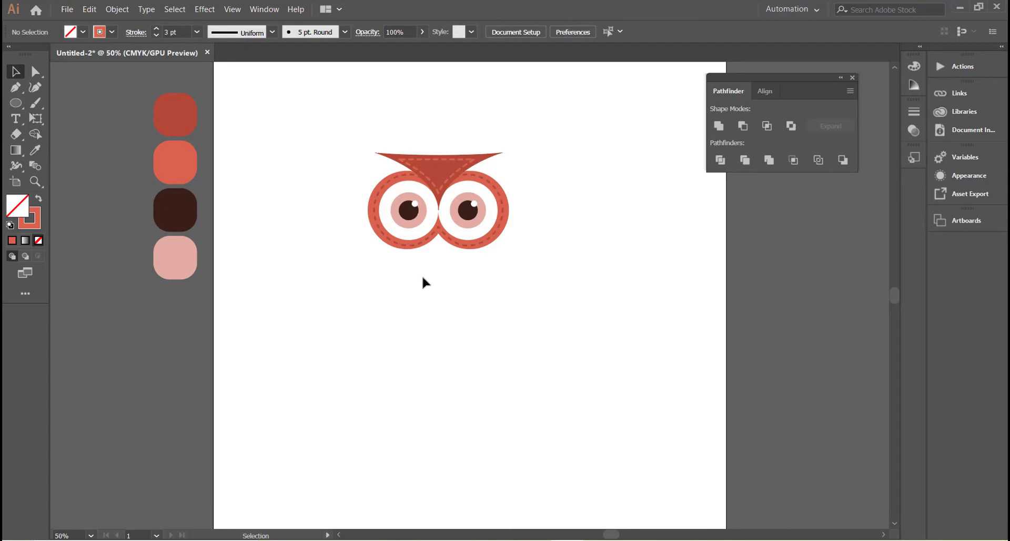
# Draw a large oval, move it up under the eyes, and send it behind the eye rings.
pyautogui.click(13, 103)
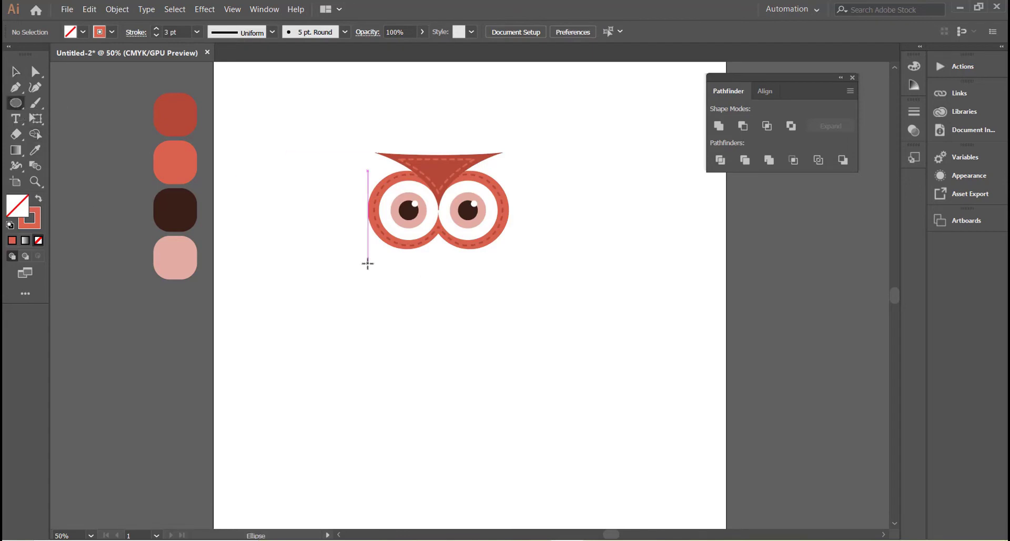
pyautogui.moveTo(388, 244)
pyautogui.mouseDown()
pyautogui.moveTo(512, 372)
pyautogui.moveTo(528, 407)
pyautogui.mouseUp()
pyautogui.click(15, 71)
pyautogui.click(39, 198)
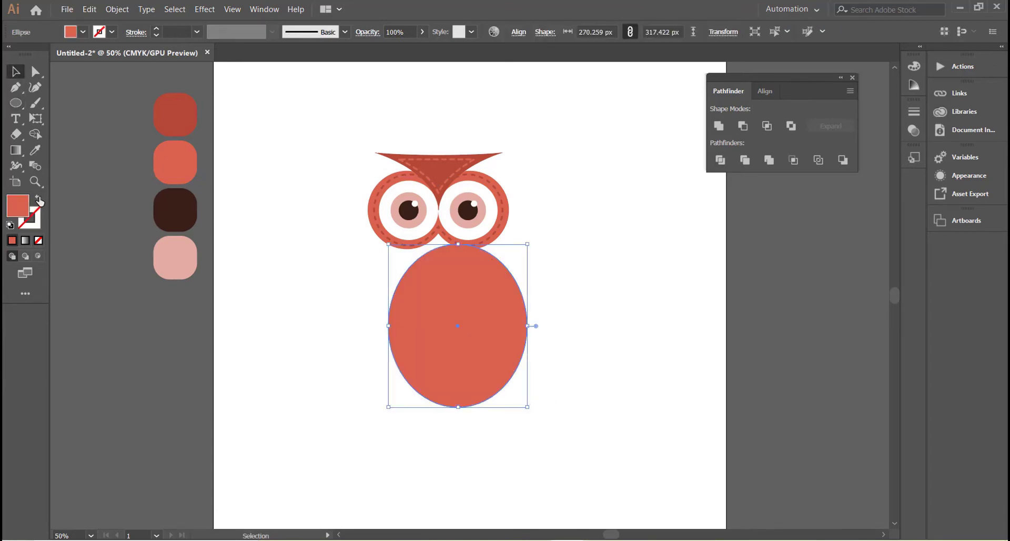
pyautogui.moveTo(441, 321); pyautogui.dragTo(423, 270)
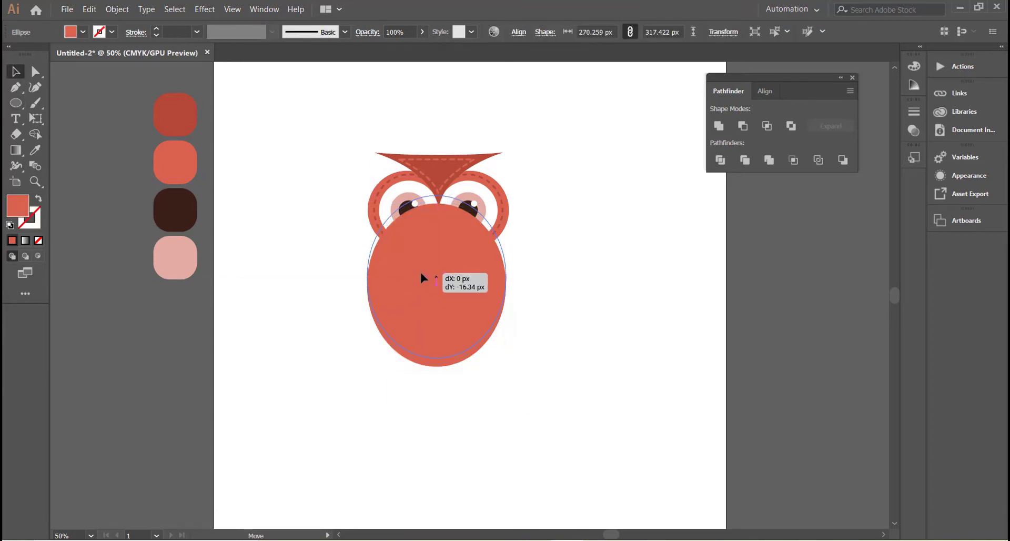
pyautogui.rightClick(423, 272)
pyautogui.click(584, 489)
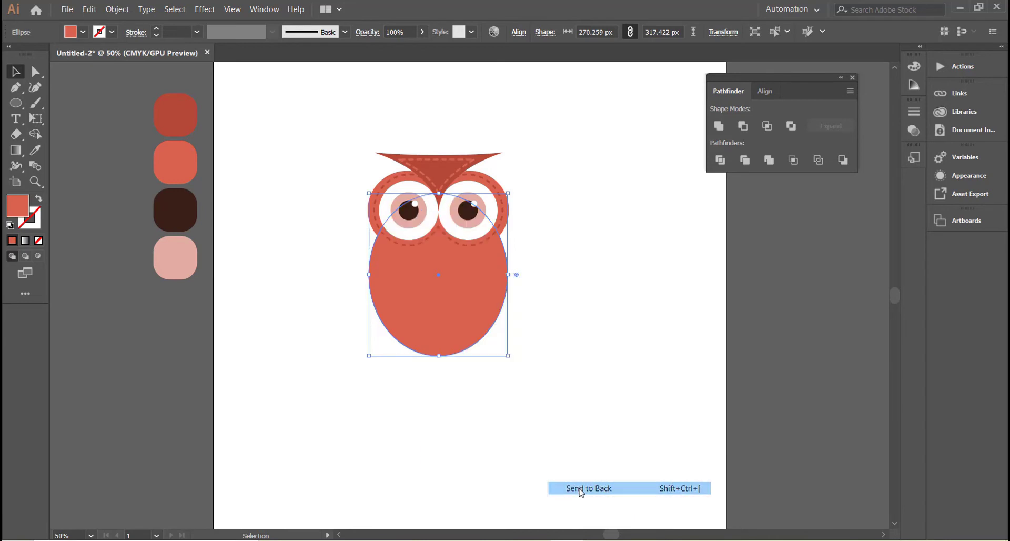
pyautogui.click(323, 153)
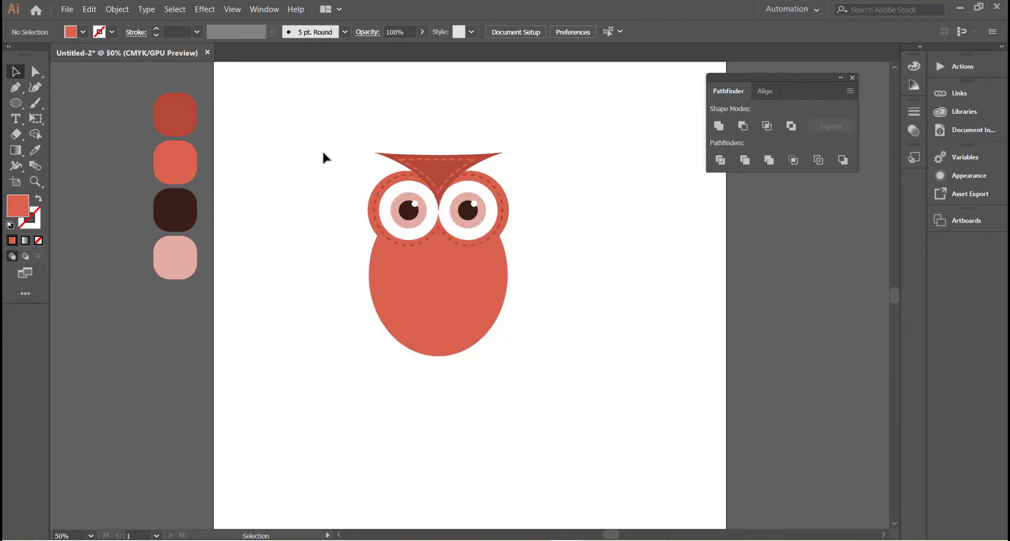
# Shrink the body oval, fill it white, and draw a large rectangle across the artboard.
pyautogui.click(456, 323)
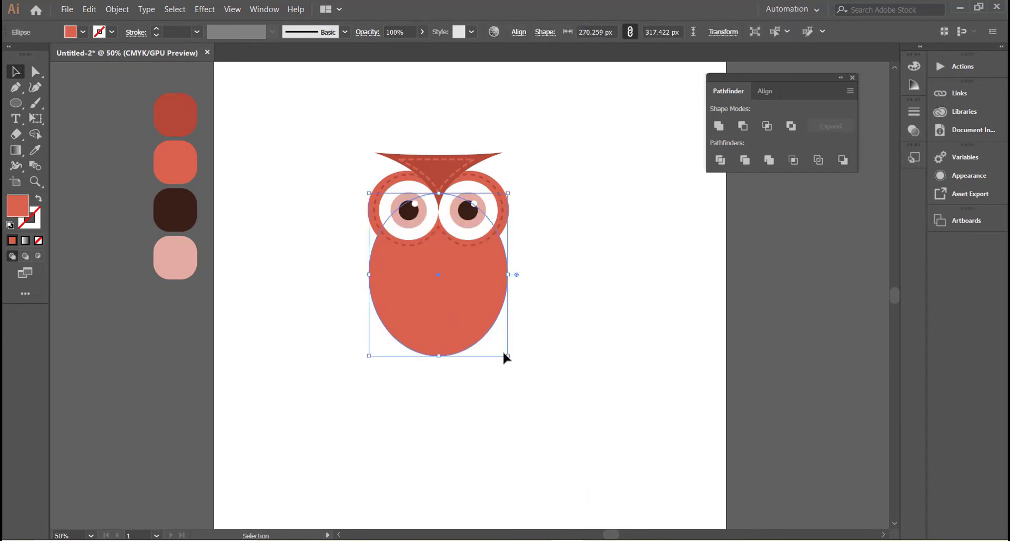
pyautogui.moveTo(504, 354); pyautogui.dragTo(500, 347)
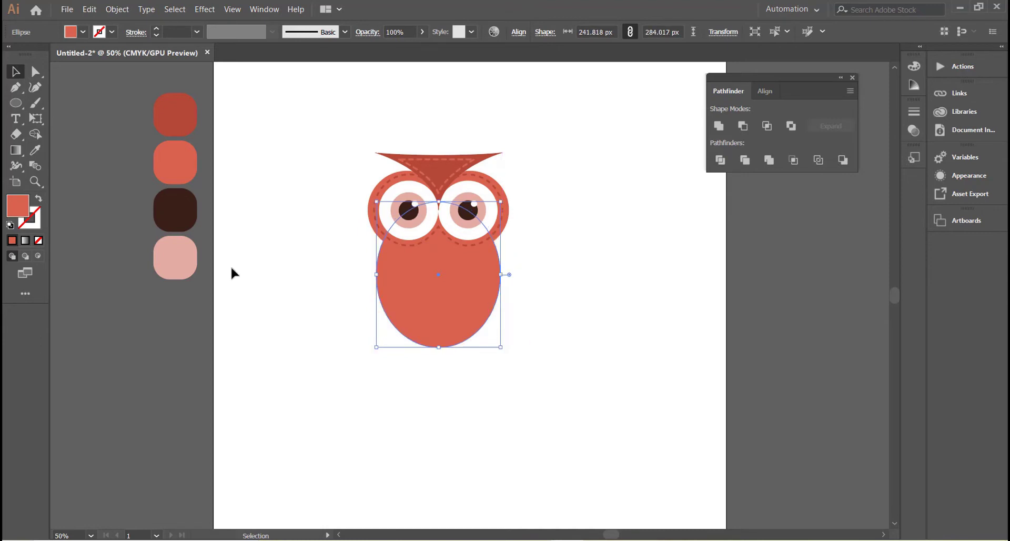
pyautogui.click(83, 32)
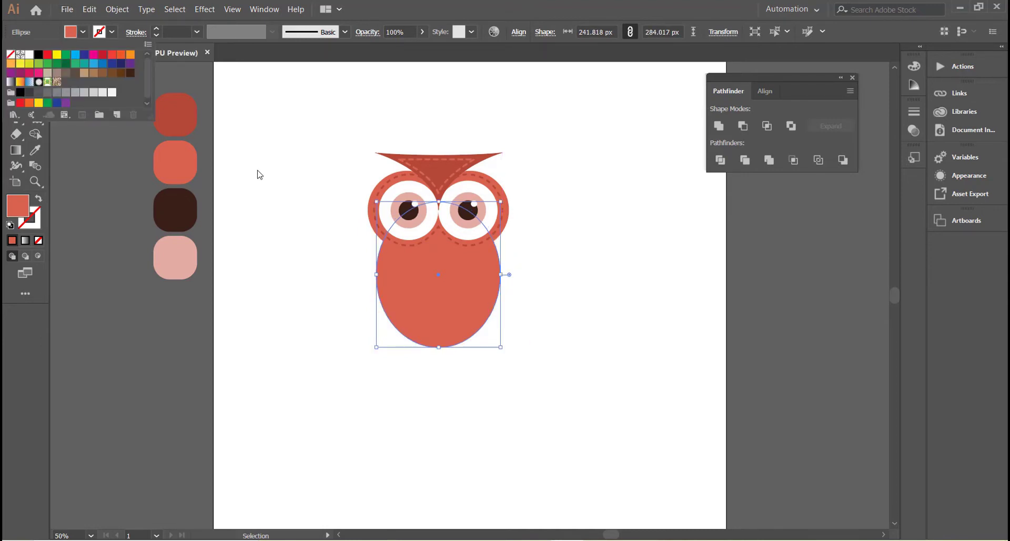
pyautogui.click(27, 55)
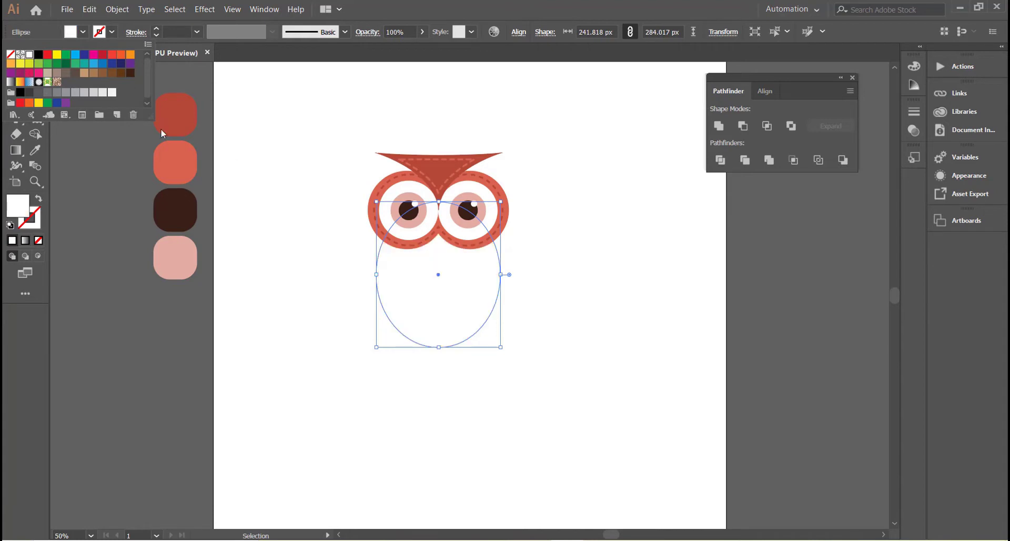
pyautogui.click(300, 238)
pyautogui.moveTo(16, 104); pyautogui.dragTo(55, 99)
pyautogui.moveTo(268, 97); pyautogui.dragTo(637, 462)
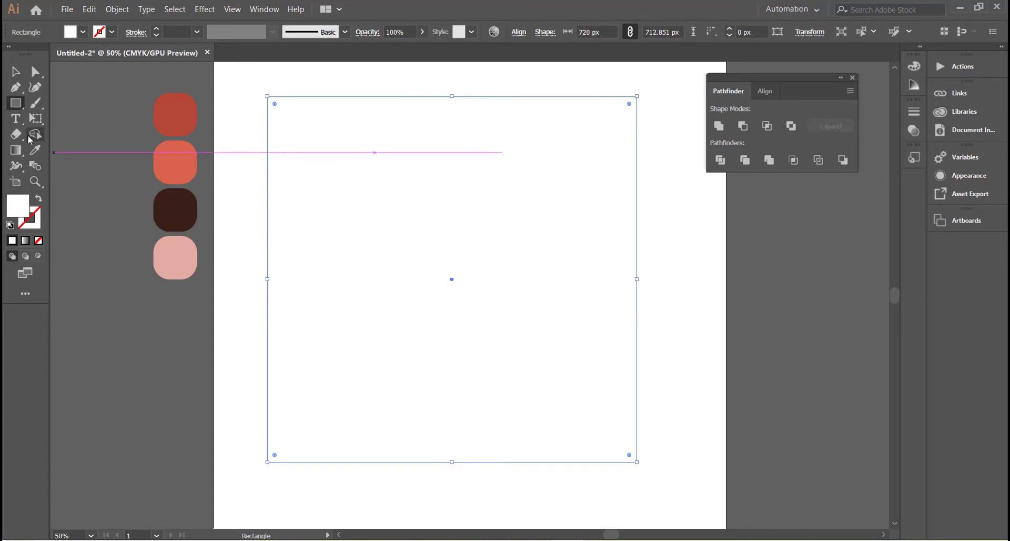
# Fill the rectangle with the pale pink swatch colour and send it behind the owl.
pyautogui.press('v')
pyautogui.click(35, 150)
pyautogui.click(170, 252)
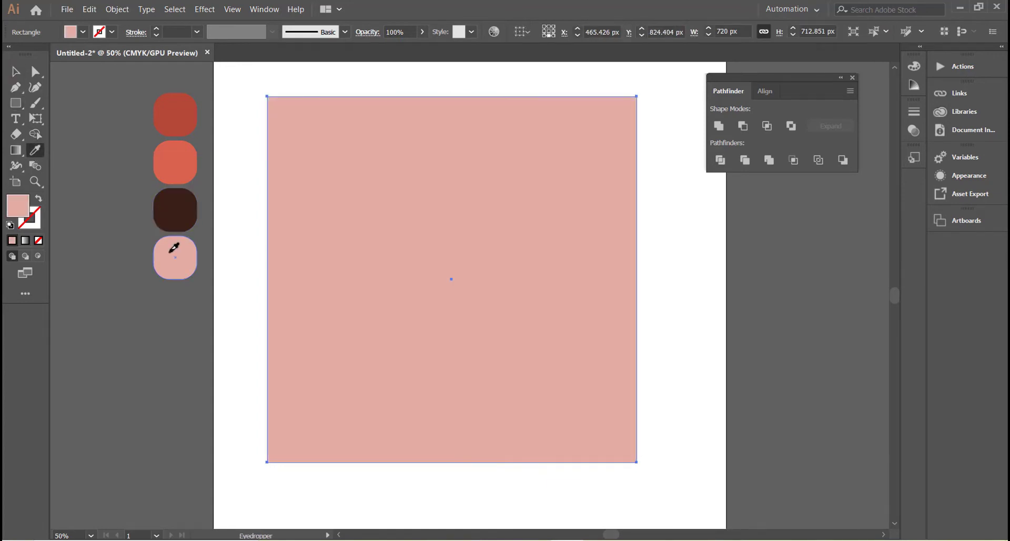
pyautogui.click(13, 77)
pyautogui.rightClick(326, 203)
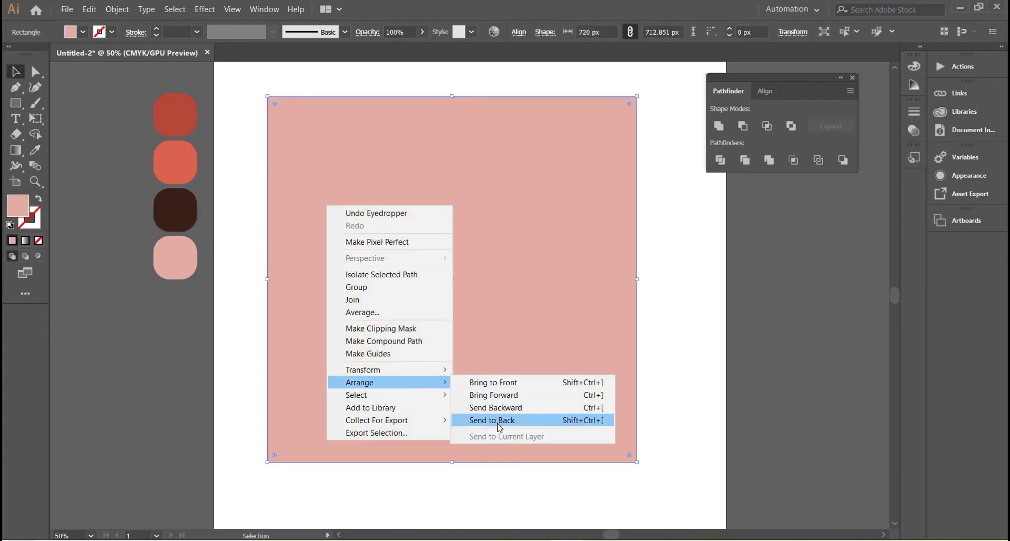
pyautogui.click(502, 418)
# Change the square's fill to light blue #88d3ed, nudge it left, and lock it.
pyautogui.click(83, 33)
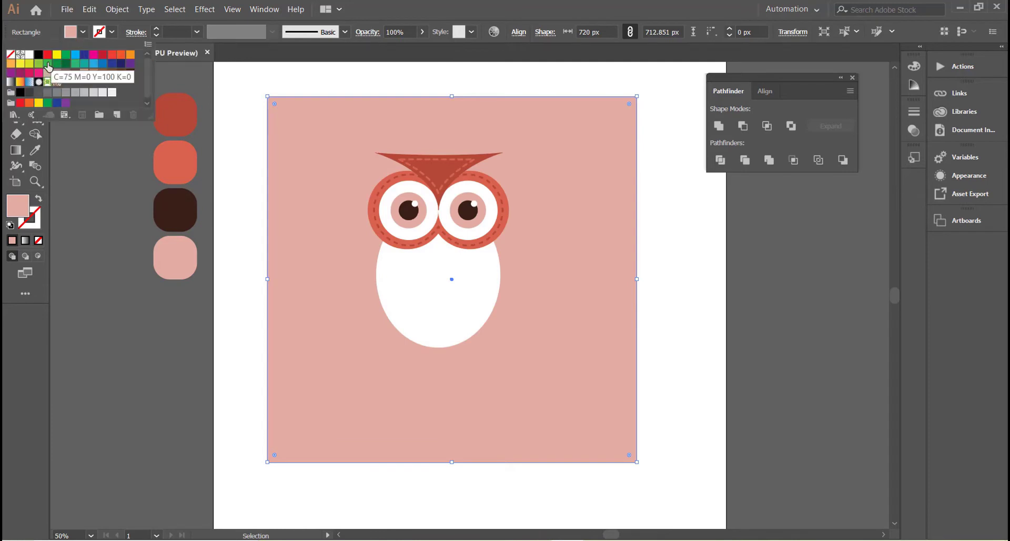
pyautogui.click(93, 65)
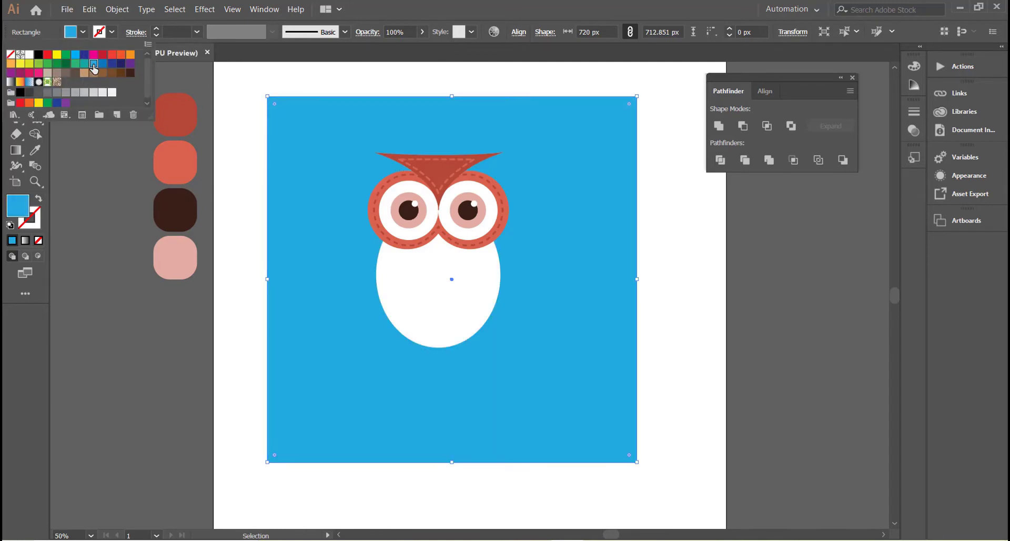
pyautogui.click(102, 64)
pyautogui.click(93, 64)
pyautogui.doubleClick(21, 208)
pyautogui.moveTo(203, 322); pyautogui.dragTo(199, 307)
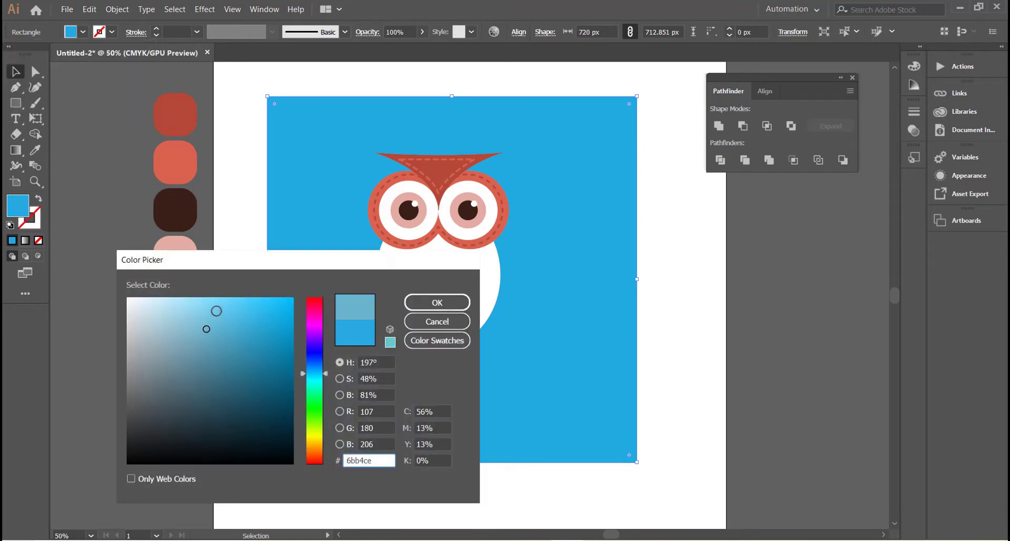
pyautogui.click(437, 302)
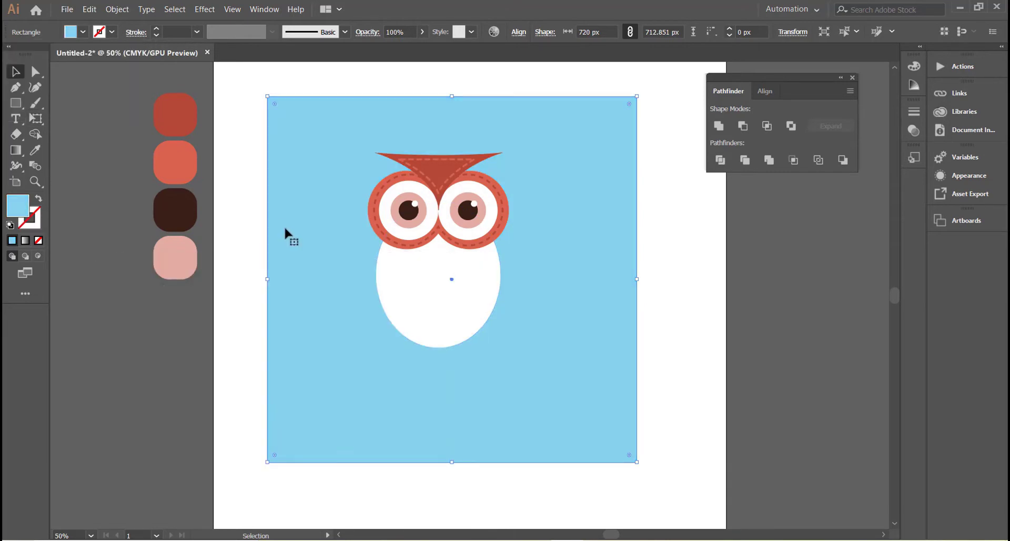
pyautogui.moveTo(285, 229); pyautogui.dragTo(277, 229)
pyautogui.click(117, 9)
pyautogui.moveTo(129, 78)
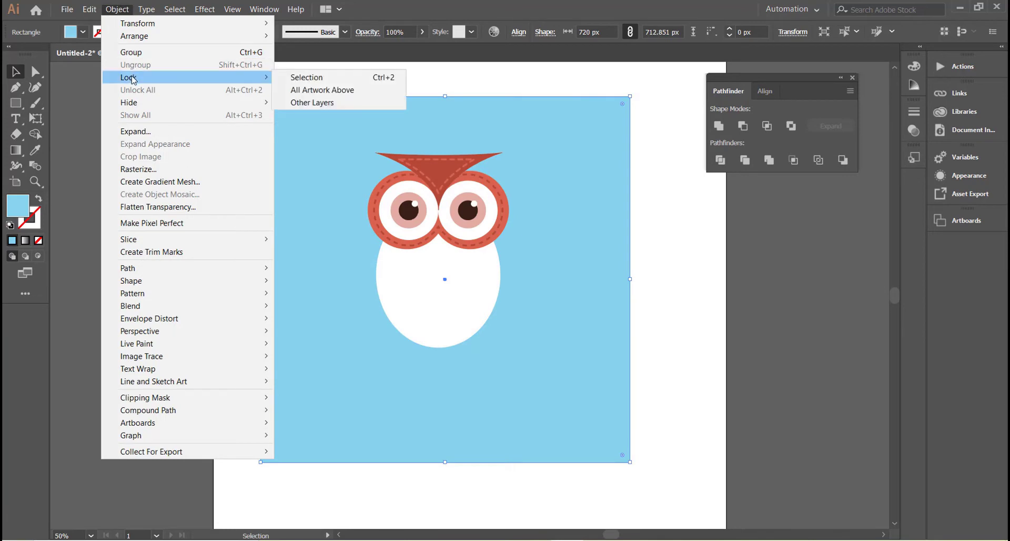
pyautogui.click(307, 78)
# Cut away the body's rounded bottom with an overlapping rectangle in Shape Builder.
pyautogui.click(16, 103)
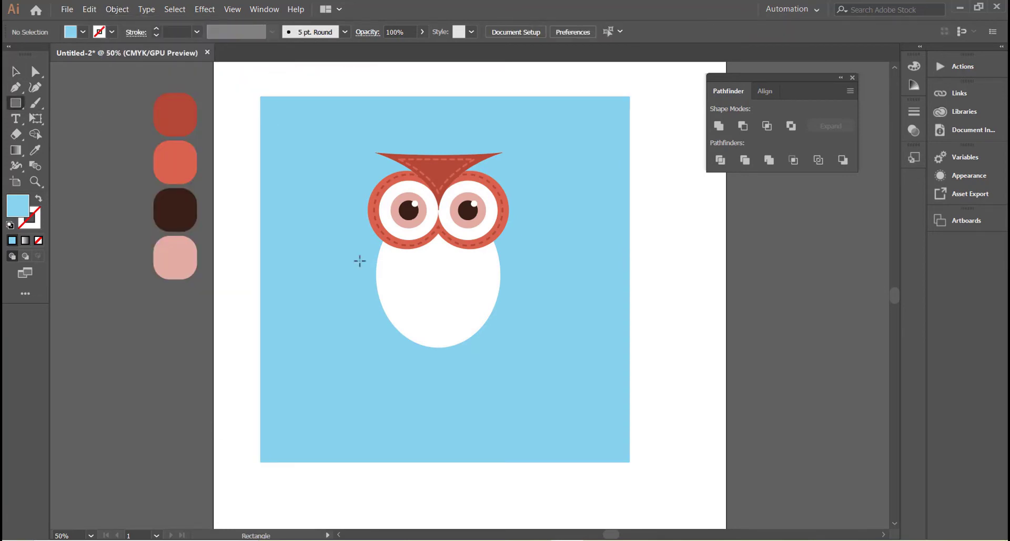
pyautogui.moveTo(388, 326); pyautogui.dragTo(521, 364)
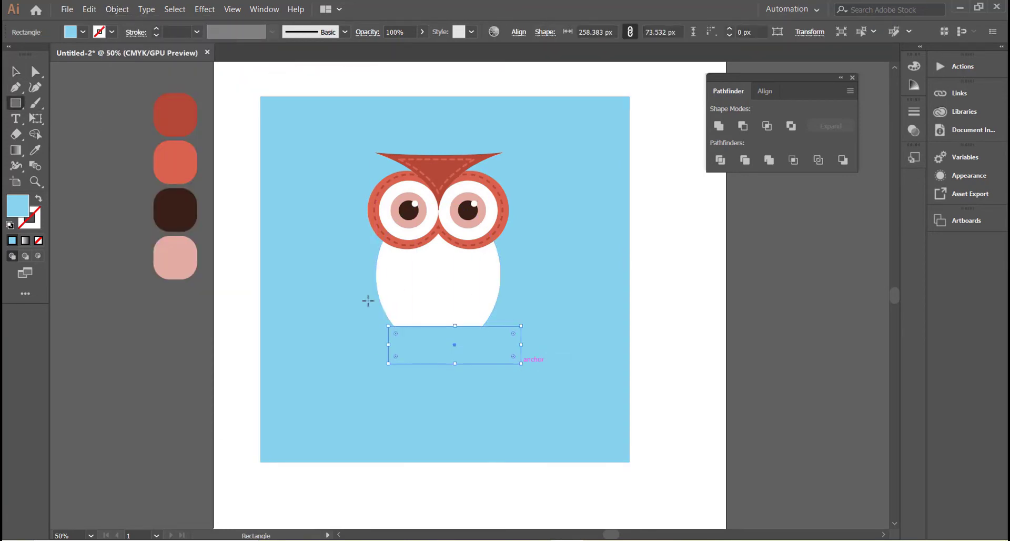
pyautogui.click(16, 72)
pyautogui.keyDown('shift'); pyautogui.click(389, 276); pyautogui.keyUp('shift')
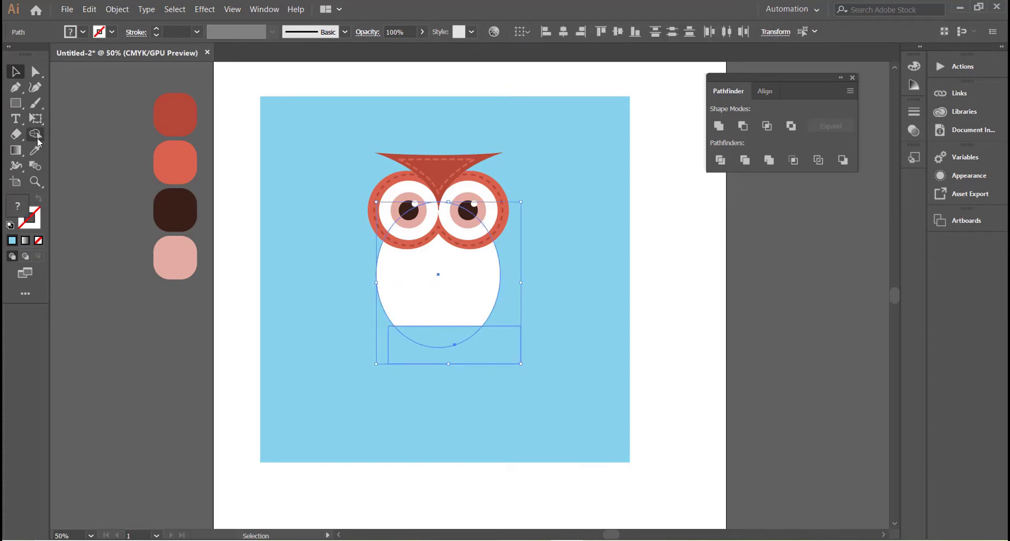
pyautogui.click(36, 136)
pyautogui.moveTo(414, 332); pyautogui.dragTo(478, 353)
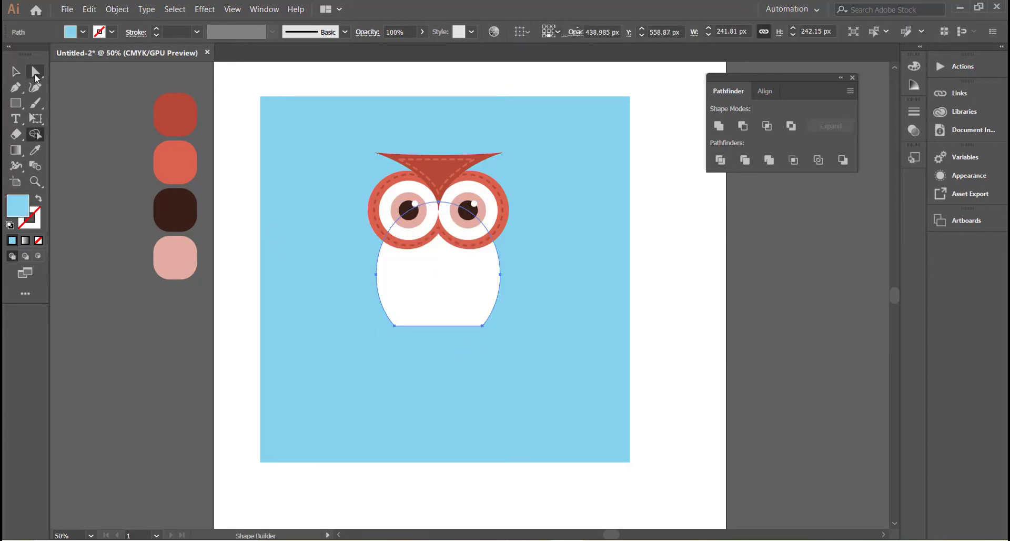
# Round the two bottom corners of the flattened owl body.
pyautogui.click(36, 74)
pyautogui.moveTo(363, 314); pyautogui.dragTo(510, 358)
pyautogui.moveTo(479, 320); pyautogui.dragTo(481, 317)
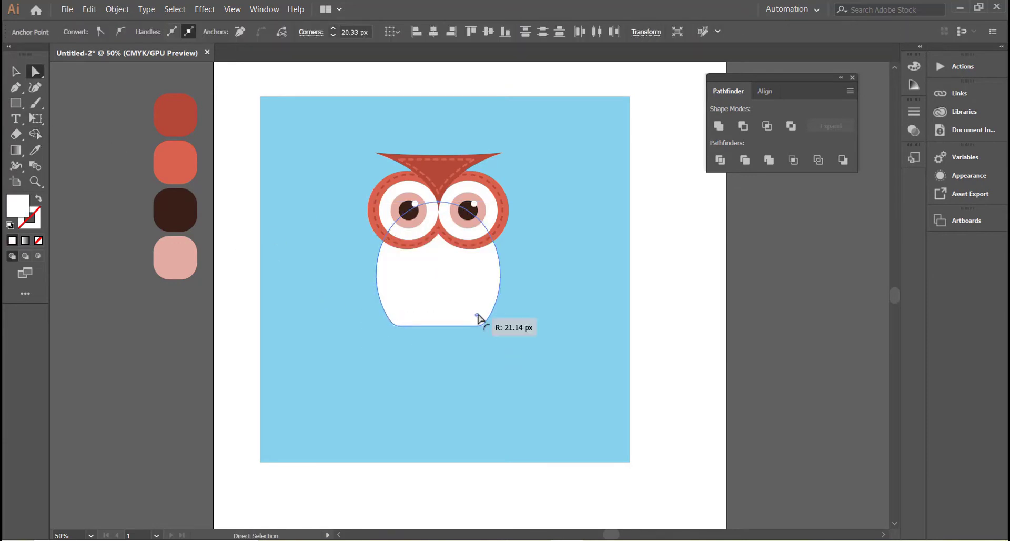
pyautogui.press('v')
pyautogui.click(327, 279)
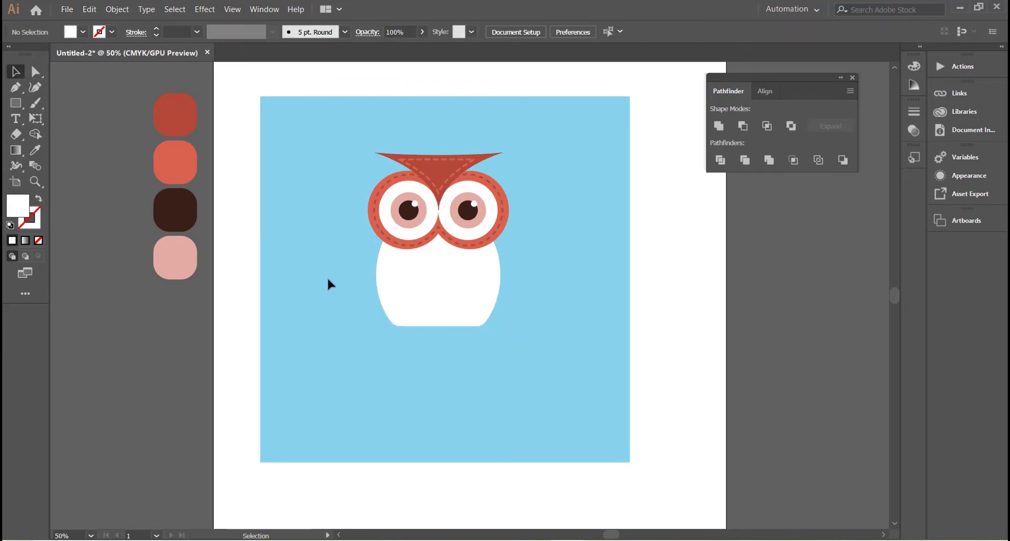
# Pen-draw an orange-red crescent shape.
pyautogui.click(176, 162)
pyautogui.click(15, 88)
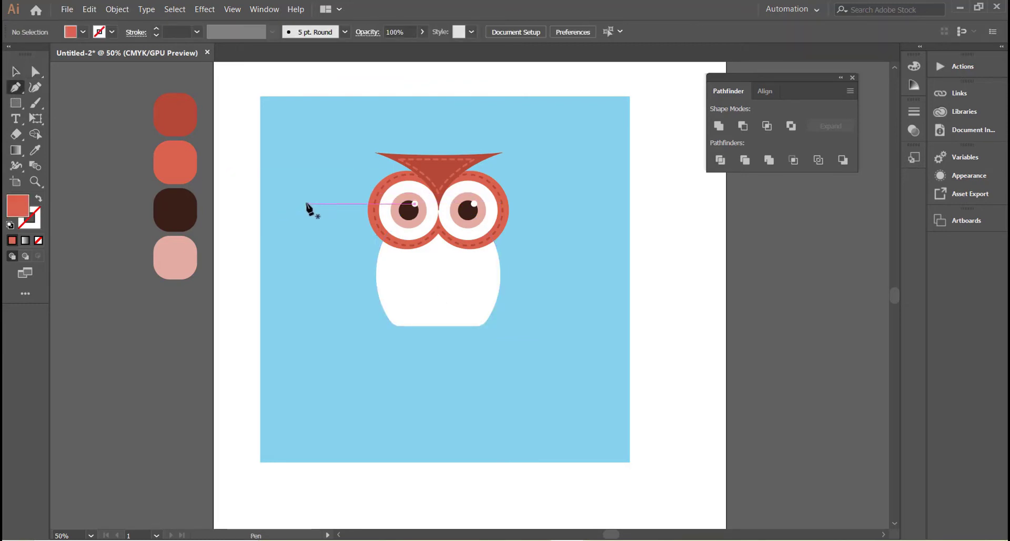
pyautogui.click(265, 125)
pyautogui.moveTo(315, 200); pyautogui.dragTo(315, 200)
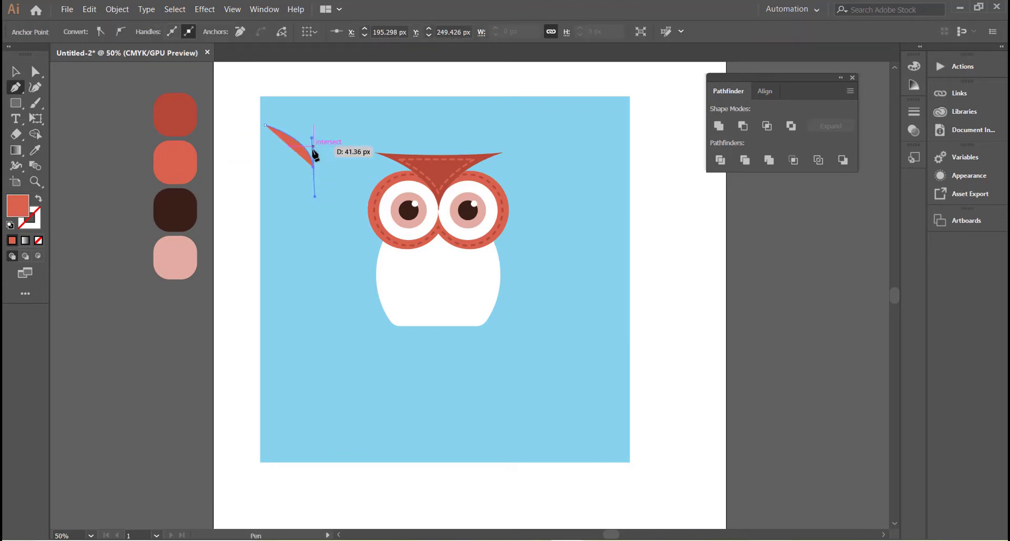
pyautogui.click(314, 167)
pyautogui.click(314, 141)
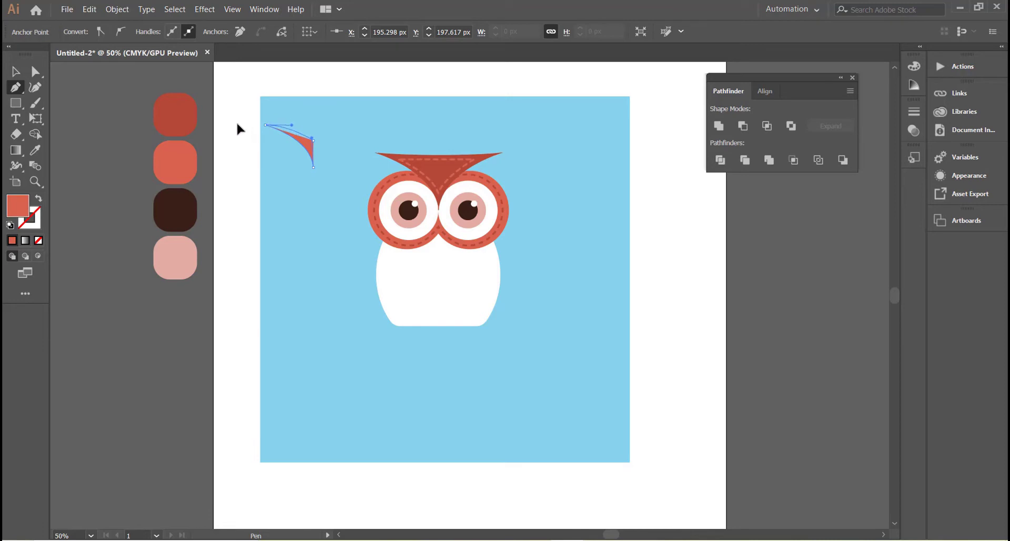
pyautogui.click(265, 125)
pyautogui.press('v')
# Make a vertically reflected copy of the crescent and slide it right to form a V.
pyautogui.rightClick(312, 153)
pyautogui.moveTo(347, 314)
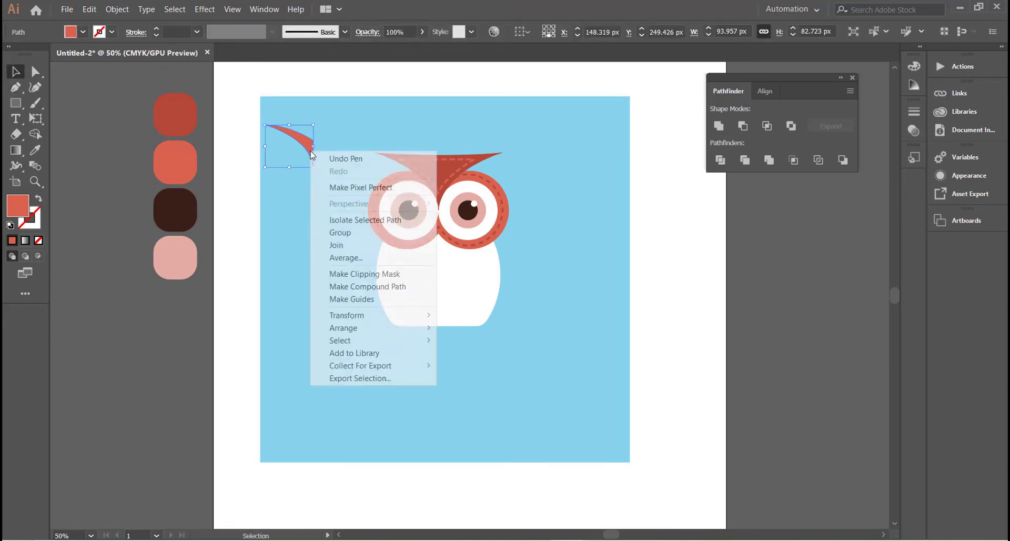
pyautogui.click(481, 356)
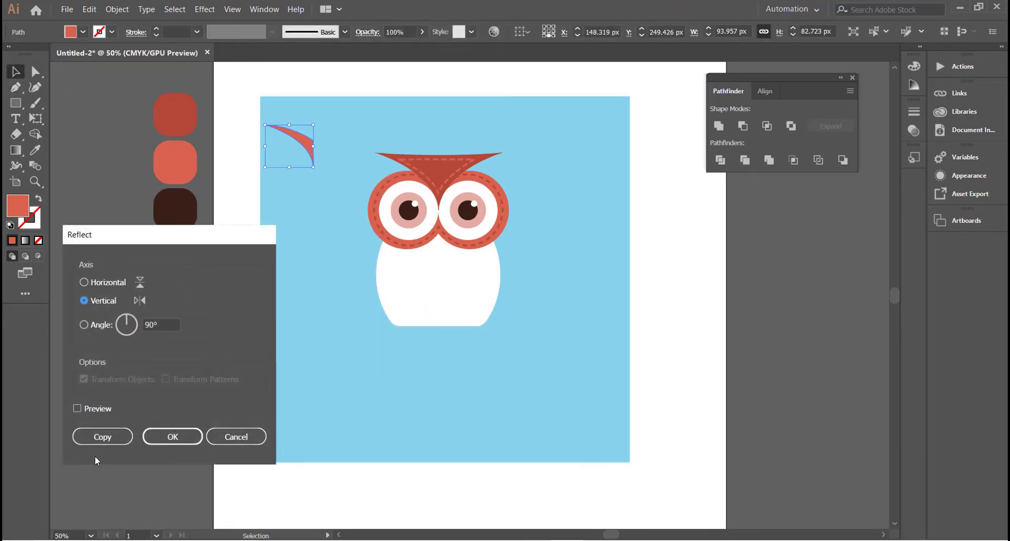
pyautogui.click(99, 435)
pyautogui.moveTo(270, 143); pyautogui.dragTo(316, 143)
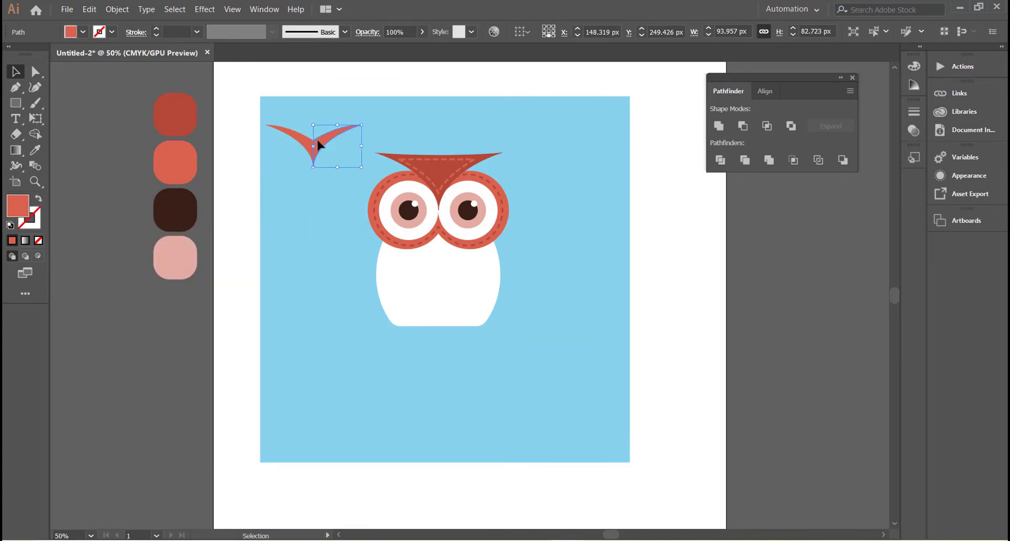
pyautogui.click(307, 130)
# Shrink the chevron onto the belly and copy it into rows of four, three and one.
pyautogui.click(330, 148)
pyautogui.moveTo(362, 167)
pyautogui.mouseDown()
pyautogui.moveTo(329, 153)
pyautogui.moveTo(400, 274)
pyautogui.moveTo(422, 279)
pyautogui.moveTo(393, 274)
pyautogui.moveTo(445, 271)
pyautogui.moveTo(435, 316)
pyautogui.mouseUp()
pyautogui.click(398, 273)
pyautogui.click(405, 275)
pyautogui.click(456, 273)
pyautogui.keyDown('shift'); pyautogui.click(420, 271); pyautogui.keyUp('shift')
pyautogui.keyDown('shift'); pyautogui.click(472, 270); pyautogui.keyUp('shift')
pyautogui.click(434, 298)
pyautogui.moveTo(367, 257); pyautogui.dragTo(496, 318)
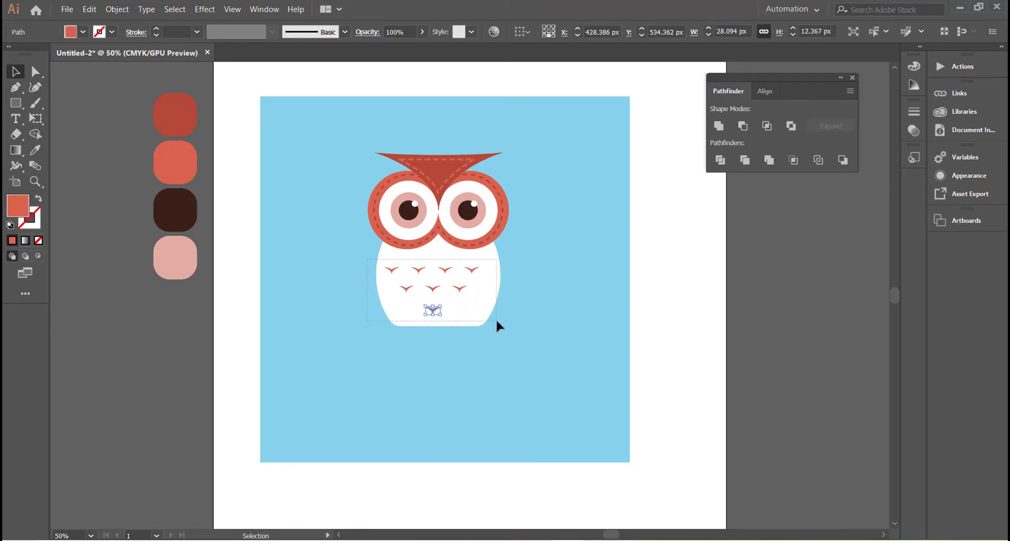
# Group the seven chevrons and centre them horizontally on the white body.
pyautogui.rightClick(478, 292)
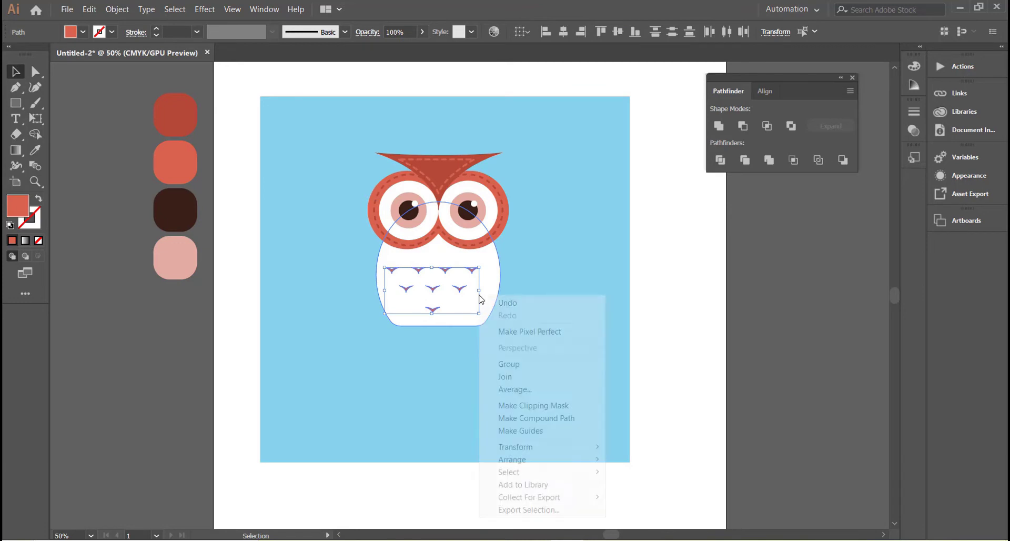
pyautogui.click(513, 360)
pyautogui.keyDown('shift'); pyautogui.click(492, 305); pyautogui.keyUp('shift')
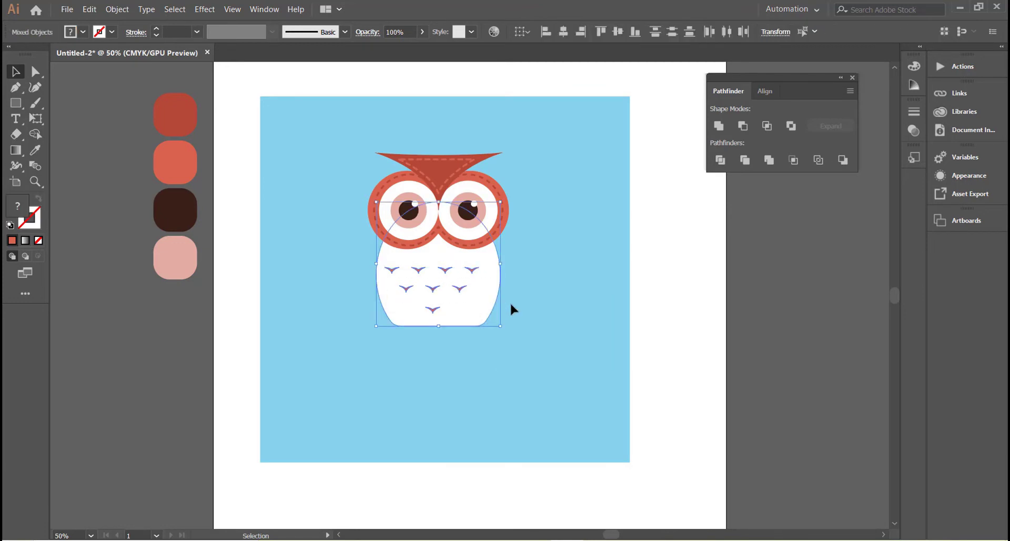
pyautogui.click(765, 91)
pyautogui.click(742, 125)
pyautogui.click(563, 285)
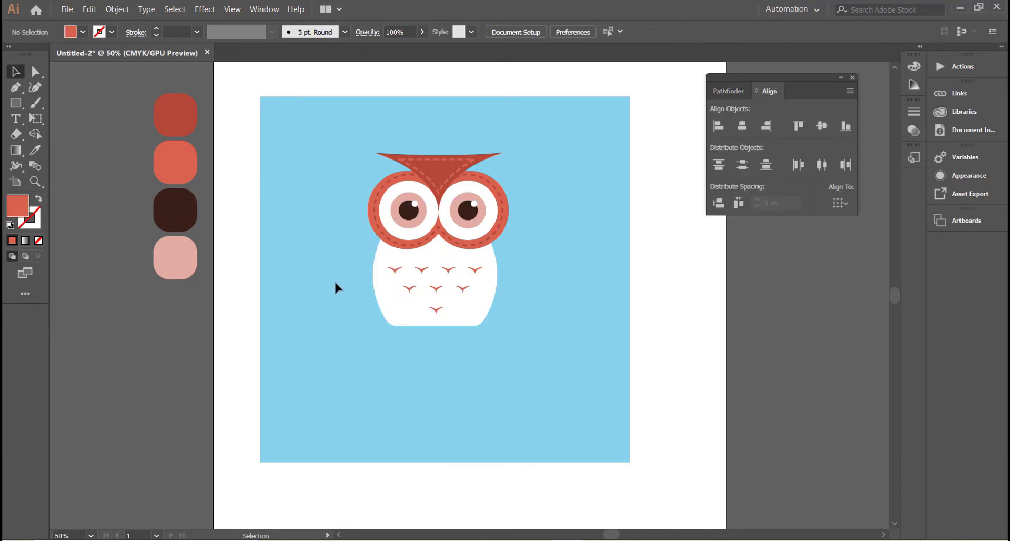
# Group the owl's parts and centre-align them.
pyautogui.moveTo(335, 287); pyautogui.dragTo(475, 312)
pyautogui.rightClick(475, 311)
pyautogui.click(500, 383)
pyautogui.moveTo(314, 144); pyautogui.dragTo(470, 270)
pyautogui.rightClick(470, 269)
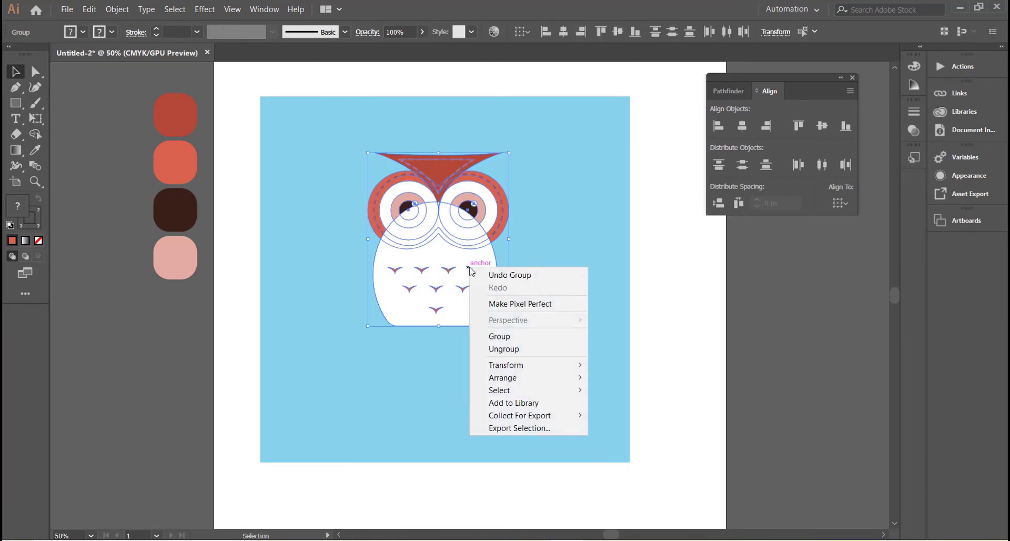
pyautogui.click(742, 126)
pyautogui.click(575, 192)
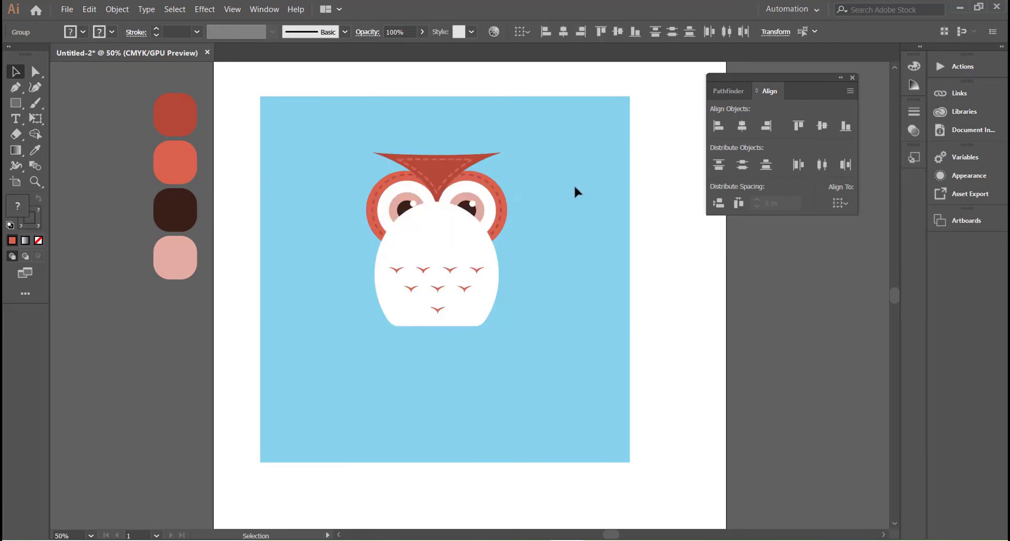
# Bring the owl's head in front of the white body.
pyautogui.click(451, 256)
pyautogui.rightClick(454, 252)
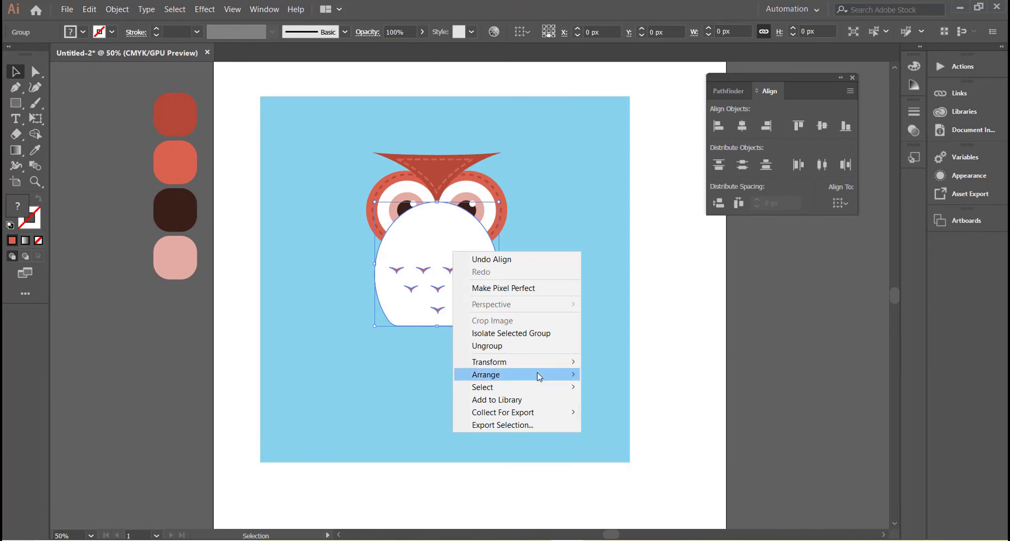
pyautogui.click(616, 374)
pyautogui.click(485, 198)
pyautogui.hotkey('ctrl', 'shift', ']')
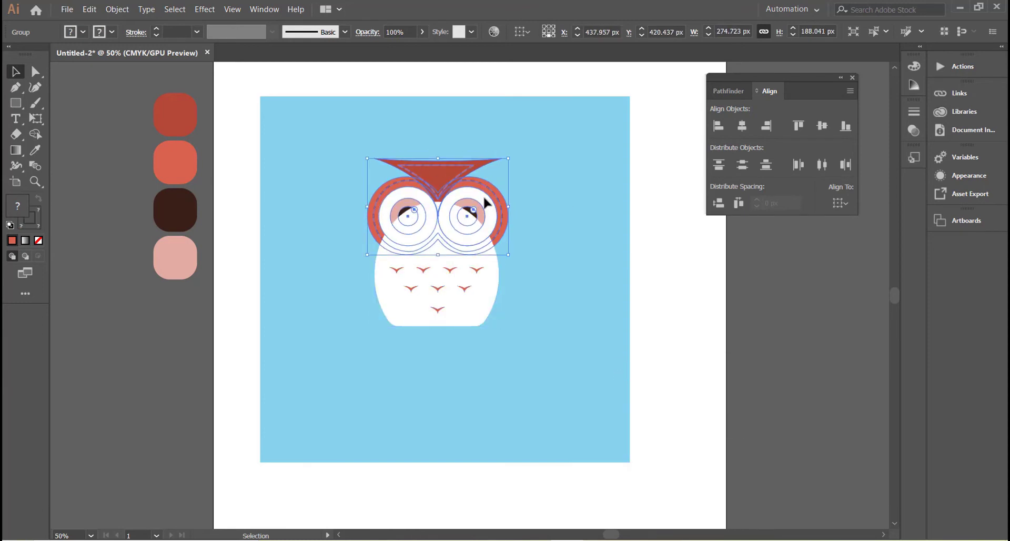
pyautogui.rightClick(485, 199)
pyautogui.click(652, 318)
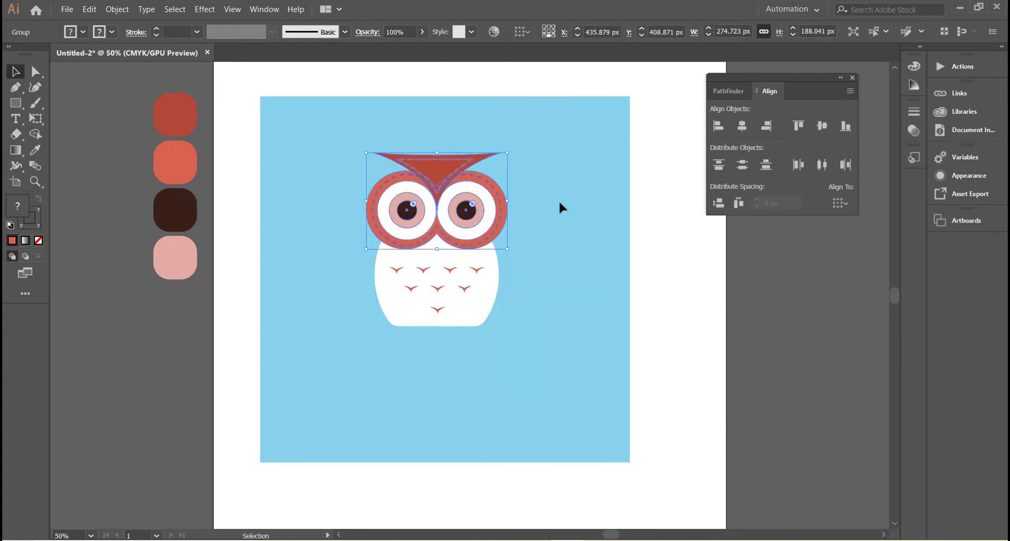
pyautogui.click(560, 205)
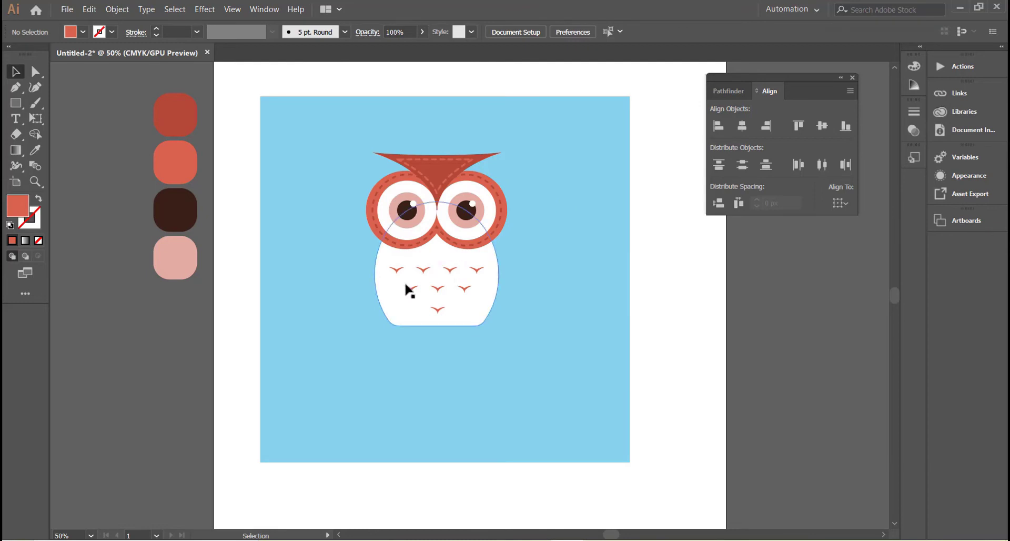
# Nudge the body down and pen-draw a closed curved wing on the owl's left side.
pyautogui.moveTo(400, 293); pyautogui.dragTo(399, 303)
pyautogui.press('p')
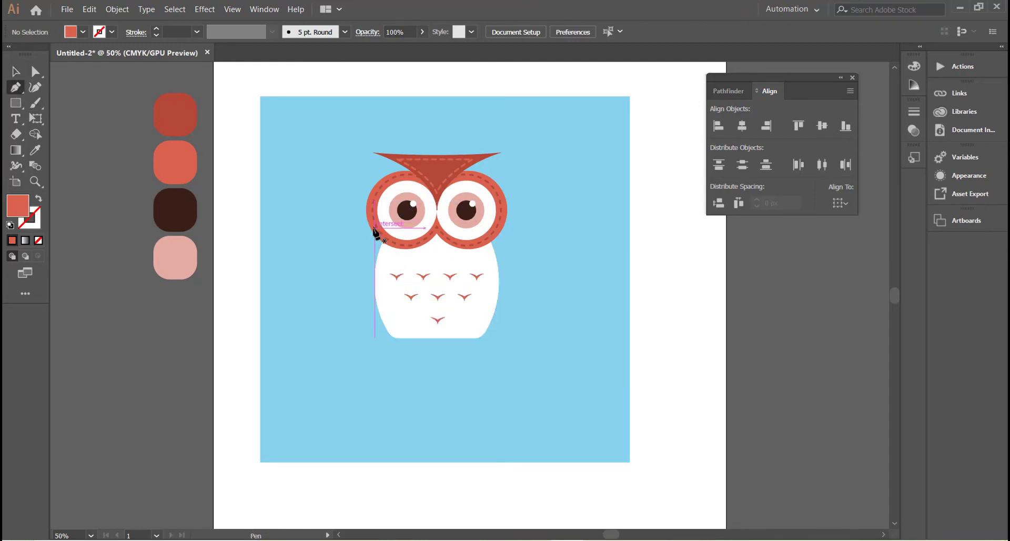
pyautogui.click(373, 230)
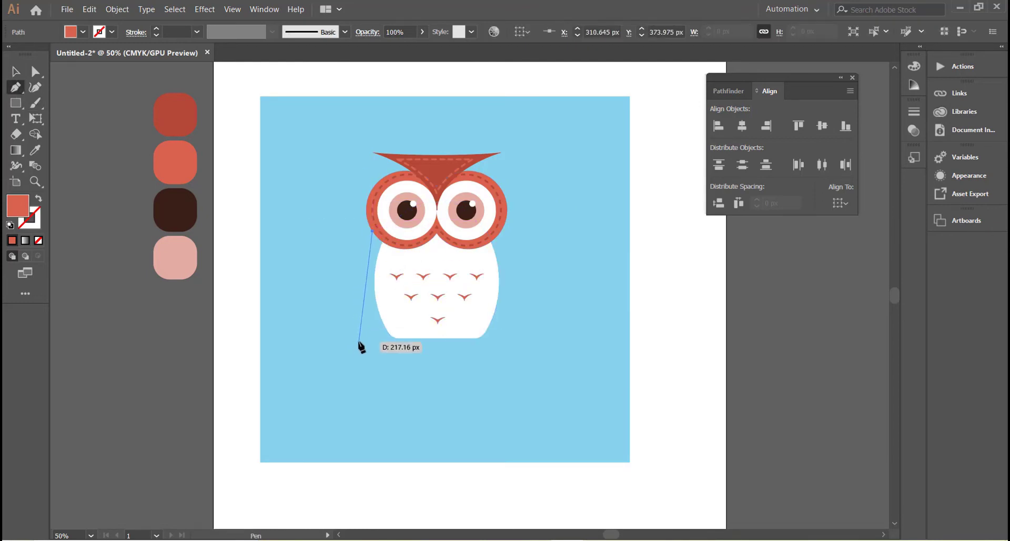
pyautogui.moveTo(356, 341)
pyautogui.mouseDown()
pyautogui.moveTo(376, 390)
pyautogui.moveTo(366, 400)
pyautogui.mouseUp()
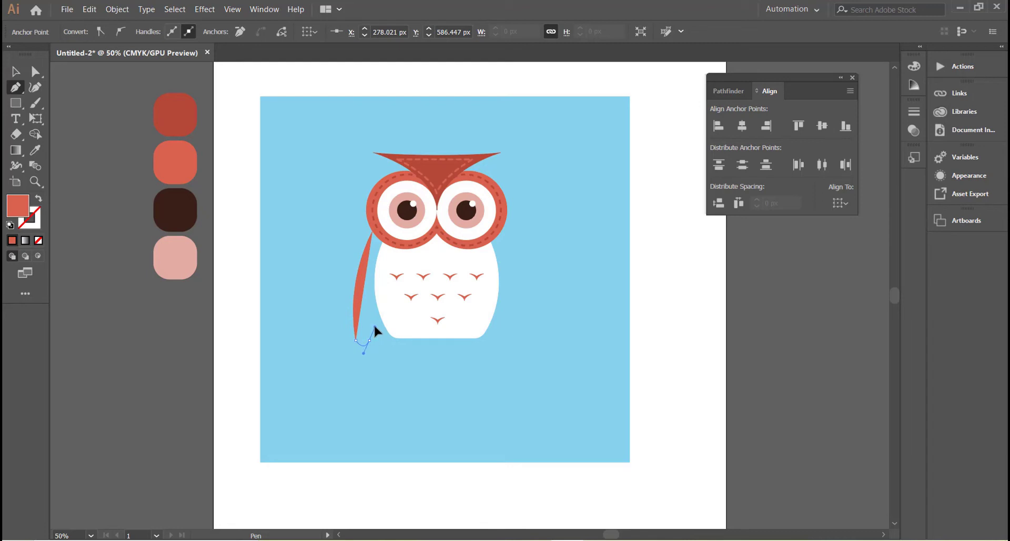
pyautogui.moveTo(374, 325); pyautogui.dragTo(368, 340)
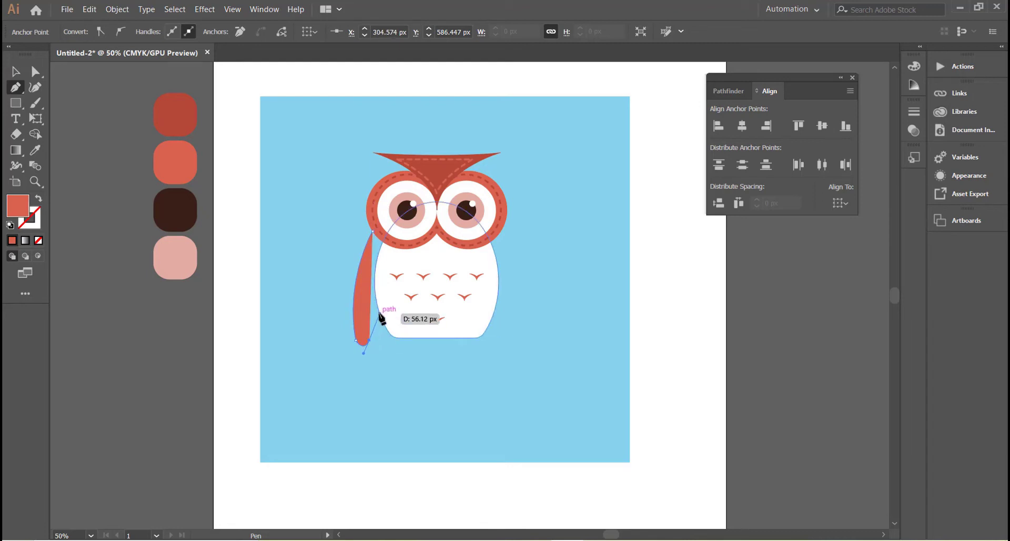
pyautogui.moveTo(379, 314); pyautogui.dragTo(382, 301)
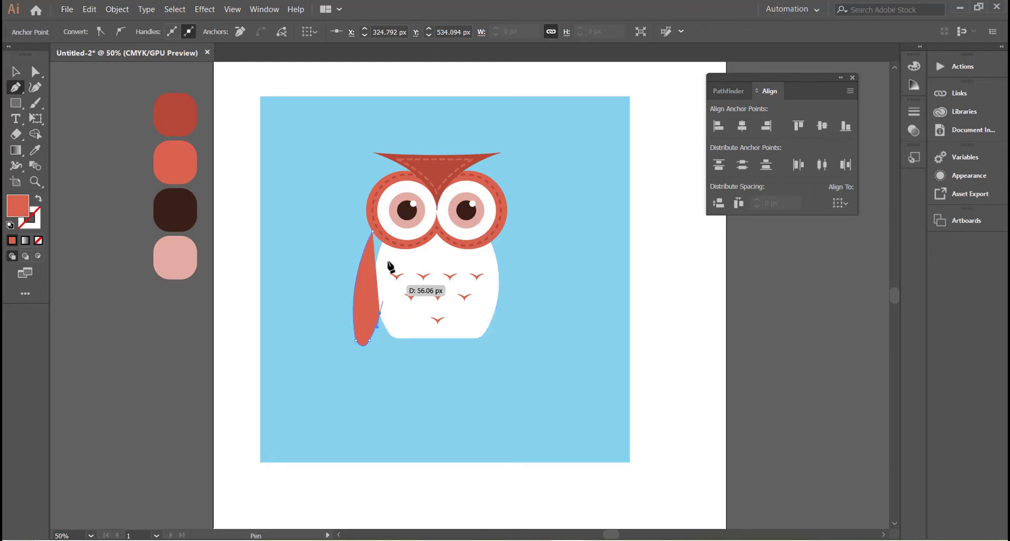
pyautogui.click(390, 245)
pyautogui.click(372, 231)
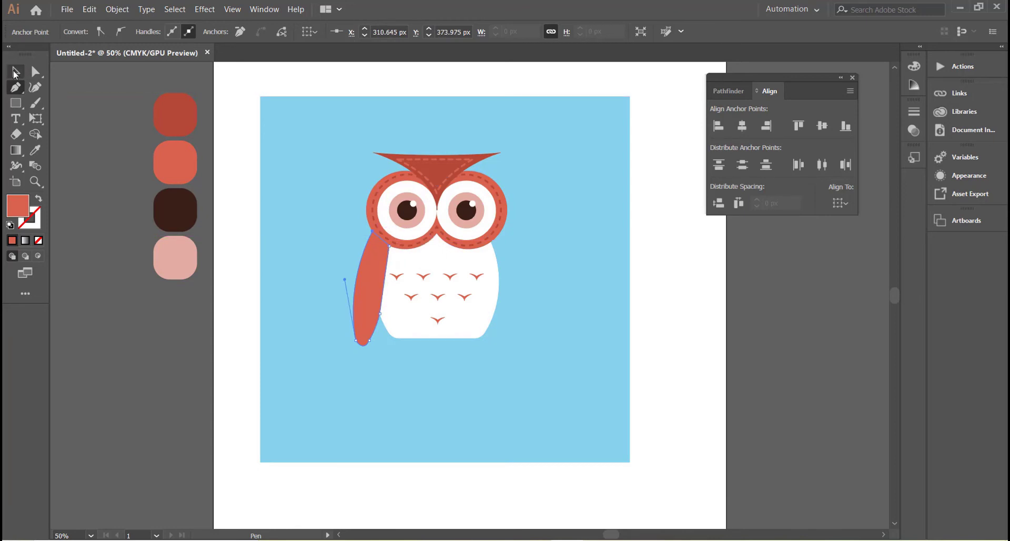
# Move the wing backward in the stacking order so it sits behind the white body.
pyautogui.click(15, 71)
pyautogui.rightClick(282, 209)
pyautogui.click(476, 423)
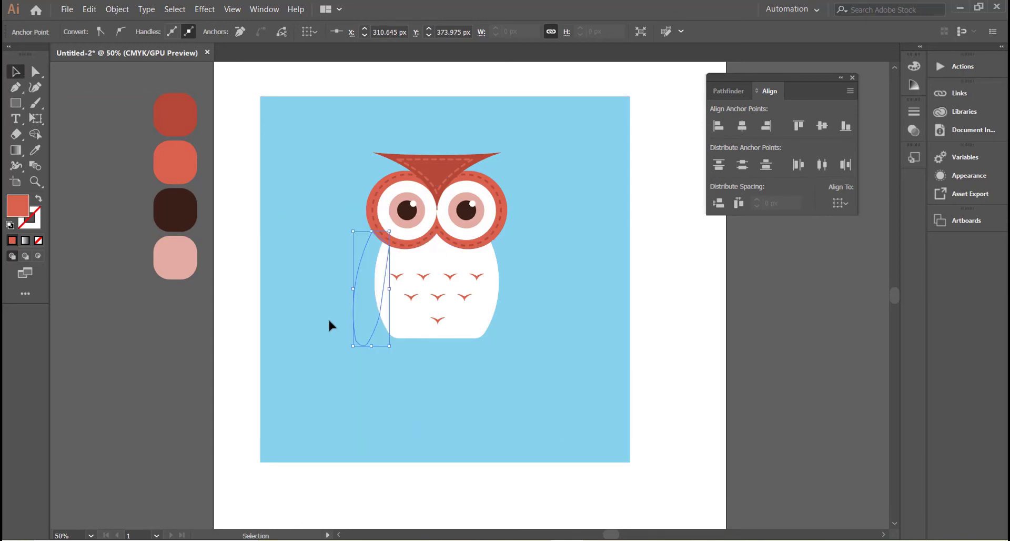
pyautogui.rightClick(330, 325)
pyautogui.press('Escape')
pyautogui.hotkey('ctrl', 'z')
pyautogui.rightClick(328, 318)
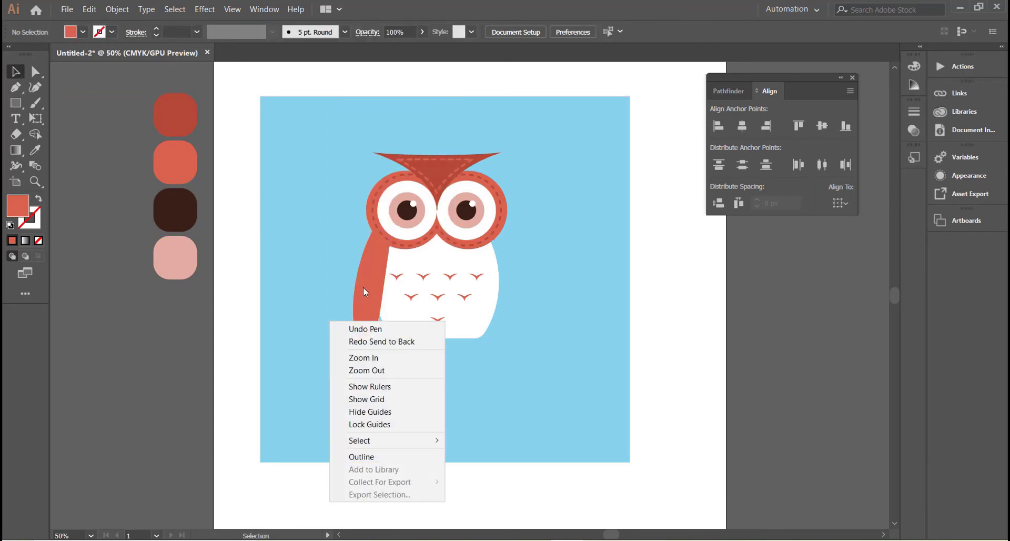
pyautogui.rightClick(363, 287)
pyautogui.click(532, 504)
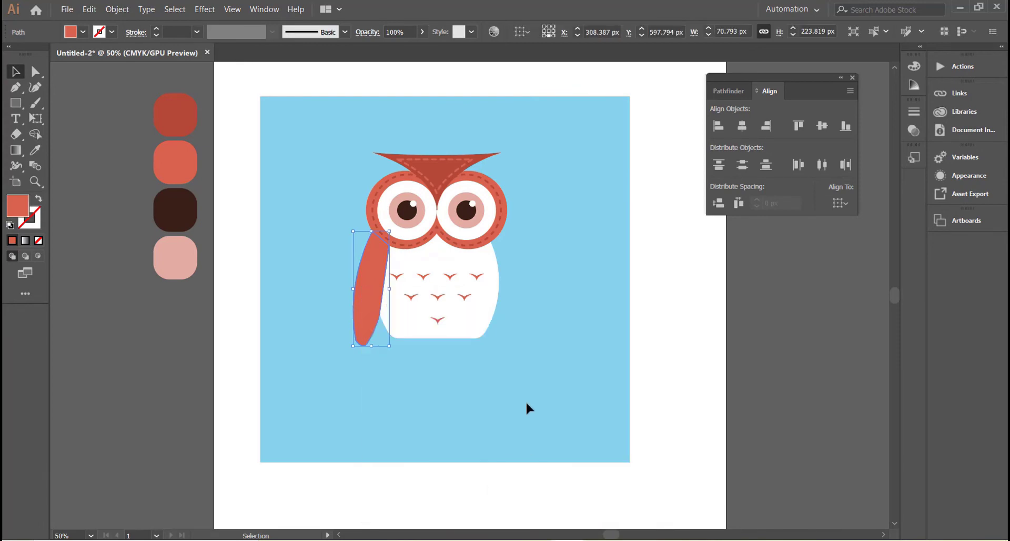
pyautogui.click(421, 338)
pyautogui.rightClick(473, 251)
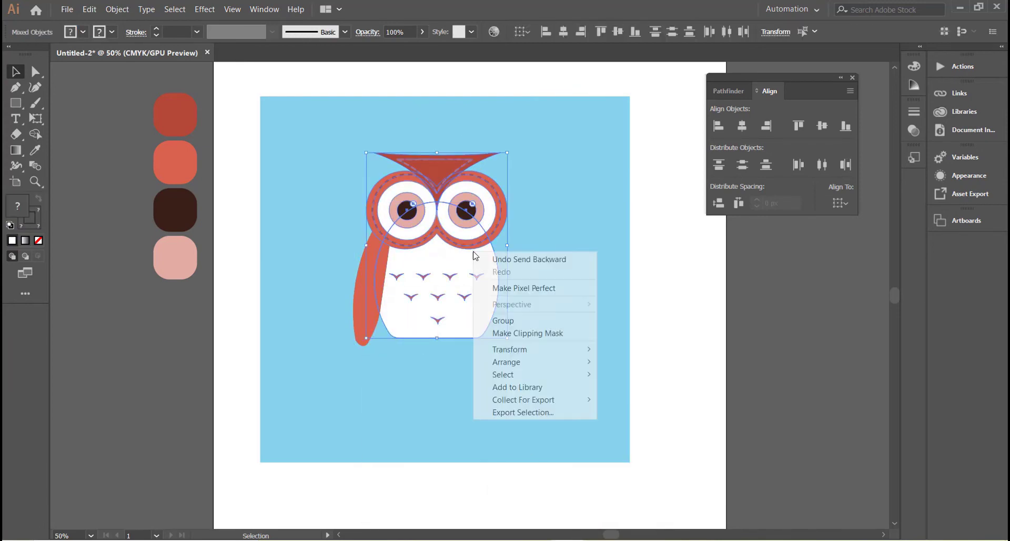
pyautogui.click(632, 361)
pyautogui.click(571, 234)
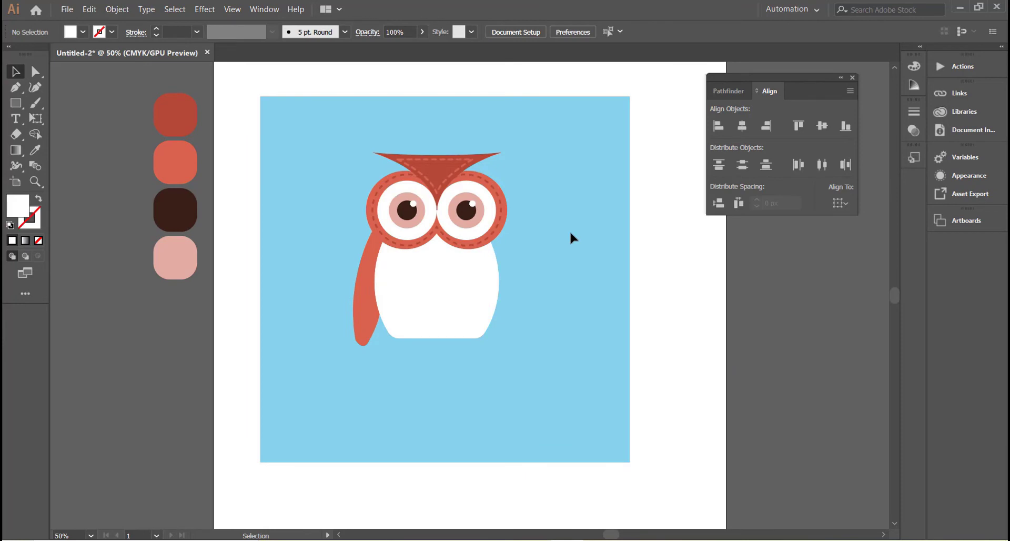
# Smooth the wing's inner edge with the Smooth Tool.
pyautogui.click(357, 331)
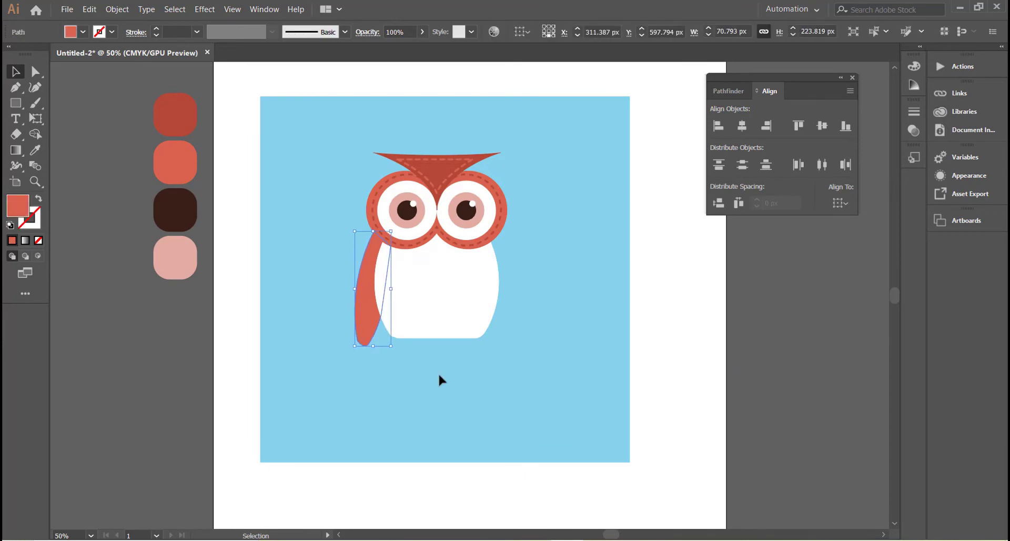
pyautogui.click(438, 372)
pyautogui.click(371, 334)
pyautogui.click(35, 102)
pyautogui.click(89, 153)
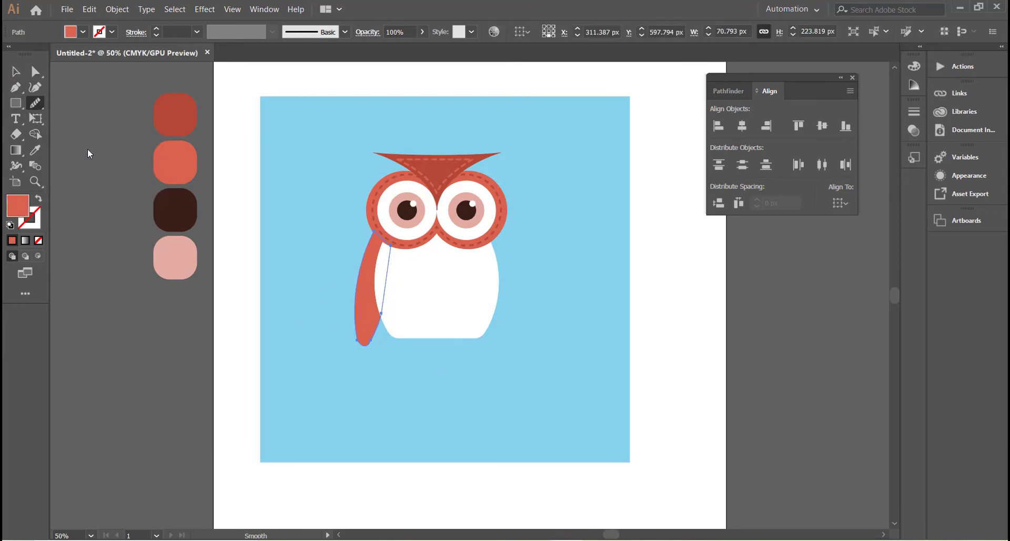
pyautogui.moveTo(356, 337); pyautogui.dragTo(403, 338)
pyautogui.press('v')
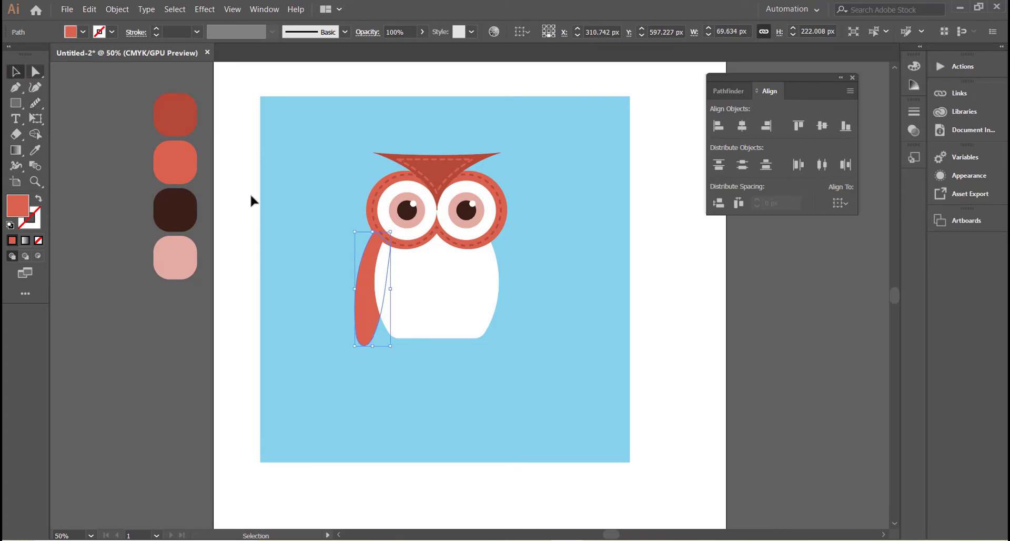
pyautogui.click(273, 216)
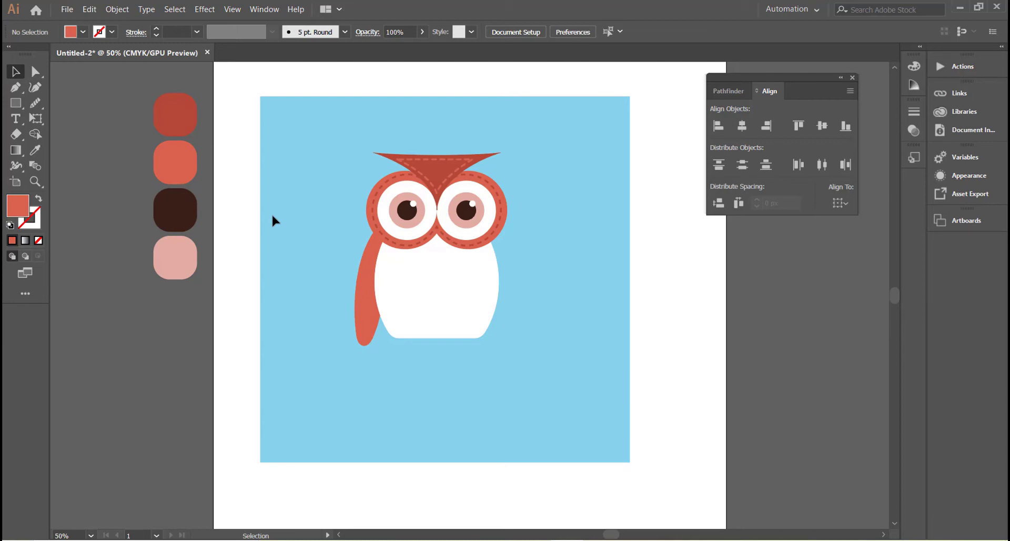
pyautogui.click(15, 90)
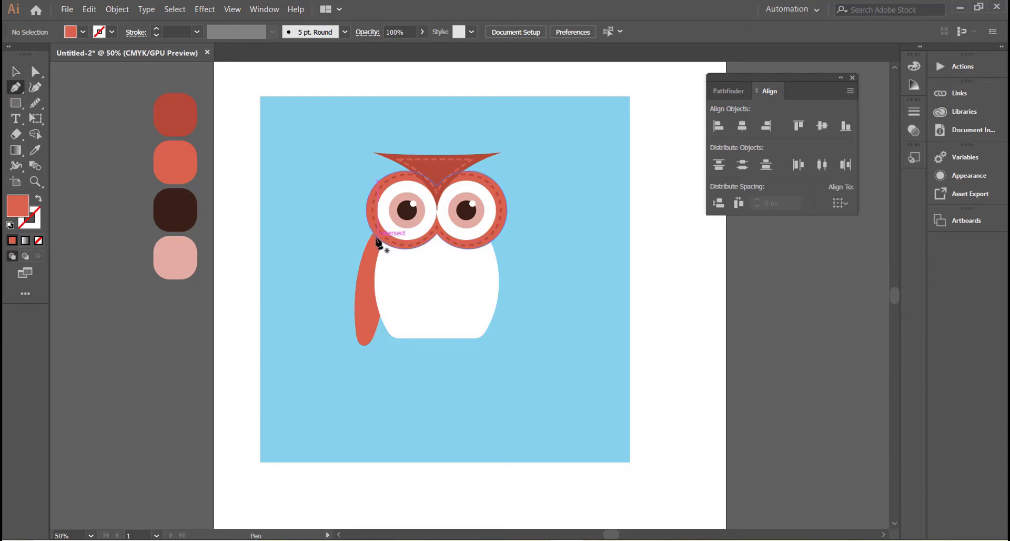
# Draw a closed curved path down the inner edge of the owl's wing.
pyautogui.click(374, 236)
pyautogui.moveTo(364, 346); pyautogui.dragTo(365, 374)
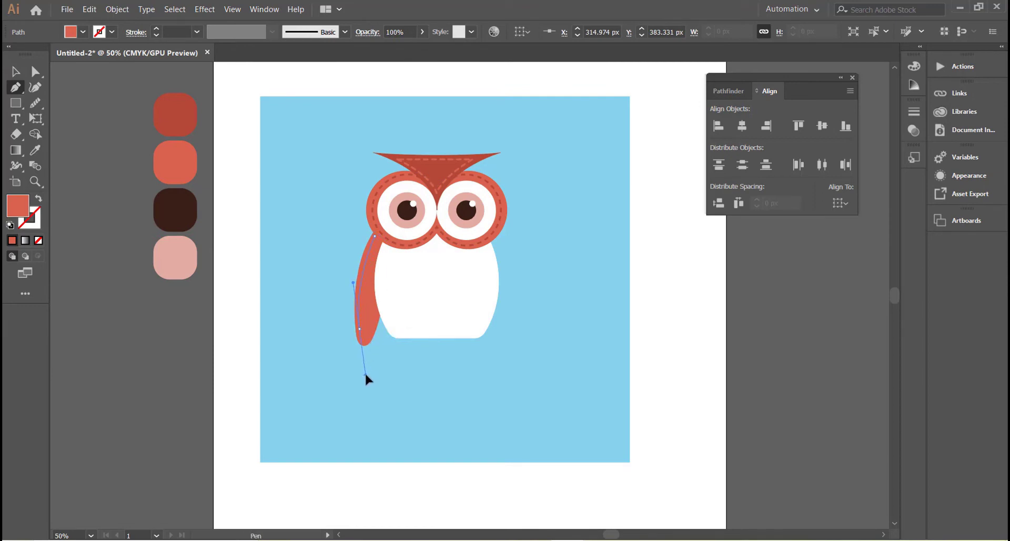
pyautogui.click(360, 330)
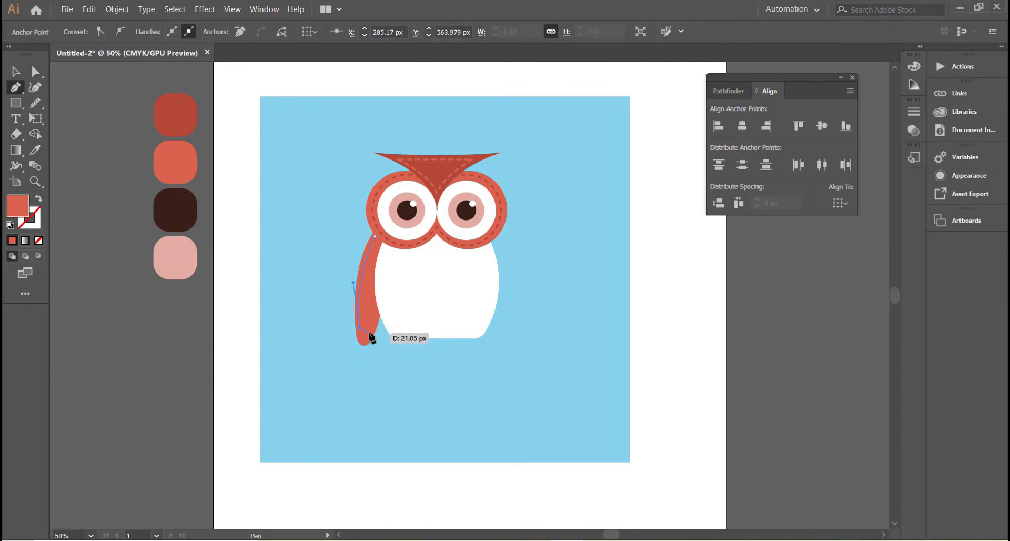
pyautogui.moveTo(370, 334); pyautogui.dragTo(386, 245)
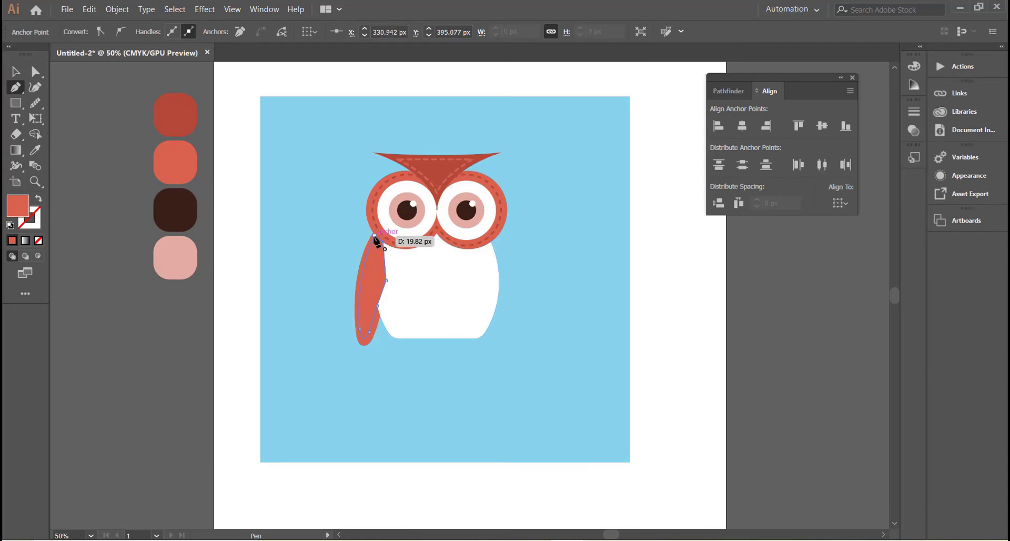
pyautogui.click(374, 236)
pyautogui.click(15, 72)
# Make the path a dark-red 3 pt dashed stroke.
pyautogui.click(39, 150)
pyautogui.click(174, 116)
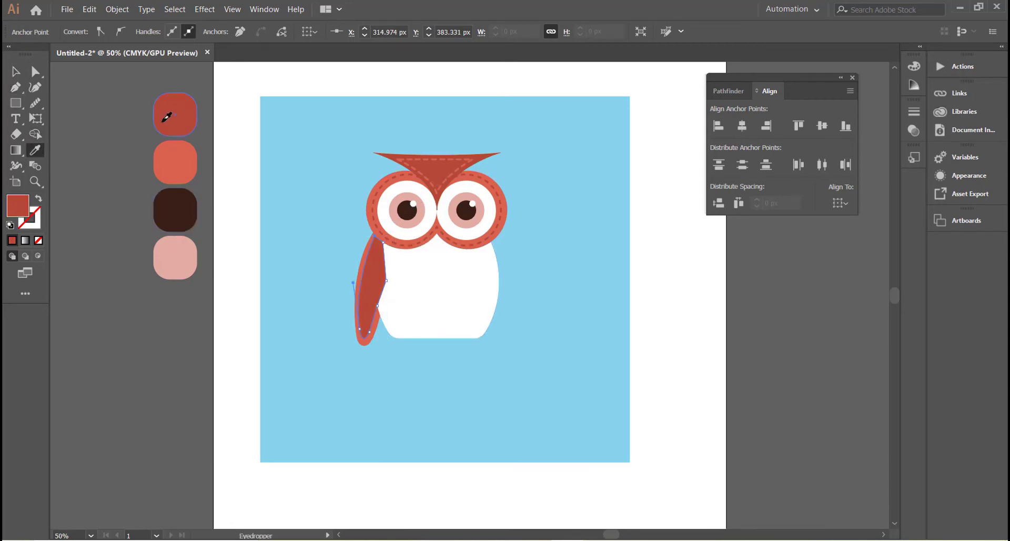
pyautogui.click(16, 72)
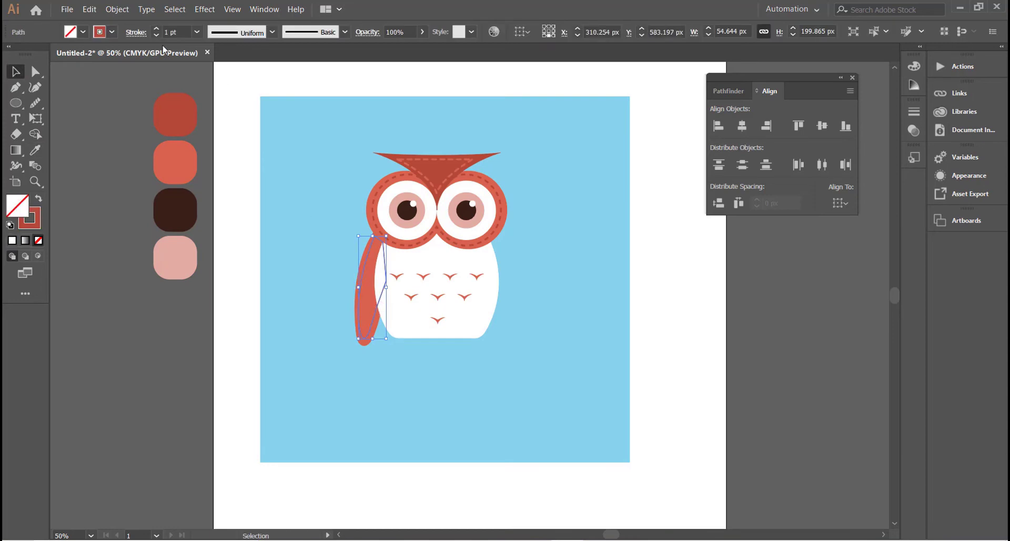
pyautogui.click(135, 32)
pyautogui.write('3')
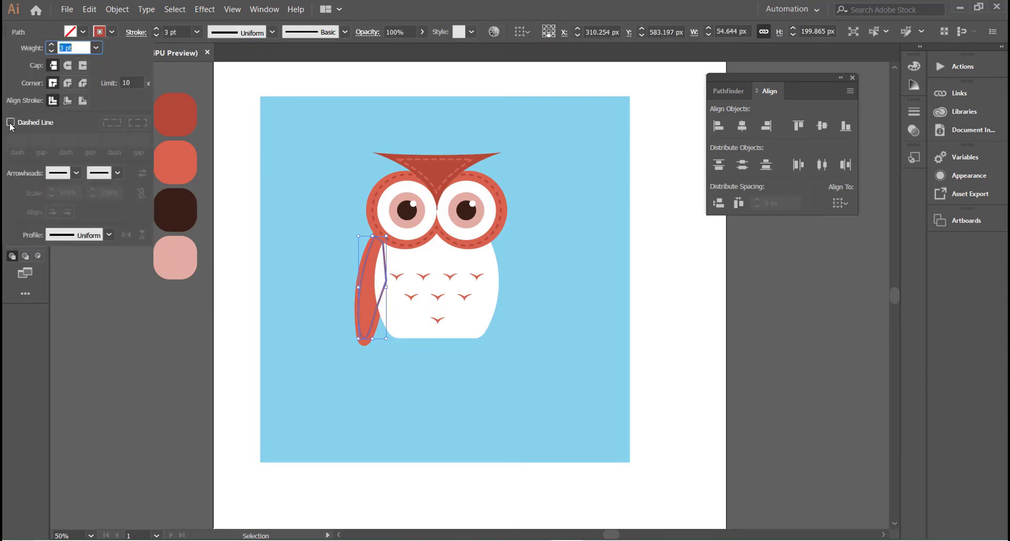
pyautogui.click(11, 122)
pyautogui.click(311, 249)
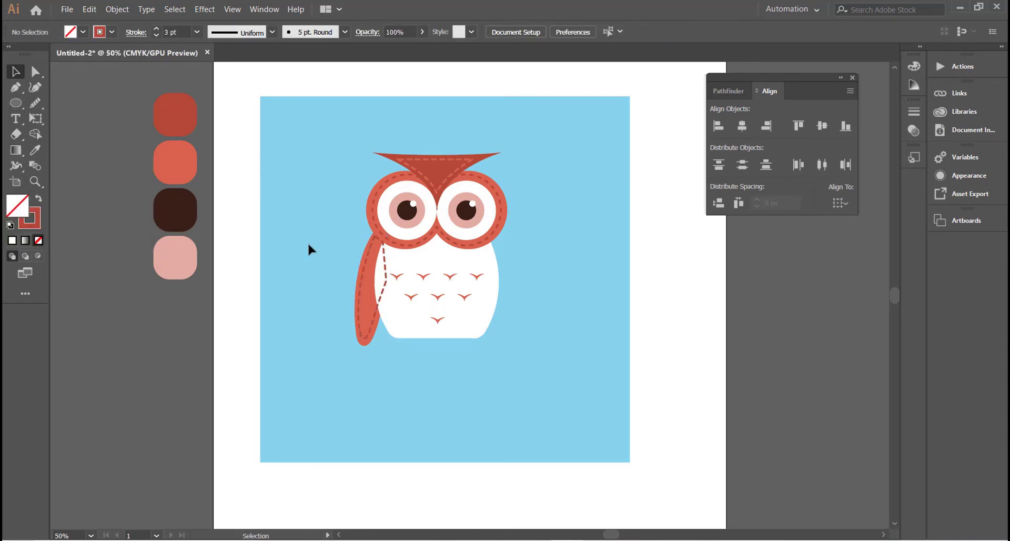
# Group the wing with its stitch line and send the group behind the body.
pyautogui.moveTo(319, 259); pyautogui.dragTo(366, 345)
pyautogui.rightClick(365, 345)
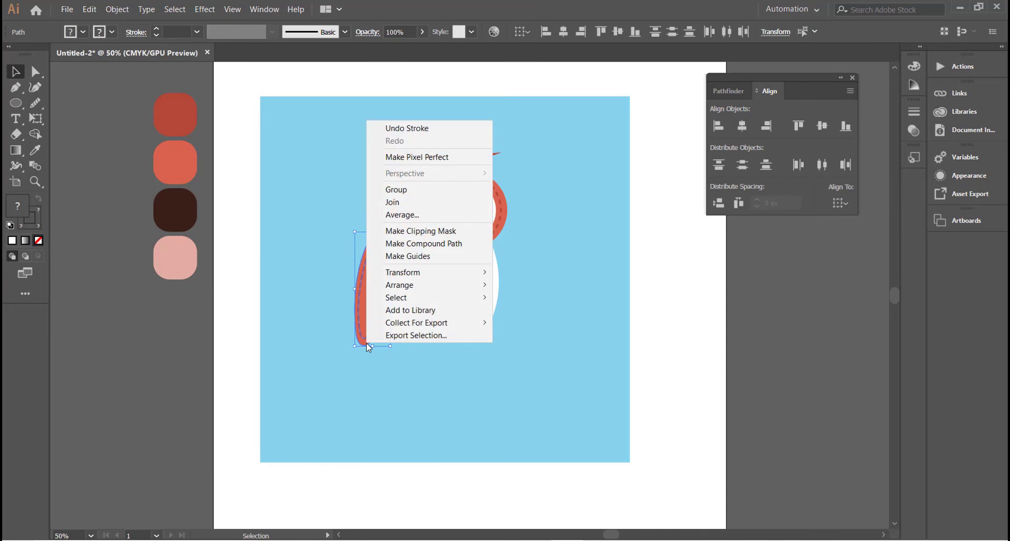
pyautogui.click(416, 189)
pyautogui.rightClick(467, 294)
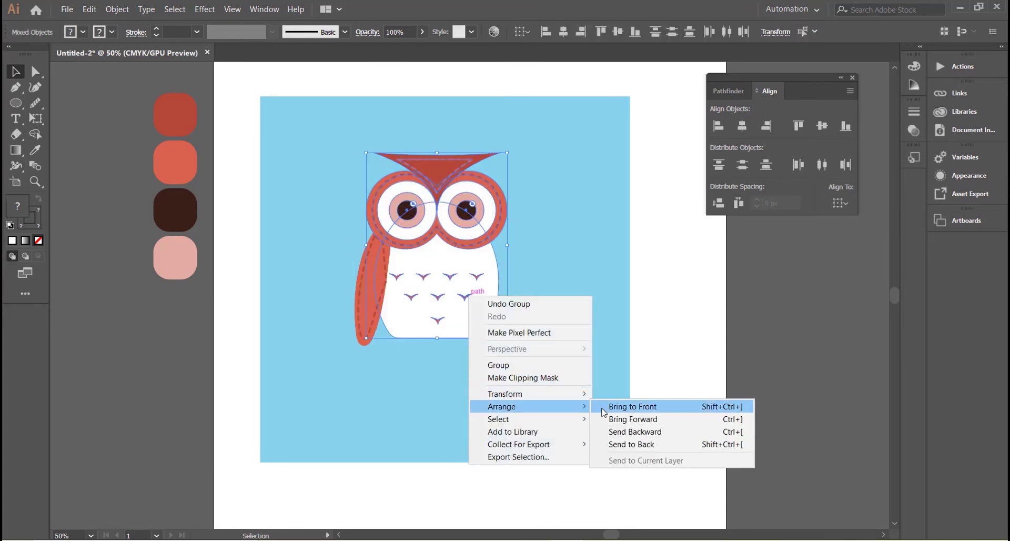
pyautogui.click(642, 432)
# Resize, tilt and nudge the wing group to hug the owl's left side.
pyautogui.click(362, 300)
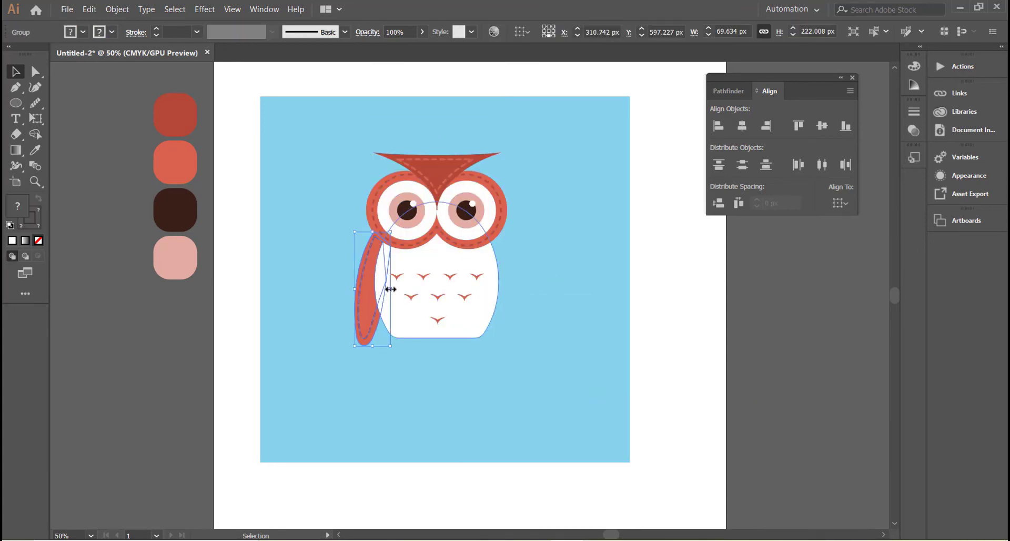
pyautogui.moveTo(392, 288); pyautogui.dragTo(409, 288)
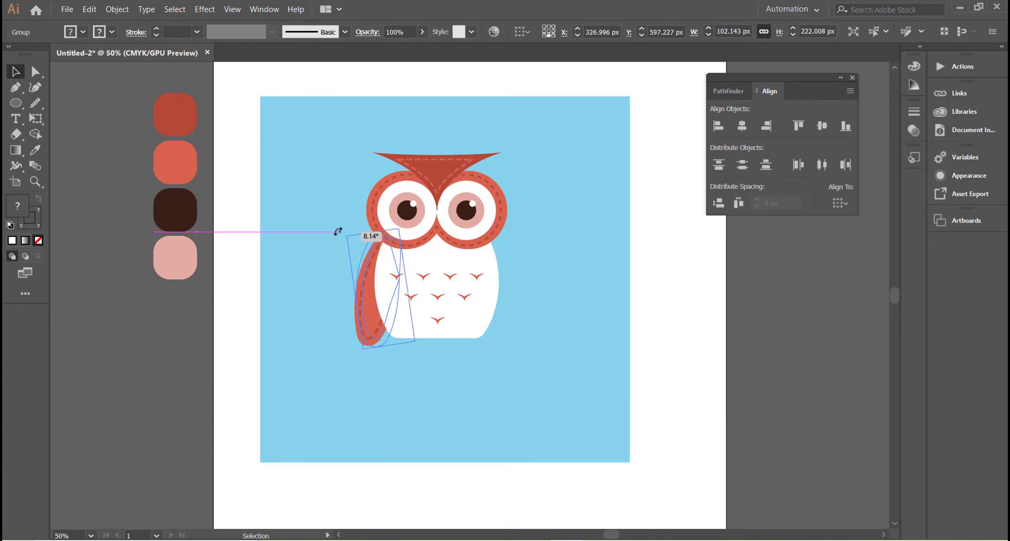
pyautogui.moveTo(351, 228); pyautogui.dragTo(335, 232)
pyautogui.click(478, 392)
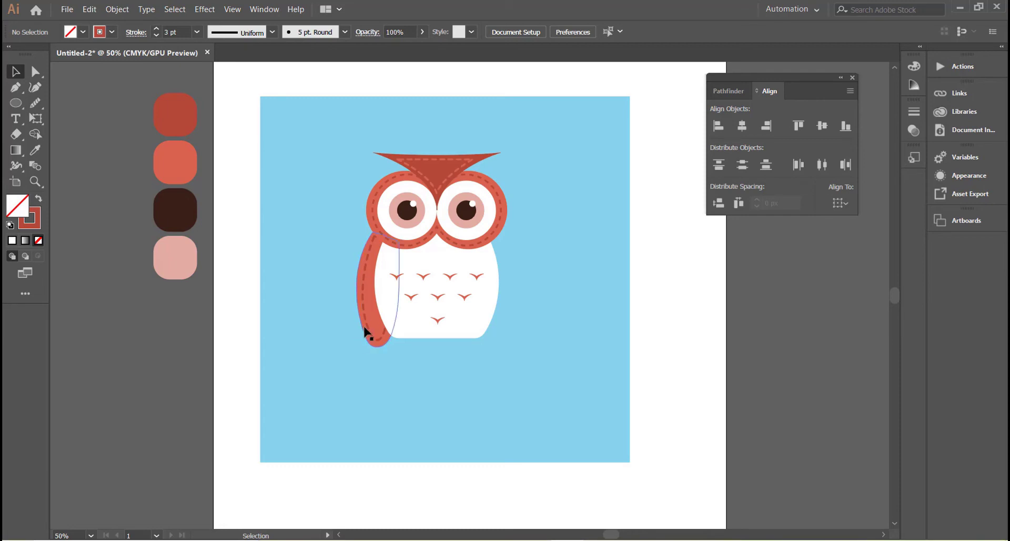
pyautogui.click(399, 289)
pyautogui.moveTo(406, 284); pyautogui.dragTo(397, 286)
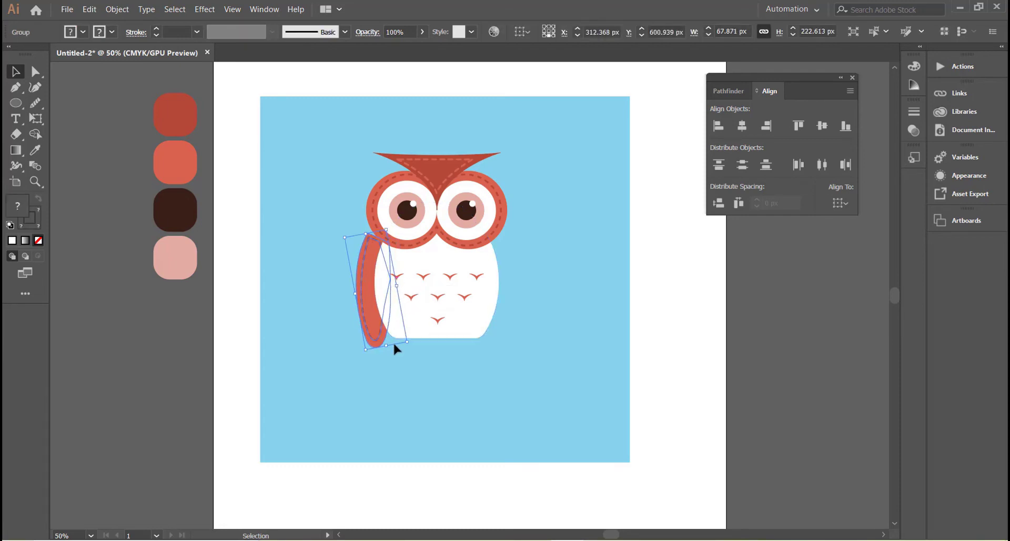
pyautogui.click(431, 400)
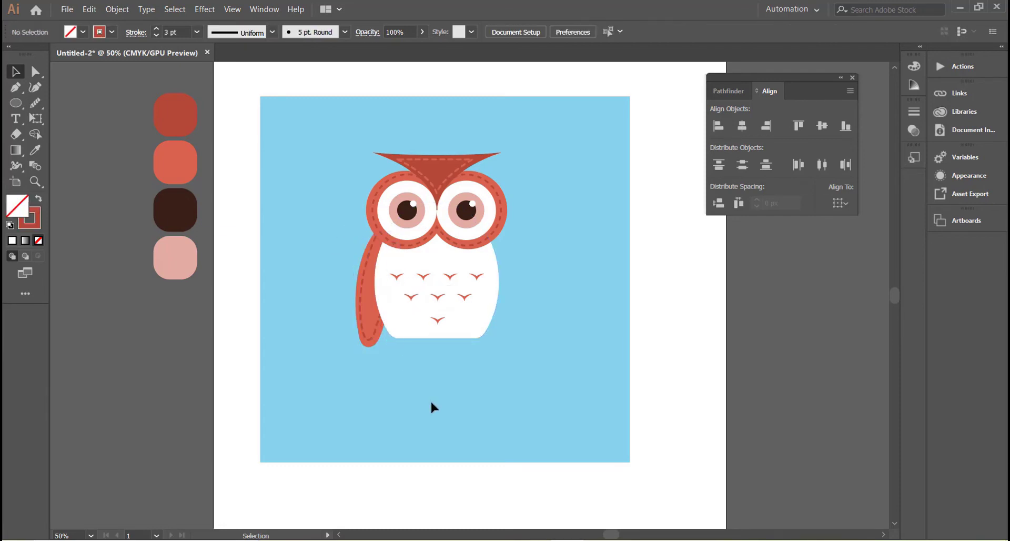
pyautogui.moveTo(369, 347); pyautogui.dragTo(371, 349)
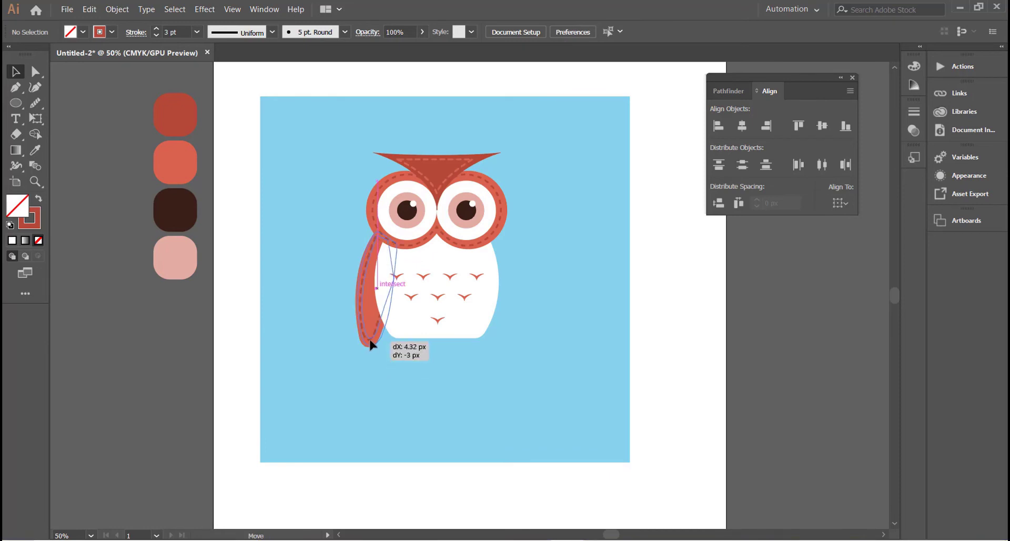
pyautogui.click(469, 408)
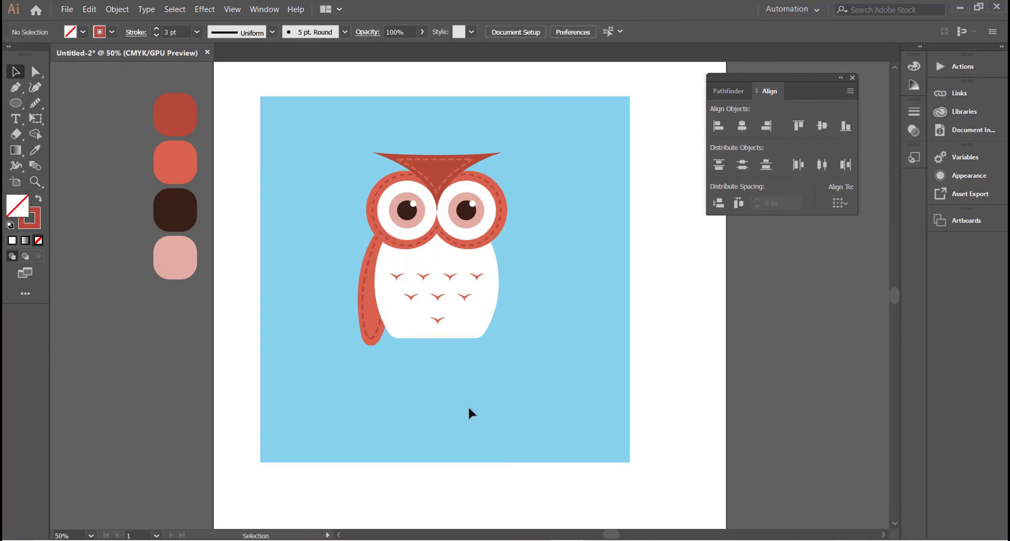
# Reflect a copy of the wing and move it to the owl's right side.
pyautogui.rightClick(378, 329)
pyautogui.click(427, 336)
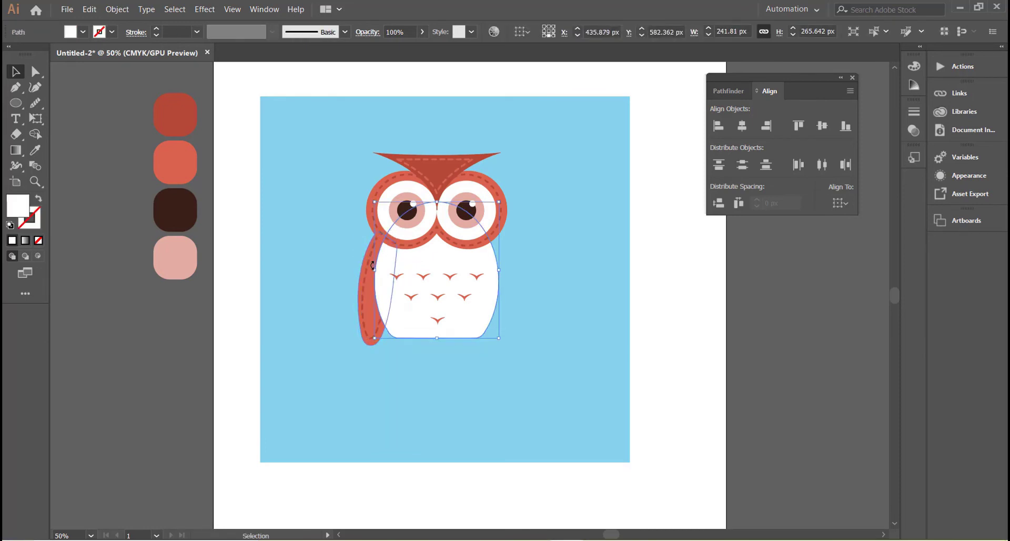
pyautogui.rightClick(366, 272)
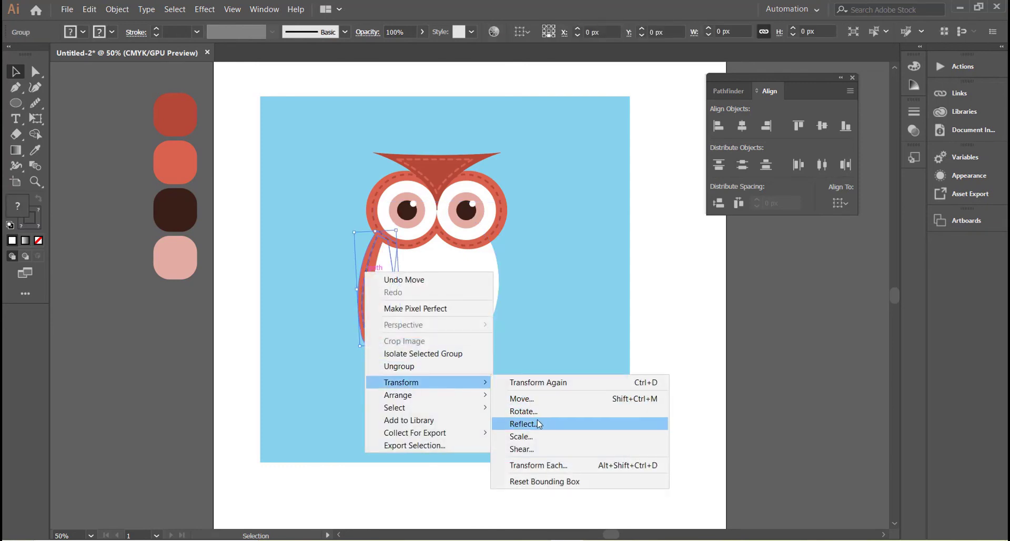
pyautogui.click(533, 421)
pyautogui.click(103, 434)
pyautogui.moveTo(365, 274); pyautogui.dragTo(476, 274)
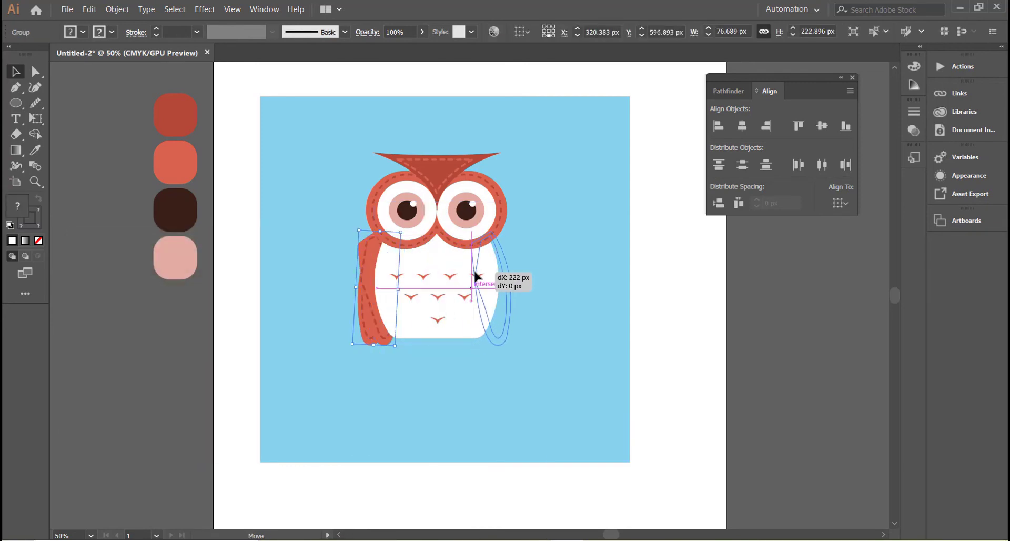
pyautogui.click(582, 278)
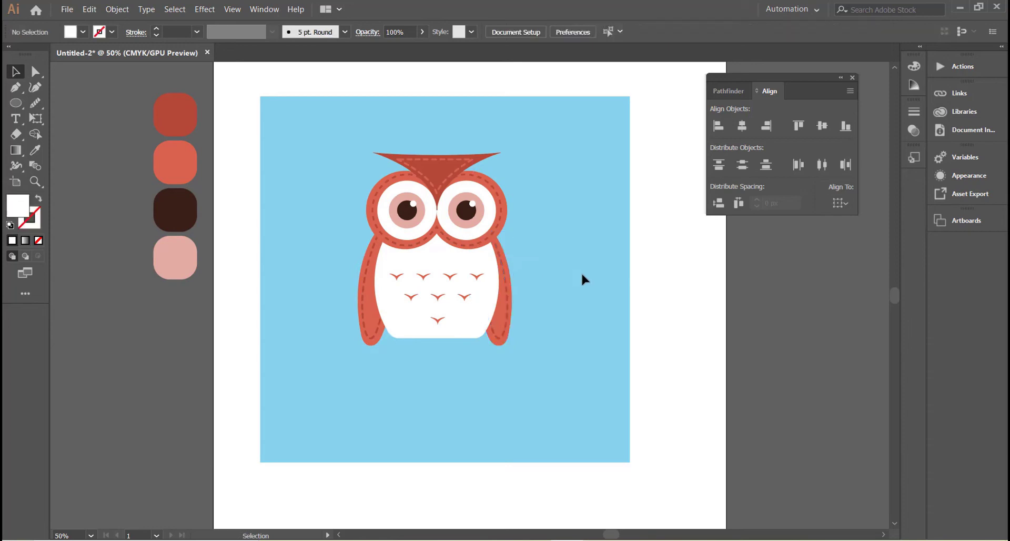
# Group the left and right wings together.
pyautogui.click(512, 312)
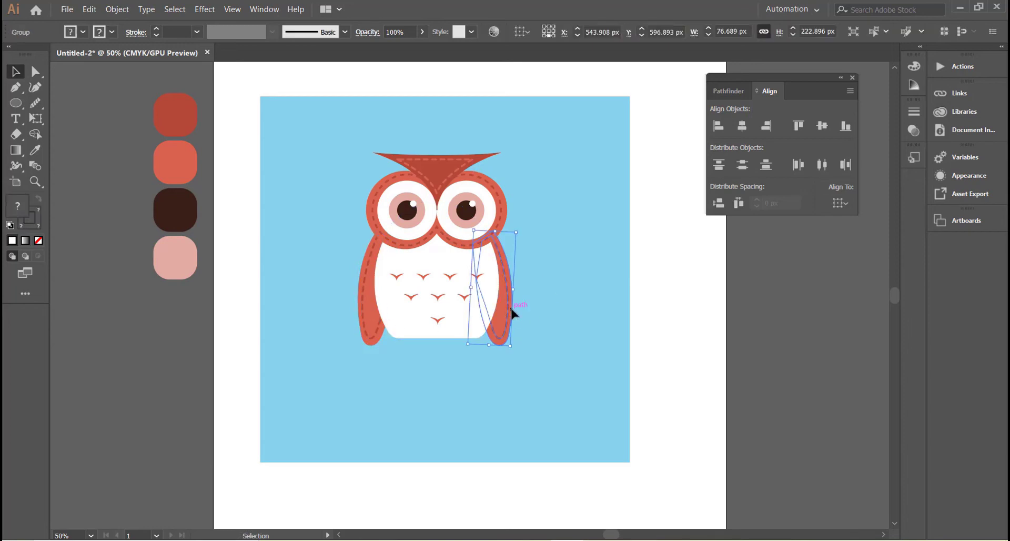
pyautogui.keyDown('shift'); pyautogui.click(365, 313); pyautogui.keyUp('shift')
pyautogui.rightClick(545, 283)
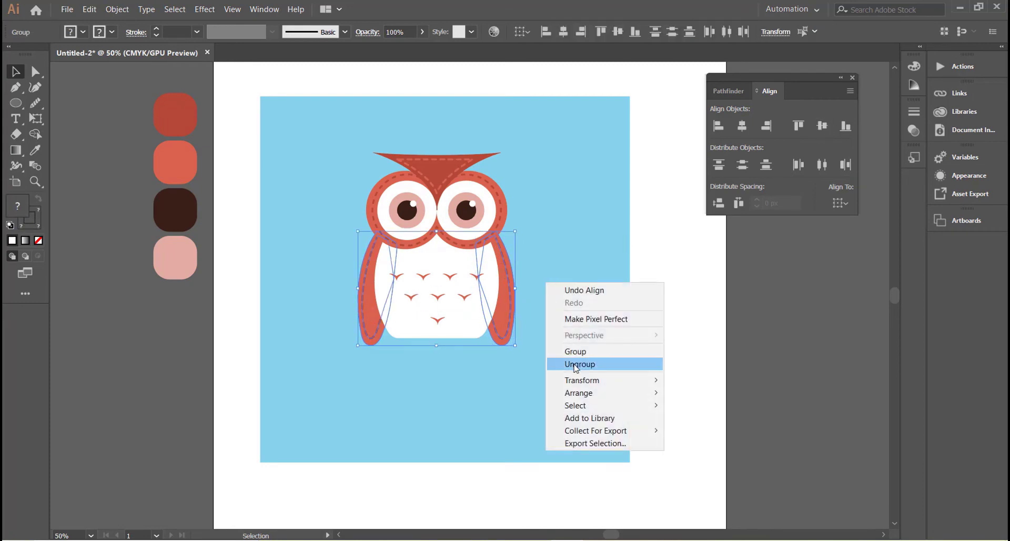
pyautogui.click(574, 351)
pyautogui.click(535, 229)
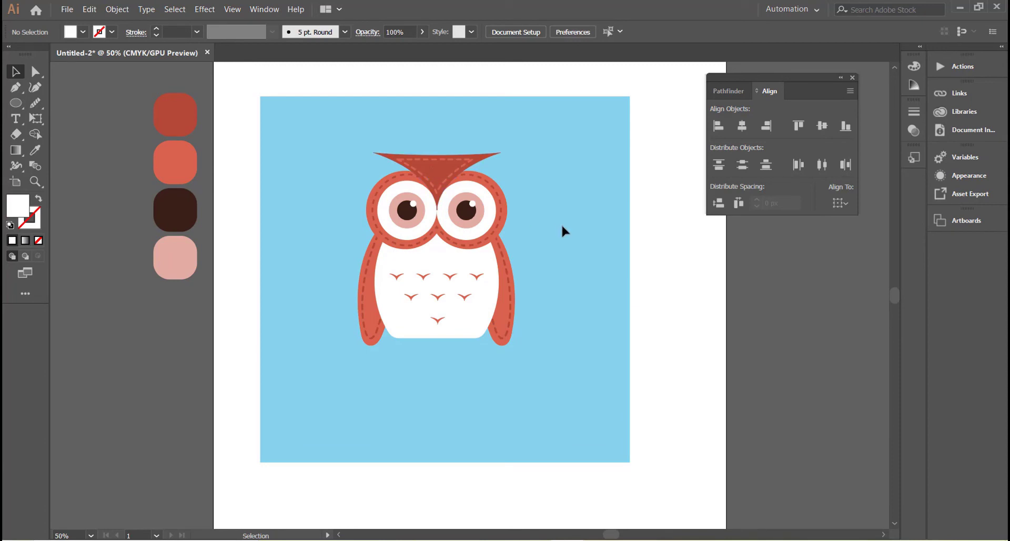
# Draw a small square, rotate it 45° and pull its bottom point down into a kite.
pyautogui.click(16, 105)
pyautogui.moveTo(283, 140); pyautogui.dragTo(321, 177)
pyautogui.press('v')
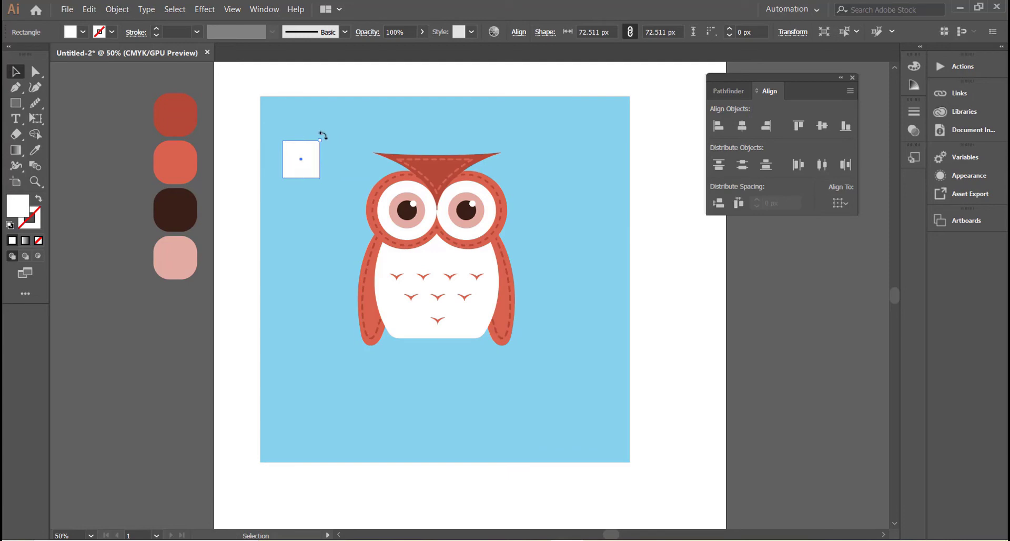
pyautogui.moveTo(323, 136)
pyautogui.mouseDown()
pyautogui.moveTo(334, 158)
pyautogui.moveTo(302, 211)
pyautogui.mouseUp()
pyautogui.click(35, 72)
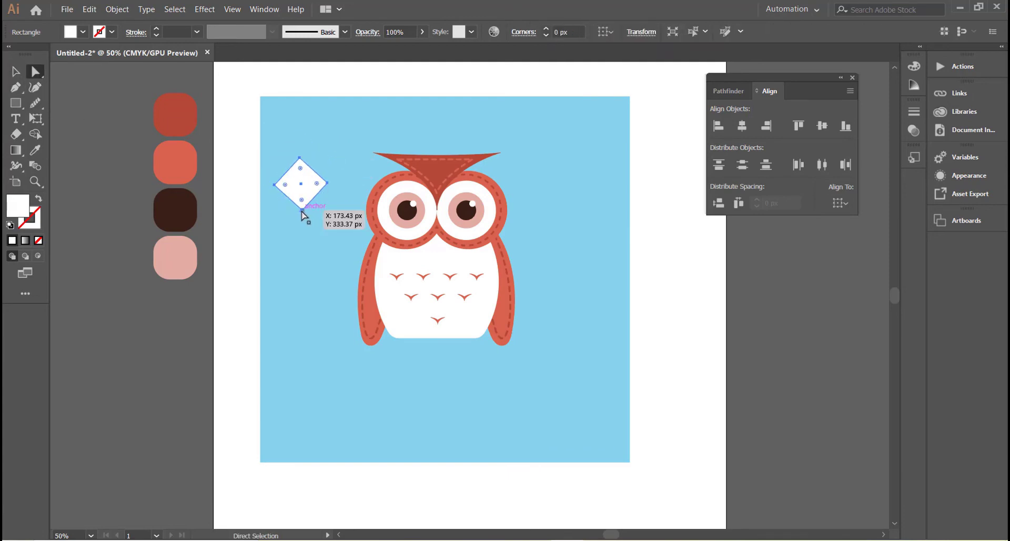
pyautogui.moveTo(301, 210); pyautogui.dragTo(298, 250)
pyautogui.press('v')
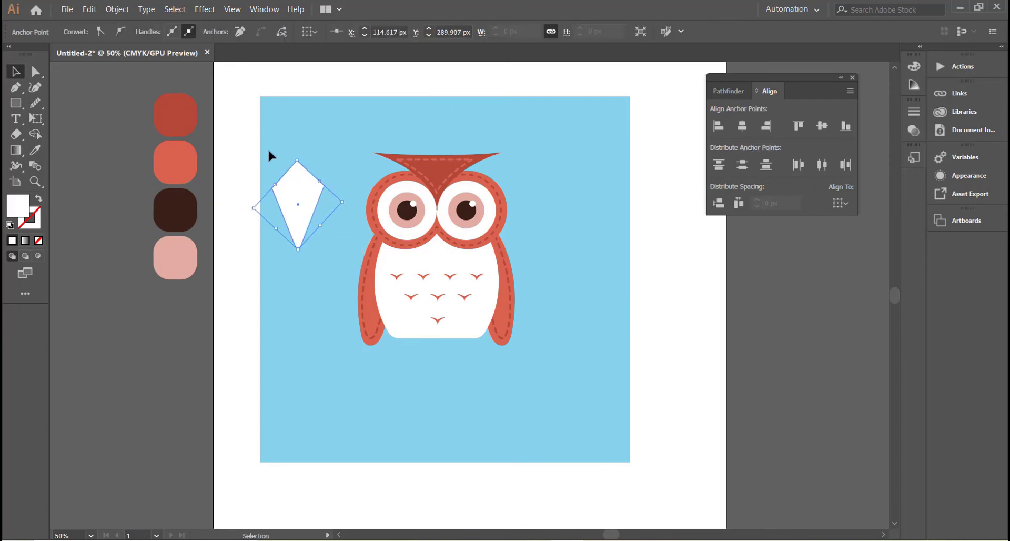
pyautogui.click(269, 172)
# Round the kite's top, fill it dark brown and scale it onto the face as a beak.
pyautogui.click(295, 183)
pyautogui.press('a')
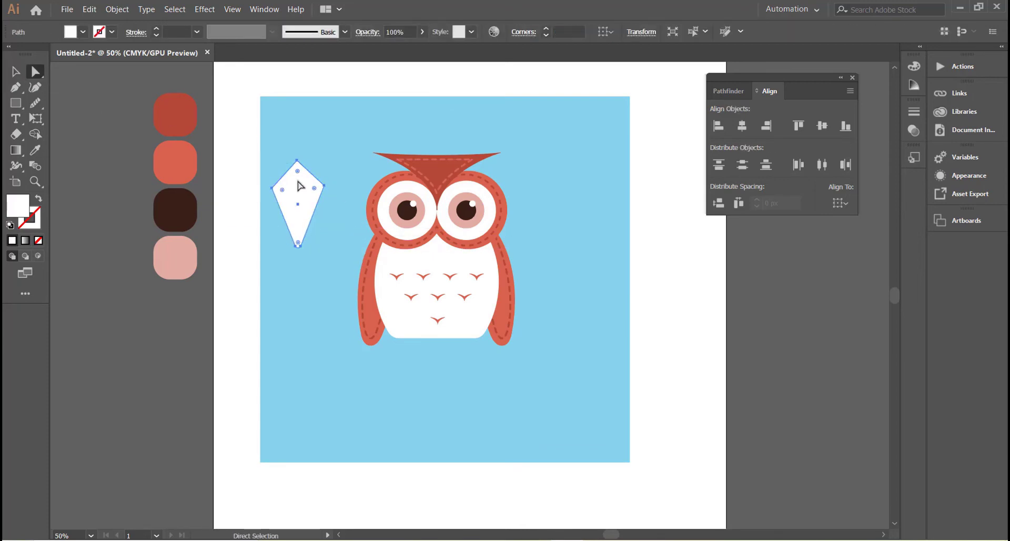
pyautogui.moveTo(343, 199); pyautogui.dragTo(298, 174)
pyautogui.press('v')
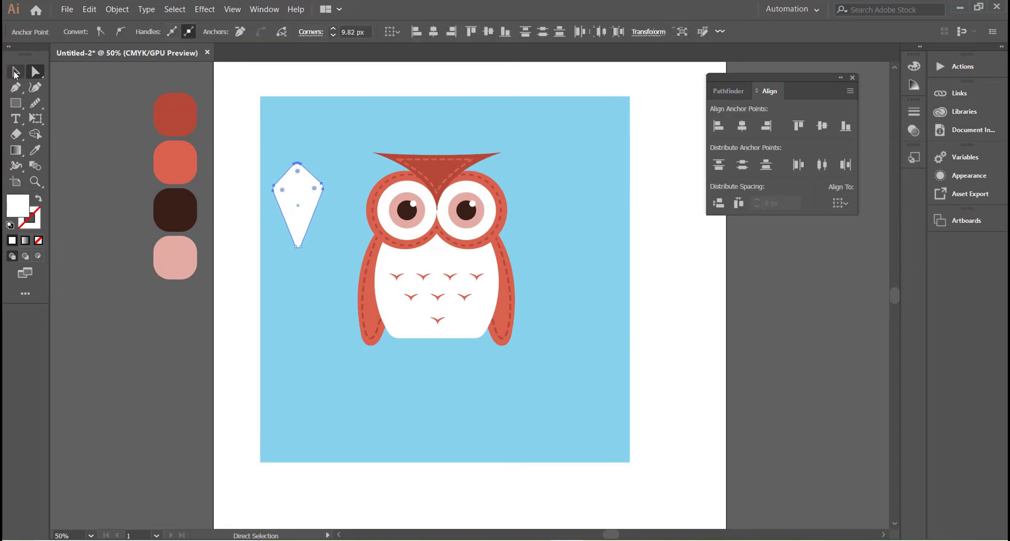
pyautogui.press('i')
pyautogui.click(193, 200)
pyautogui.press('v')
pyautogui.moveTo(297, 246)
pyautogui.mouseDown()
pyautogui.moveTo(297, 219)
pyautogui.moveTo(437, 226)
pyautogui.mouseUp()
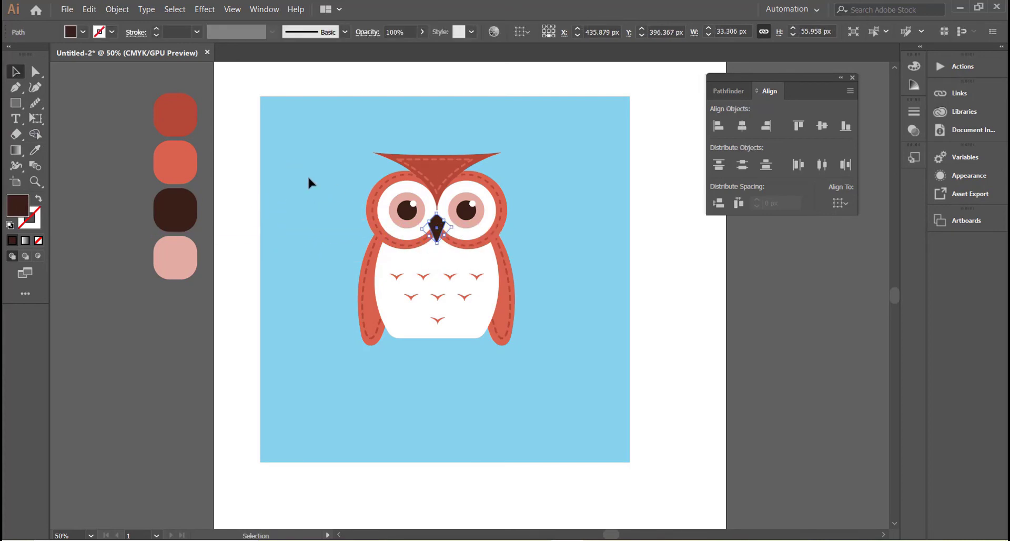
pyautogui.click(307, 175)
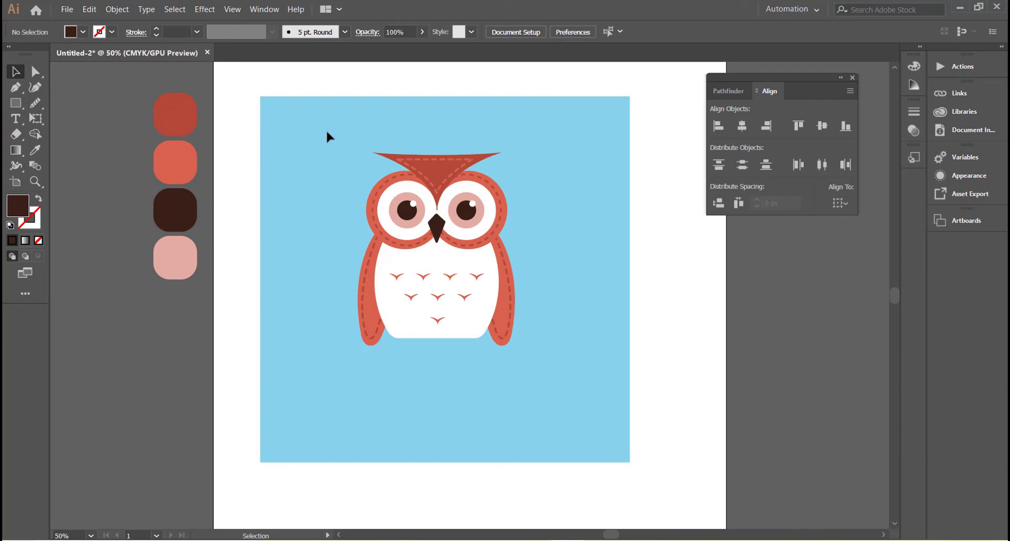
# Nudge the owl's brow slightly downward.
pyautogui.click(443, 176)
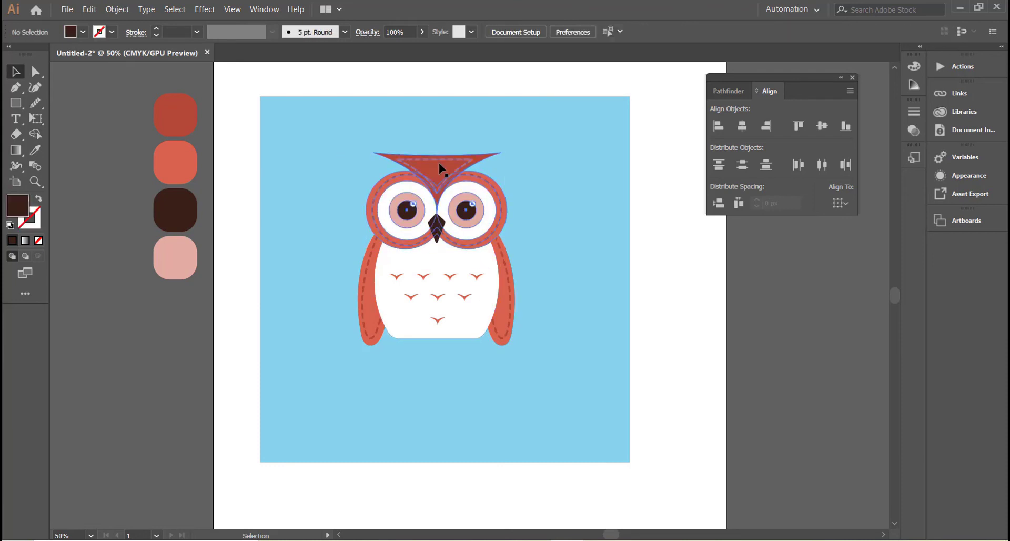
pyautogui.doubleClick(440, 167)
pyautogui.doubleClick(255, 144)
pyautogui.rightClick(436, 168)
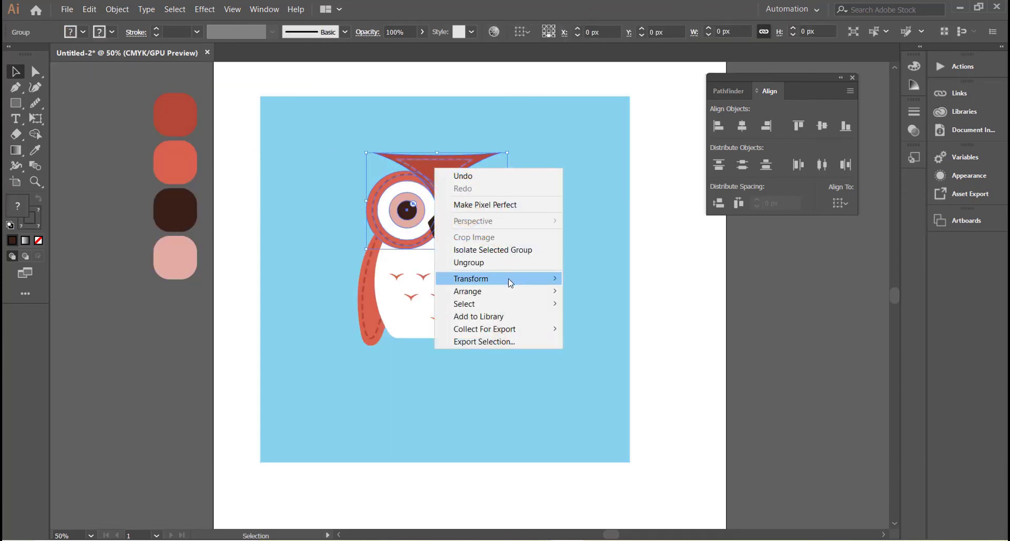
pyautogui.click(583, 220)
pyautogui.moveTo(445, 179); pyautogui.dragTo(446, 182)
pyautogui.click(559, 170)
# Group the owl with its chest chevrons.
pyautogui.click(492, 210)
pyautogui.rightClick(452, 208)
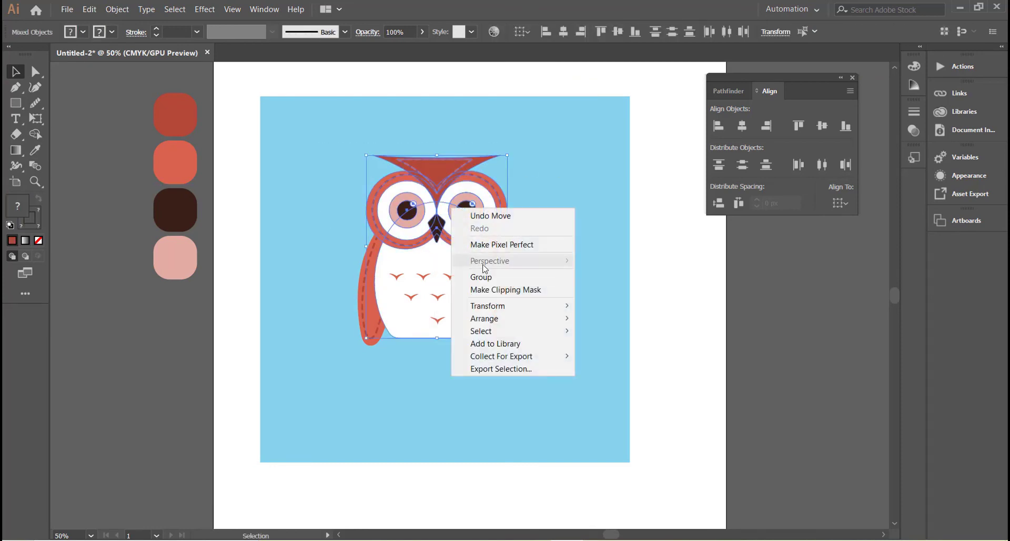
pyautogui.click(513, 276)
pyautogui.keyDown('shift'); pyautogui.click(469, 298); pyautogui.keyUp('shift')
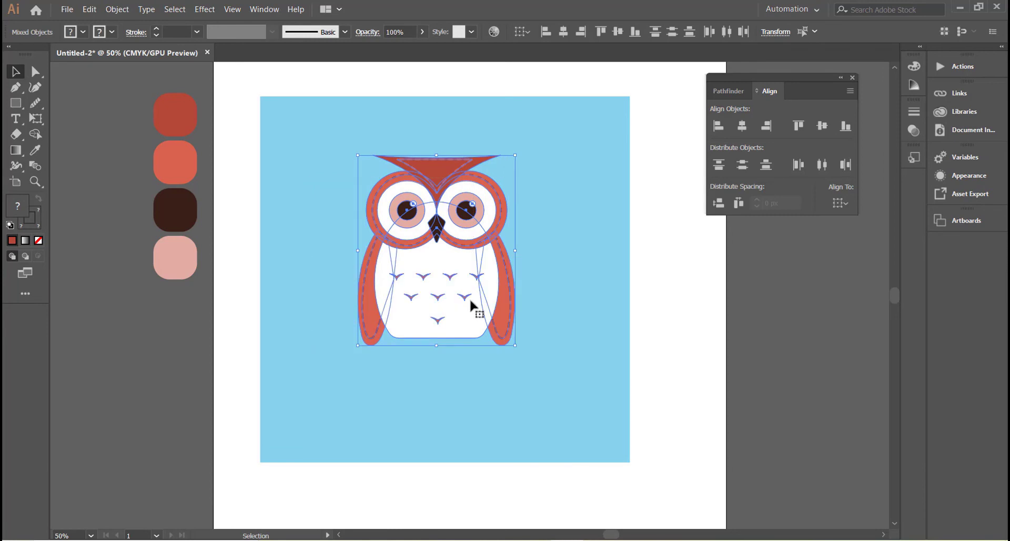
pyautogui.rightClick(470, 298)
pyautogui.click(503, 367)
pyautogui.click(584, 238)
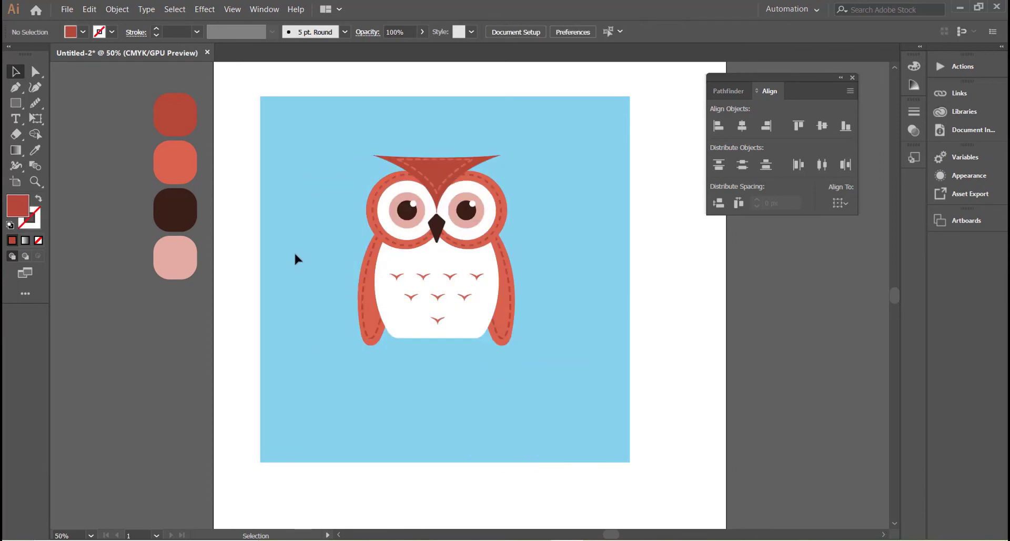
# Draw a red square and fully round its top two corners into a dome.
pyautogui.click(15, 103)
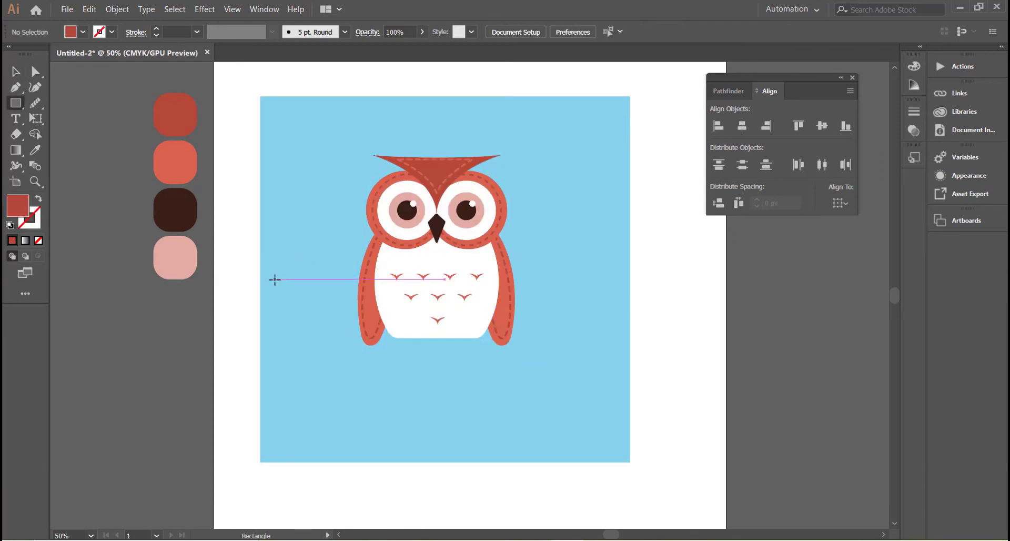
pyautogui.moveTo(275, 279); pyautogui.dragTo(325, 329)
pyautogui.click(16, 71)
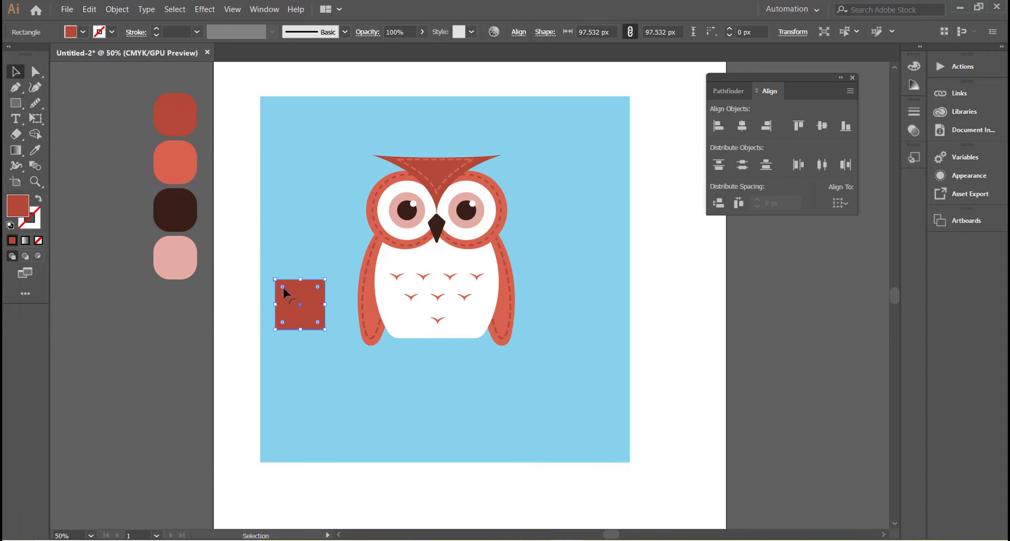
pyautogui.moveTo(282, 285); pyautogui.dragTo(277, 331)
pyautogui.click(33, 75)
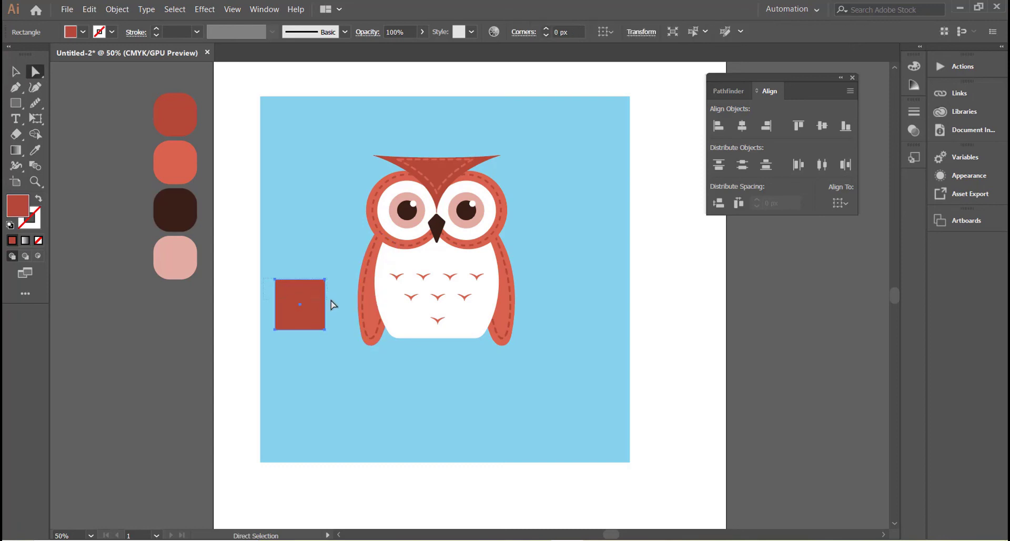
pyautogui.moveTo(320, 287); pyautogui.dragTo(316, 330)
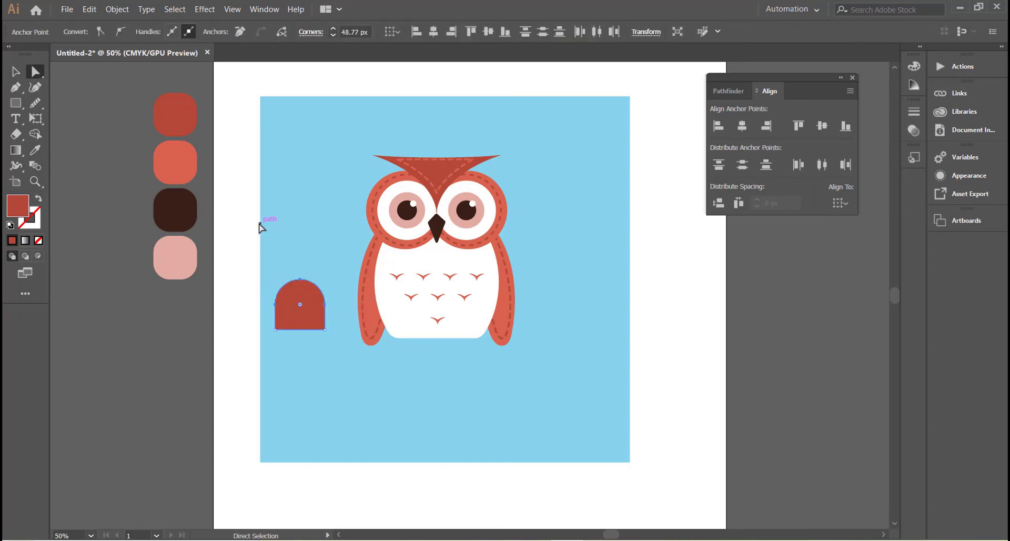
pyautogui.hotkey('ctrl', 'shift', 'a')
# Add three toe ellipses along the dome's bottom and unite them into one foot.
pyautogui.moveTo(16, 103); pyautogui.dragTo(50, 118)
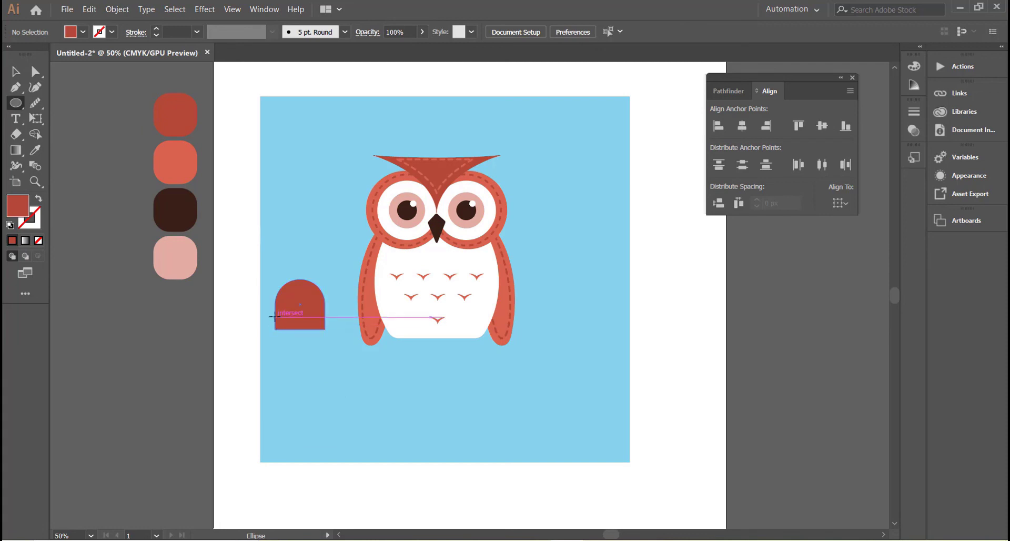
pyautogui.moveTo(275, 314)
pyautogui.mouseDown()
pyautogui.moveTo(298, 364)
pyautogui.moveTo(283, 325)
pyautogui.moveTo(331, 337)
pyautogui.mouseUp()
pyautogui.press('v')
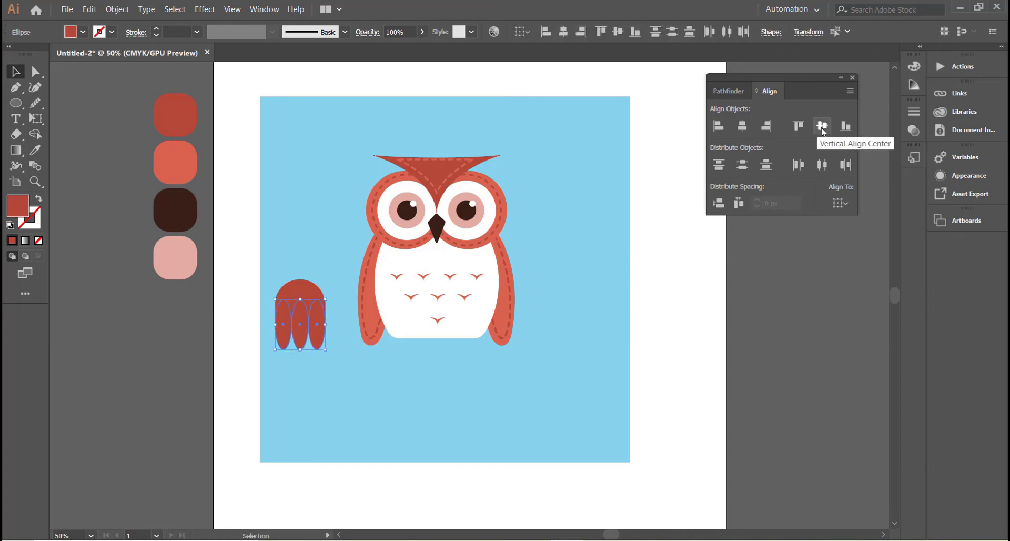
pyautogui.rightClick(297, 311)
pyautogui.click(330, 379)
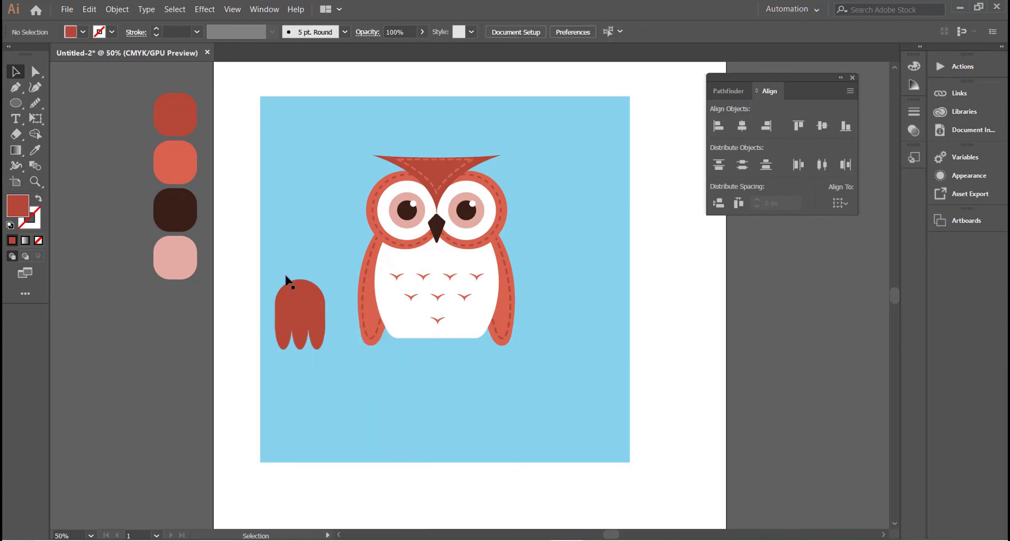
pyautogui.click(321, 334)
pyautogui.click(726, 92)
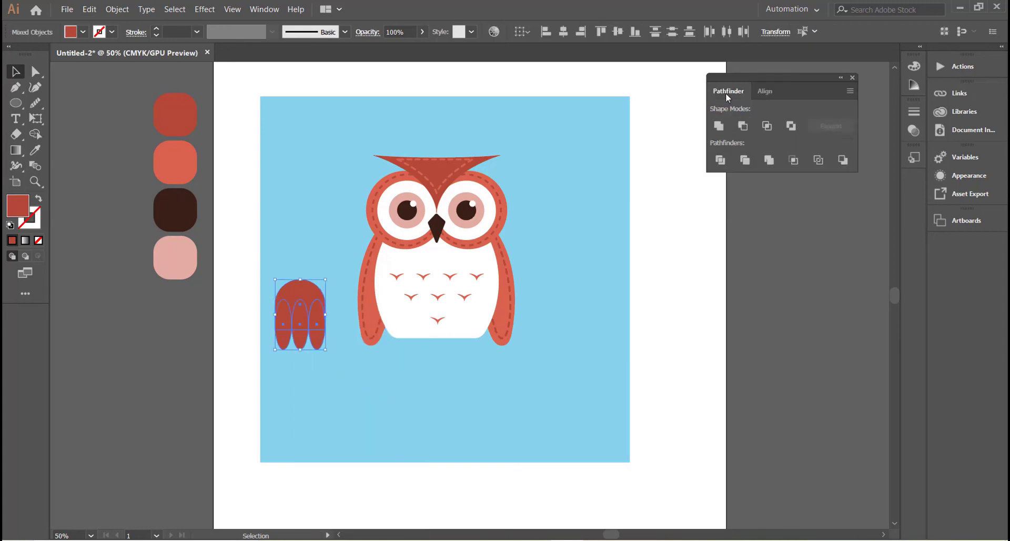
pyautogui.click(354, 364)
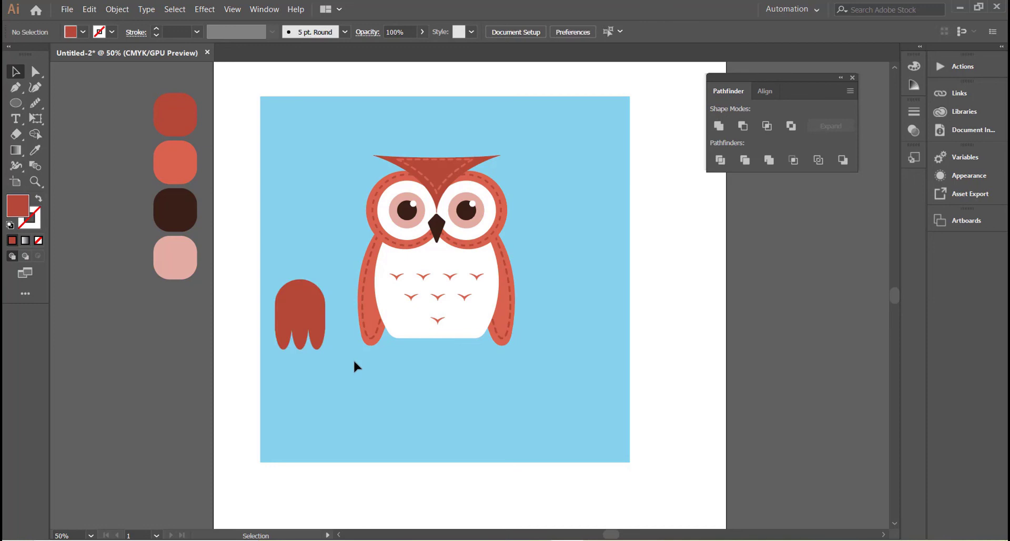
pyautogui.click(319, 334)
# Scale a smaller copy of the foot inside it and fill it lighter coral red.
pyautogui.press('a')
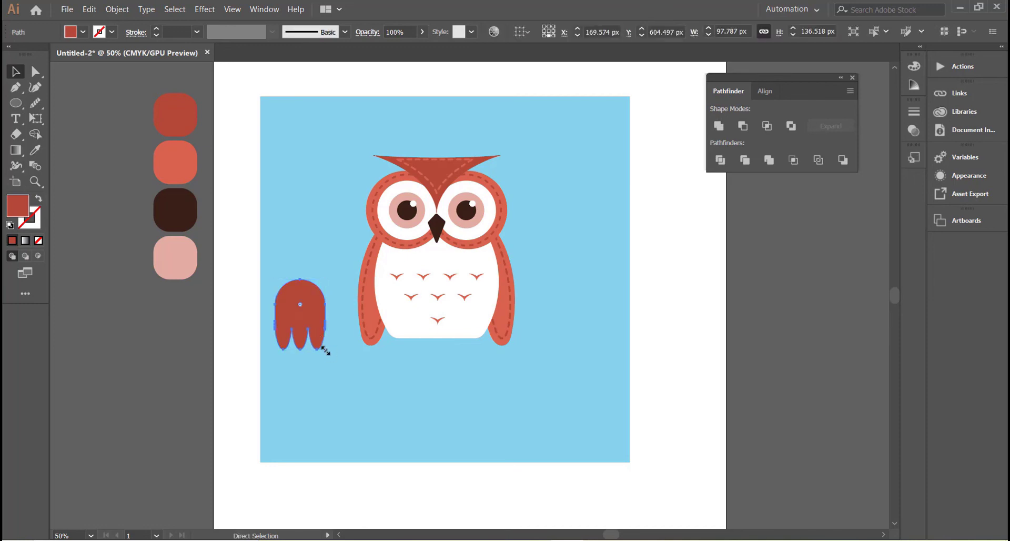
pyautogui.press('v')
pyautogui.moveTo(325, 350); pyautogui.dragTo(325, 344)
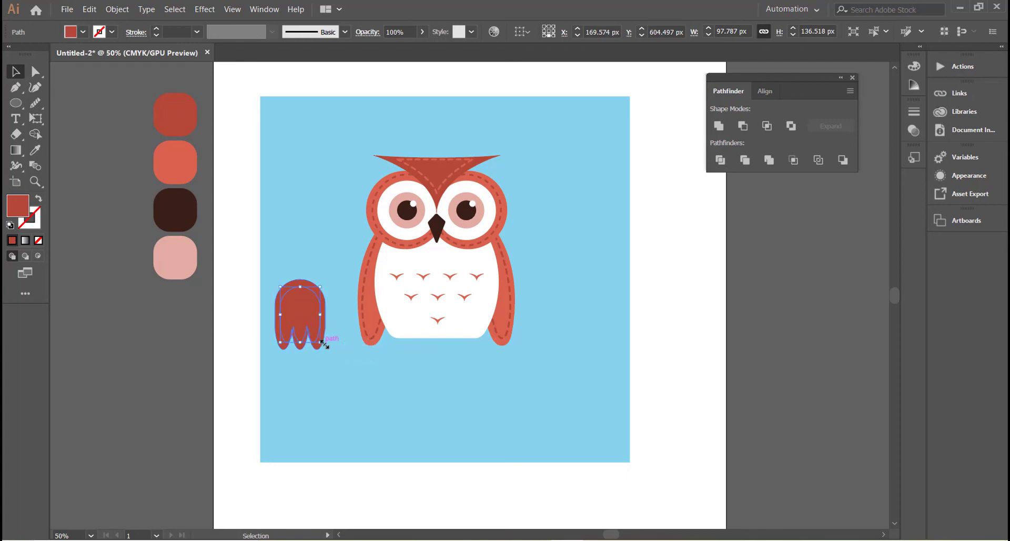
pyautogui.click(39, 200)
pyautogui.click(39, 201)
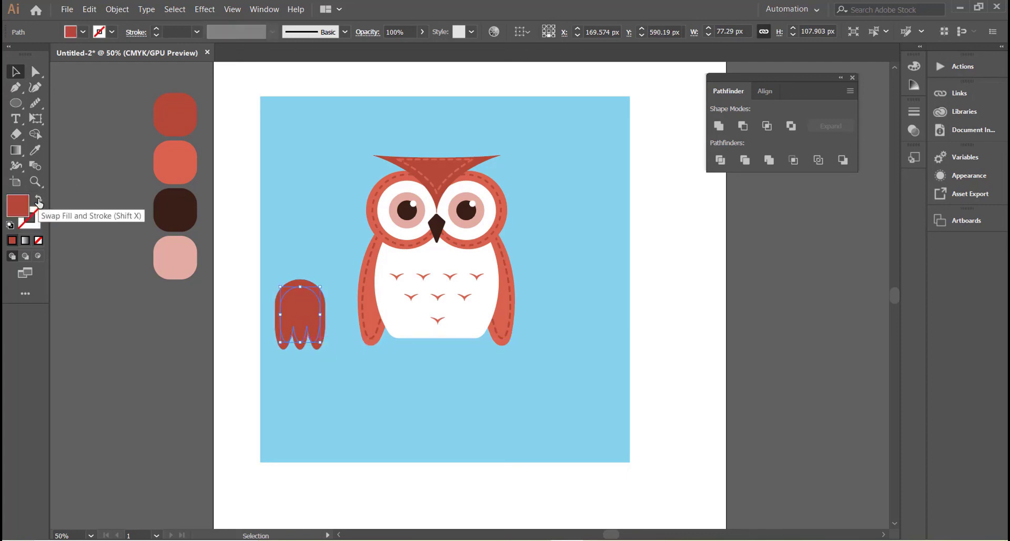
pyautogui.click(37, 150)
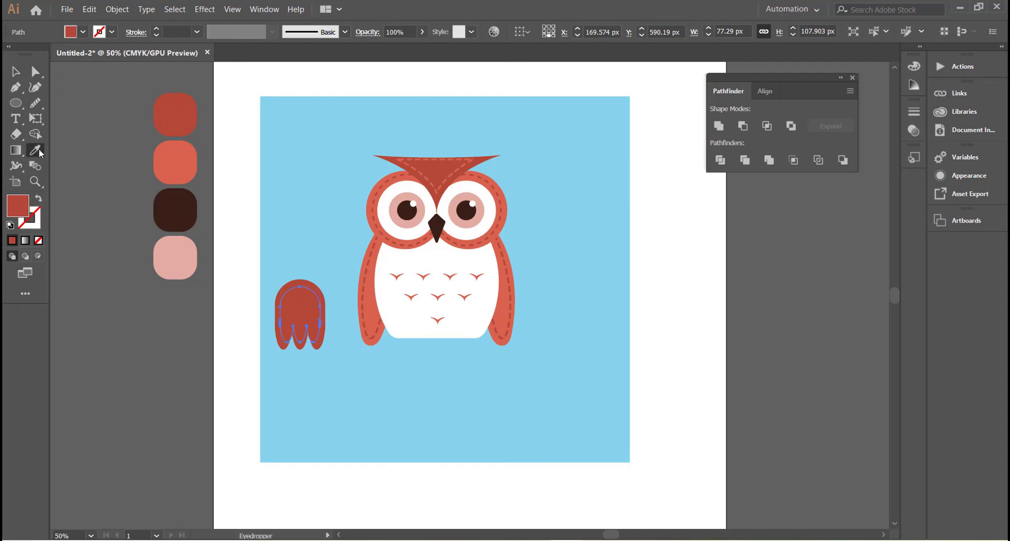
pyautogui.click(184, 162)
pyautogui.click(15, 71)
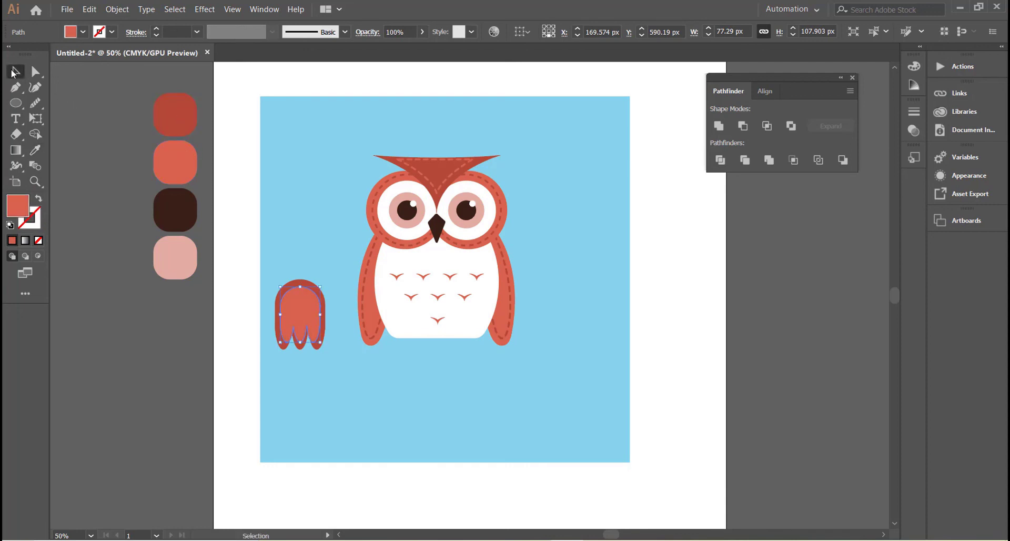
pyautogui.click(97, 196)
# Trim the rectangle pieces between the toes with Shape Builder.
pyautogui.click(15, 103)
pyautogui.click(49, 106)
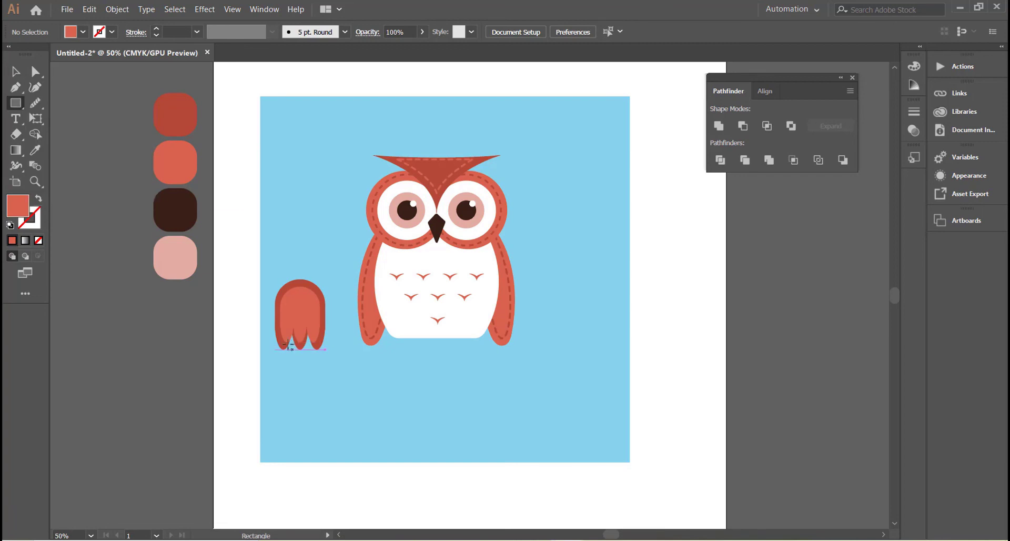
pyautogui.moveTo(277, 321); pyautogui.dragTo(326, 345)
pyautogui.click(15, 72)
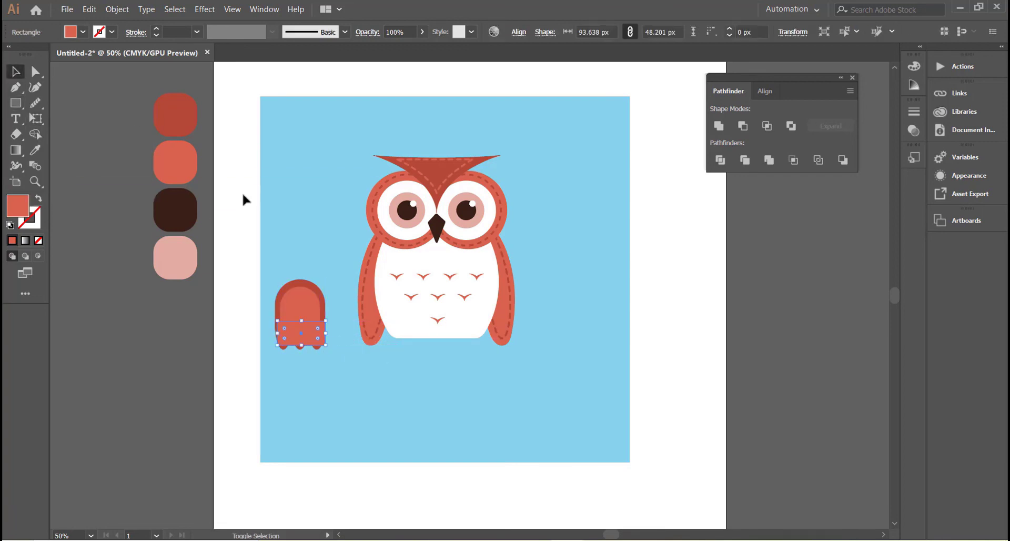
pyautogui.keyDown('shift'); pyautogui.click(297, 300); pyautogui.keyUp('shift')
pyautogui.click(35, 134)
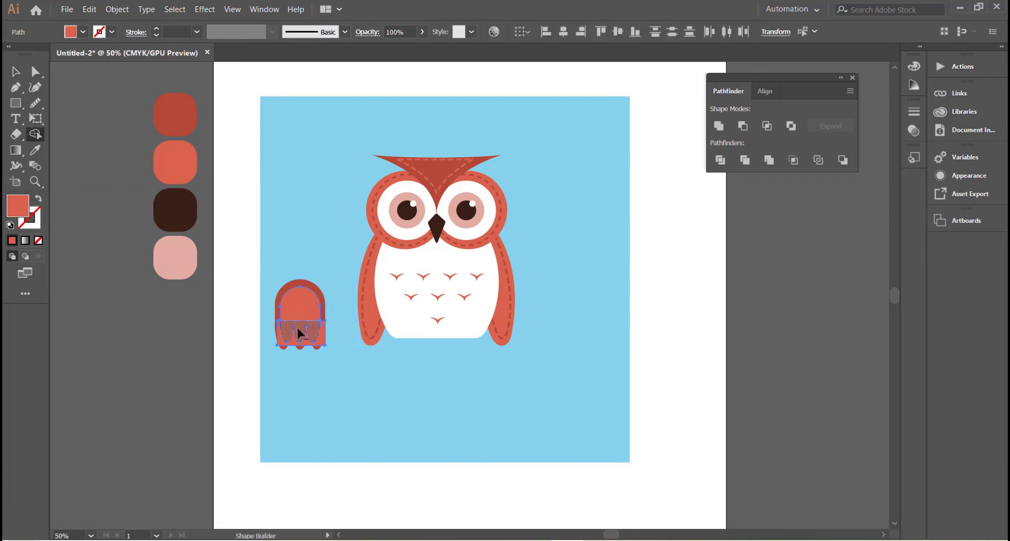
pyautogui.keyDown('alt'); pyautogui.click(322, 339); pyautogui.keyUp('alt')
pyautogui.click(15, 73)
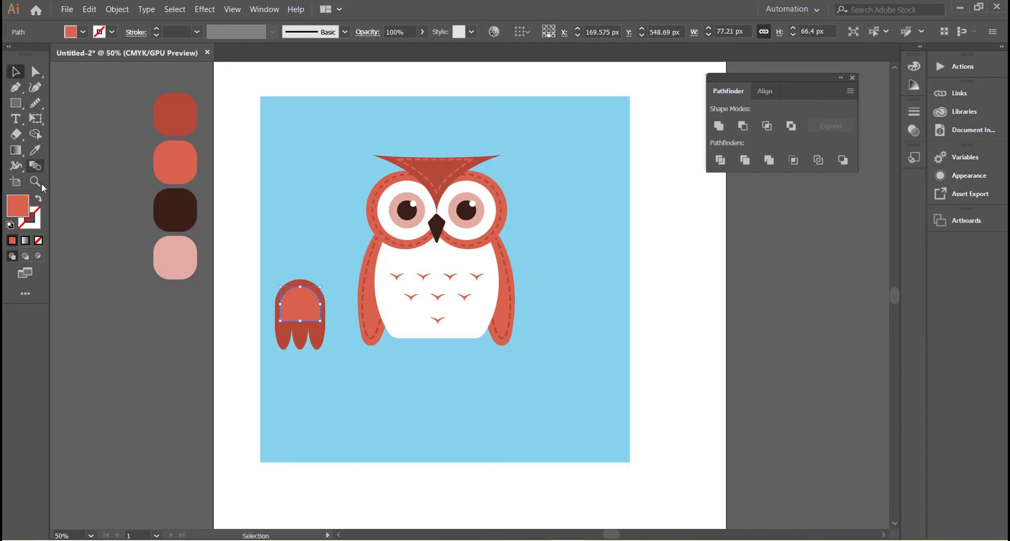
# Turn the arch into a 4 pt dashed red stroke with rounded dashes.
pyautogui.click(38, 200)
pyautogui.tripleClick(157, 30)
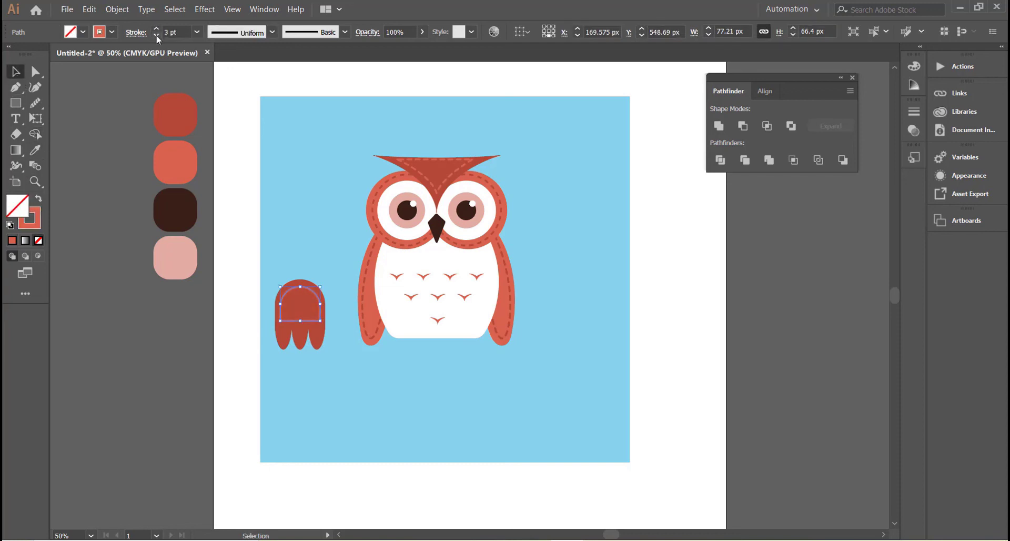
pyautogui.click(156, 29)
pyautogui.click(137, 32)
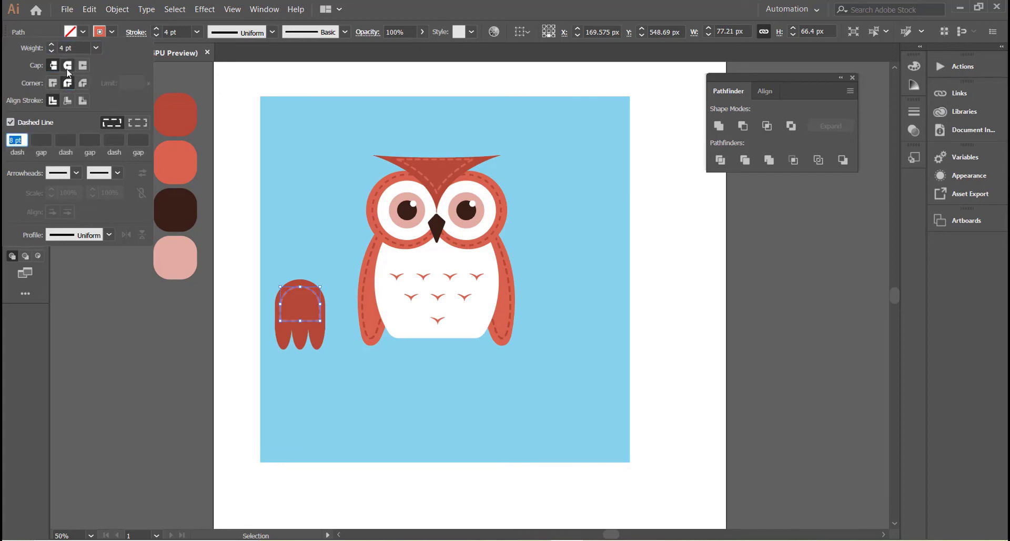
pyautogui.click(291, 183)
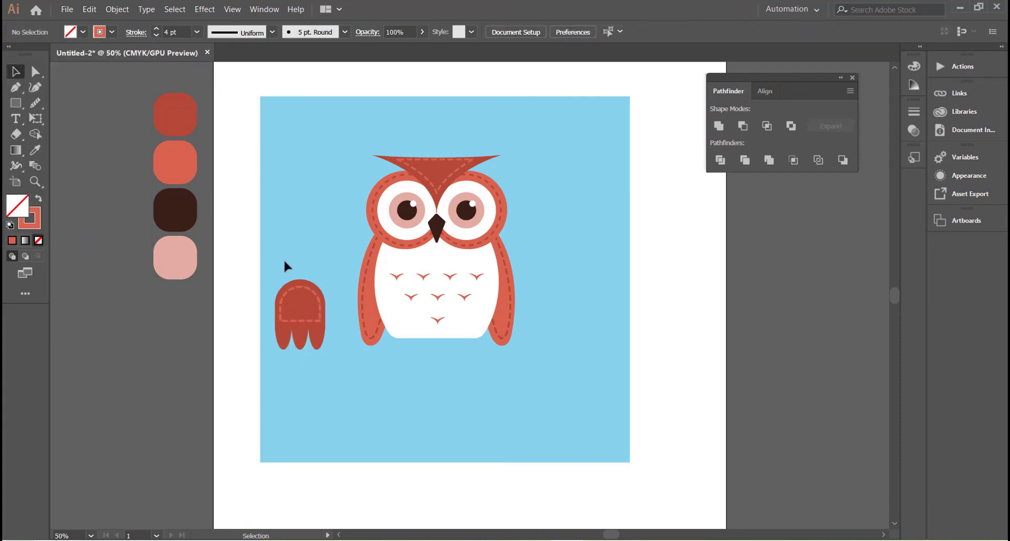
# Add short stitch lines to each toe and group the foot parts.
pyautogui.click(16, 92)
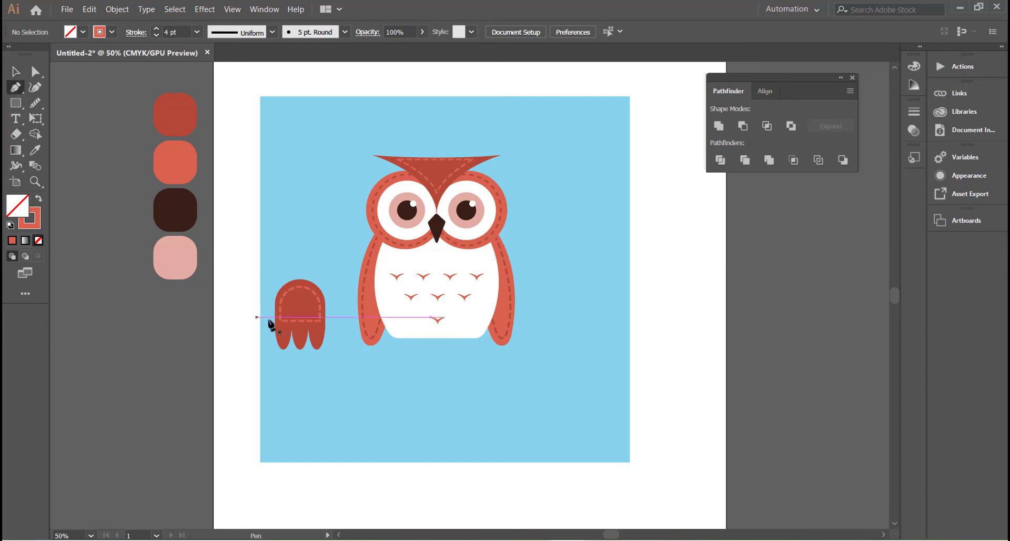
pyautogui.click(285, 332)
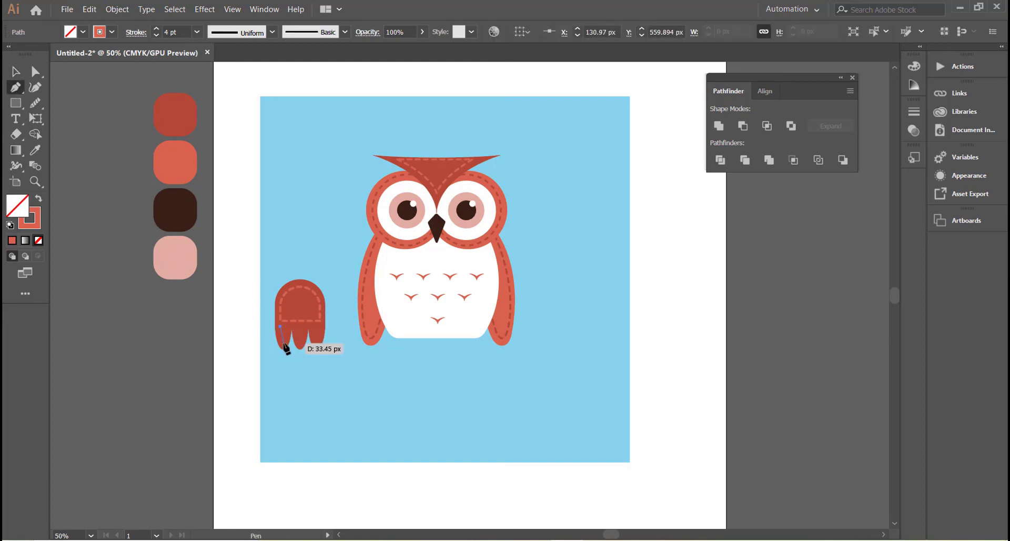
pyautogui.click(287, 342)
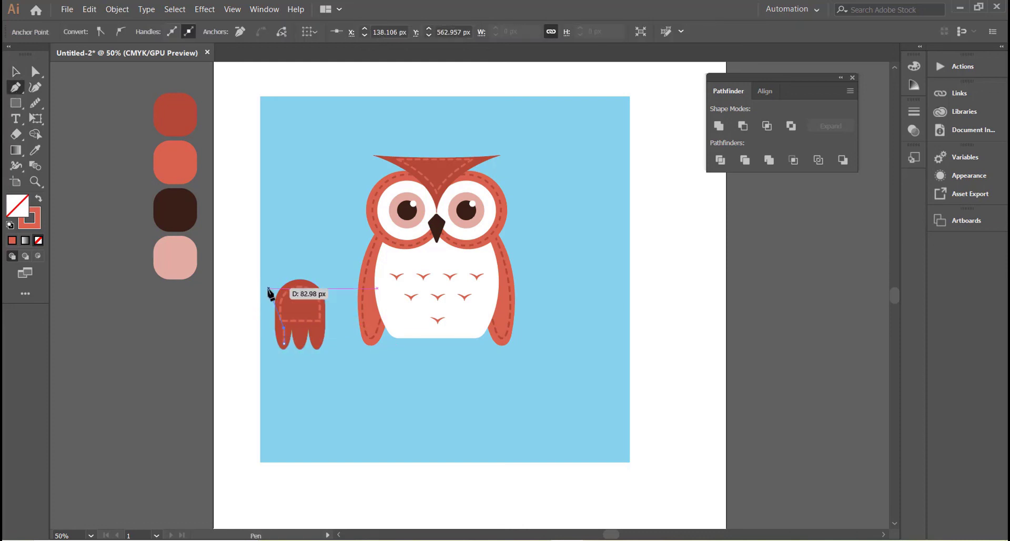
pyautogui.click(19, 73)
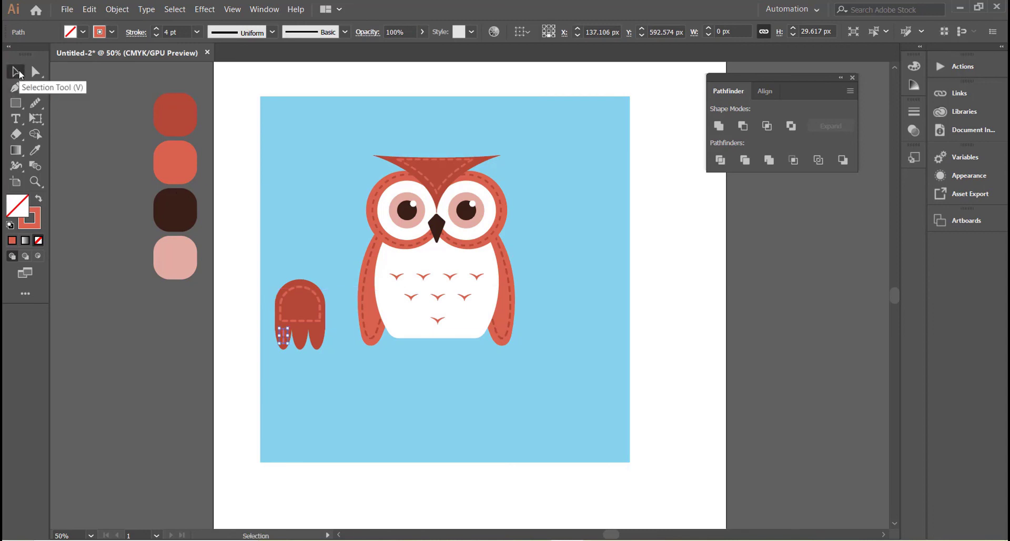
pyautogui.click(126, 238)
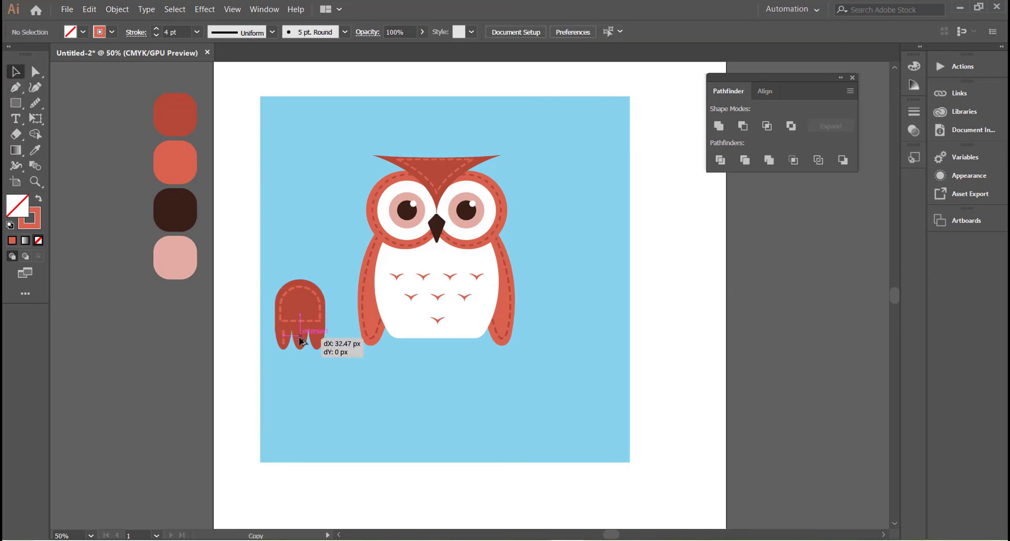
pyautogui.moveTo(285, 342)
pyautogui.mouseDown()
pyautogui.moveTo(318, 341)
pyautogui.moveTo(269, 275)
pyautogui.mouseUp()
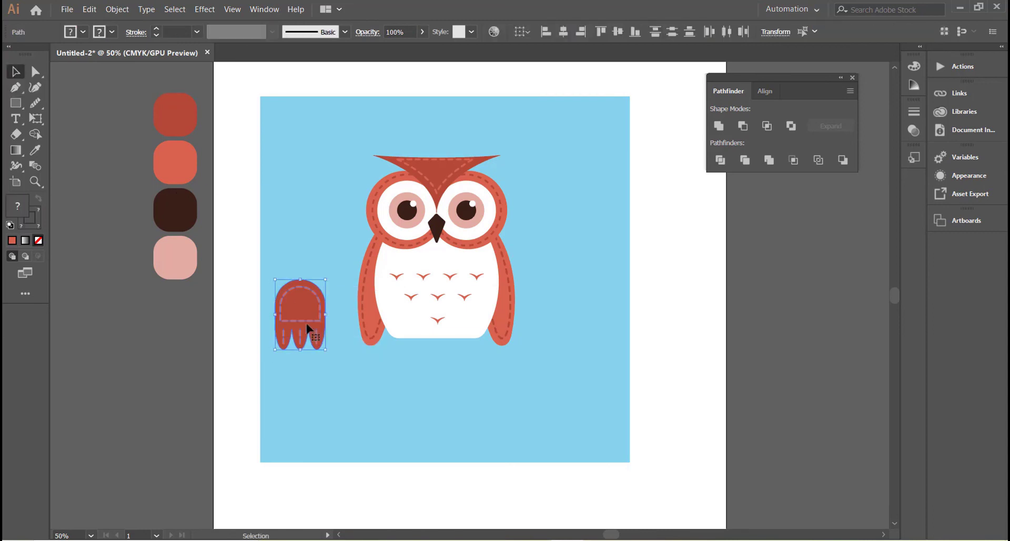
pyautogui.rightClick(308, 324)
pyautogui.click(321, 171)
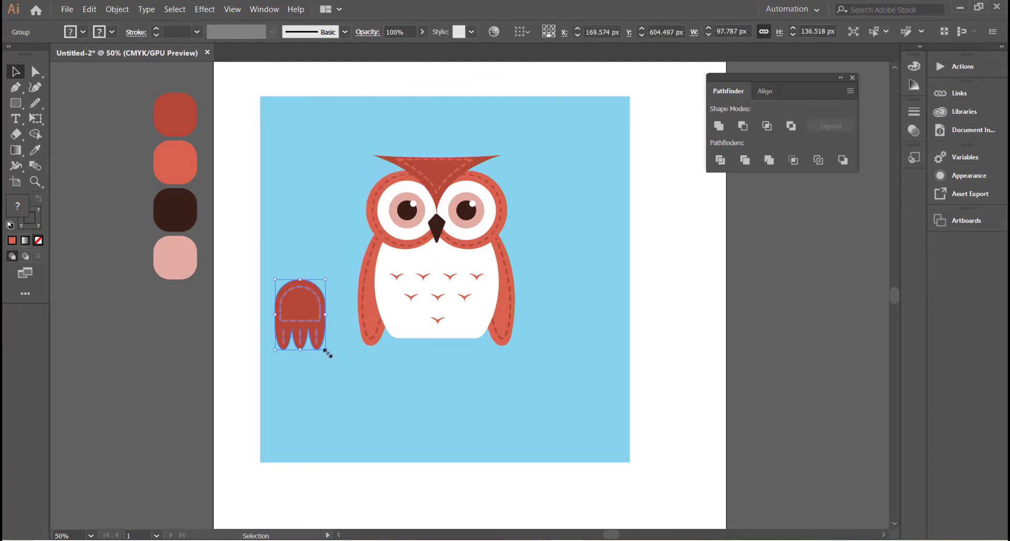
# Shrink the foot, pair two feet as a group and centre them under the owl.
pyautogui.moveTo(328, 351)
pyautogui.mouseDown()
pyautogui.moveTo(313, 332)
pyautogui.moveTo(408, 350)
pyautogui.moveTo(455, 343)
pyautogui.mouseUp()
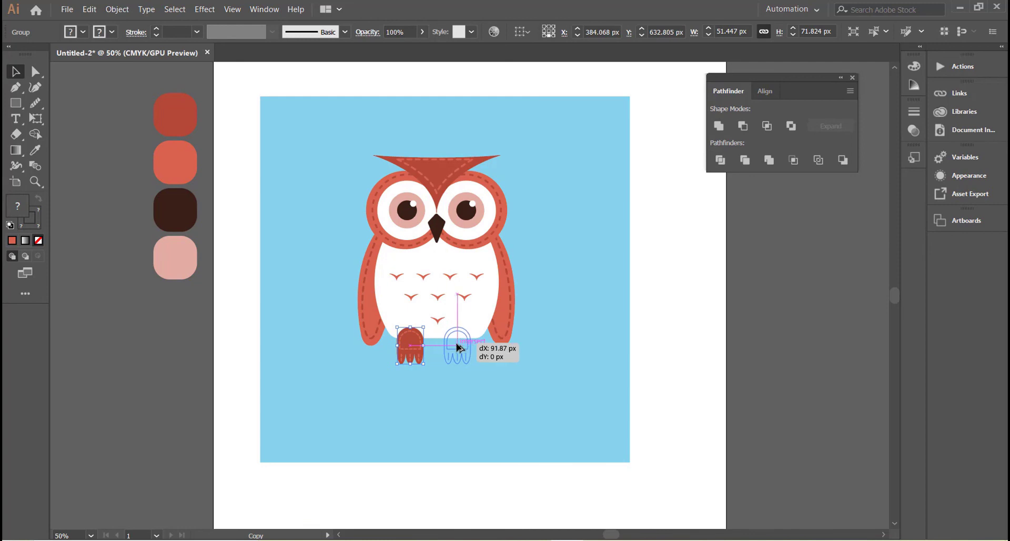
pyautogui.keyDown('shift'); pyautogui.click(401, 349); pyautogui.keyUp('shift')
pyautogui.click(772, 92)
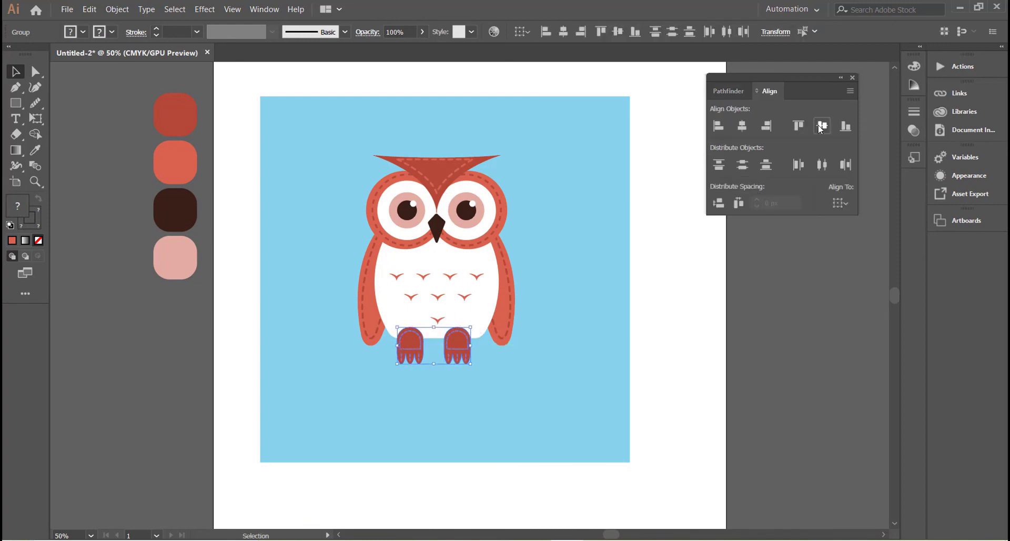
pyautogui.rightClick(573, 219)
pyautogui.click(599, 287)
pyautogui.moveTo(330, 140); pyautogui.dragTo(487, 326)
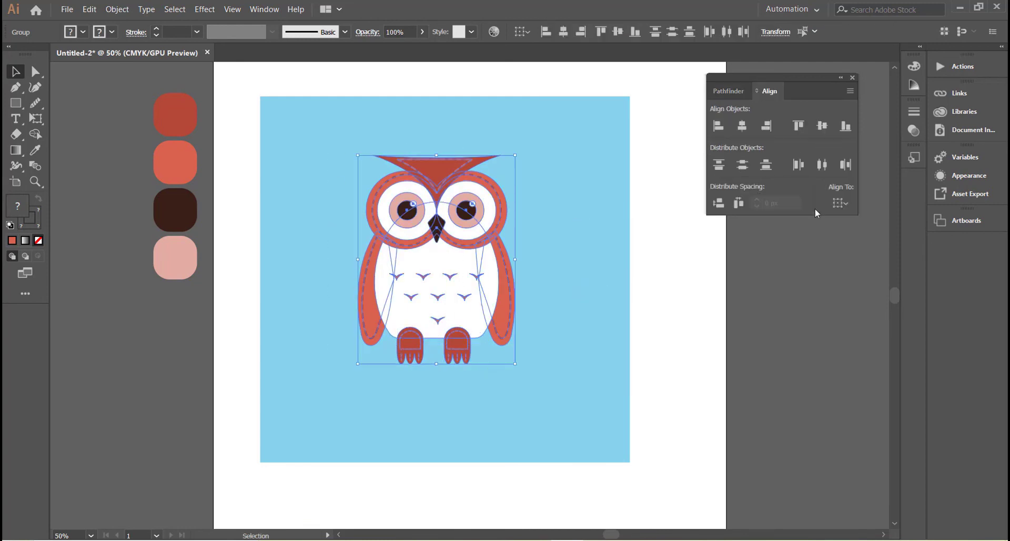
pyautogui.click(743, 131)
pyautogui.click(580, 223)
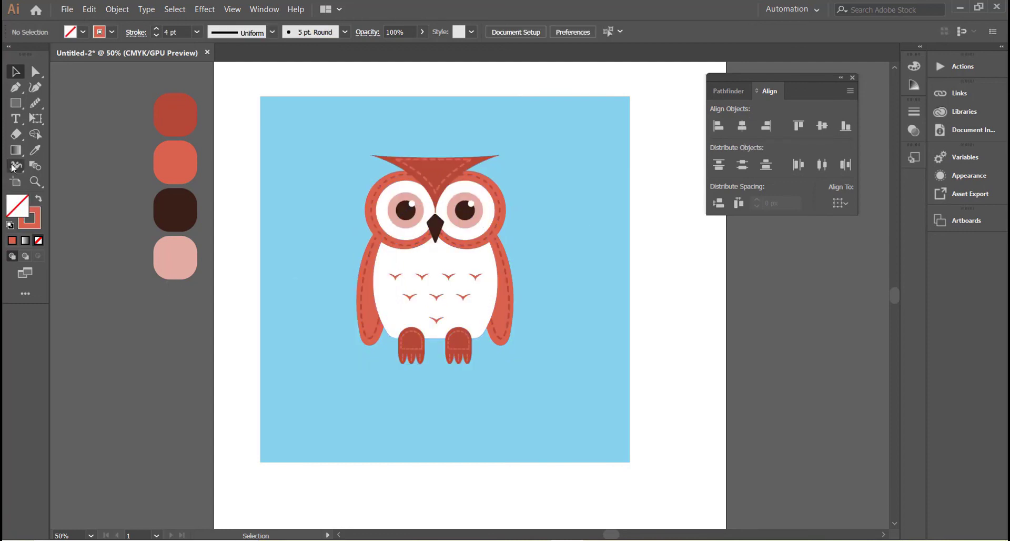
# Draw a closed, bent branch outline from the artboard's left edge to beneath the owl's feet.
pyautogui.click(19, 91)
pyautogui.click(260, 409)
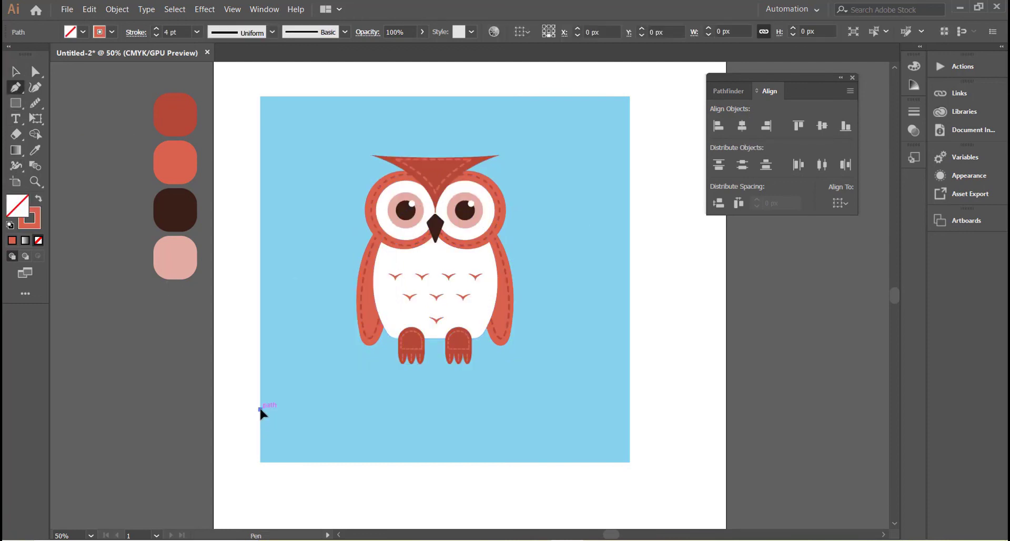
pyautogui.click(320, 361)
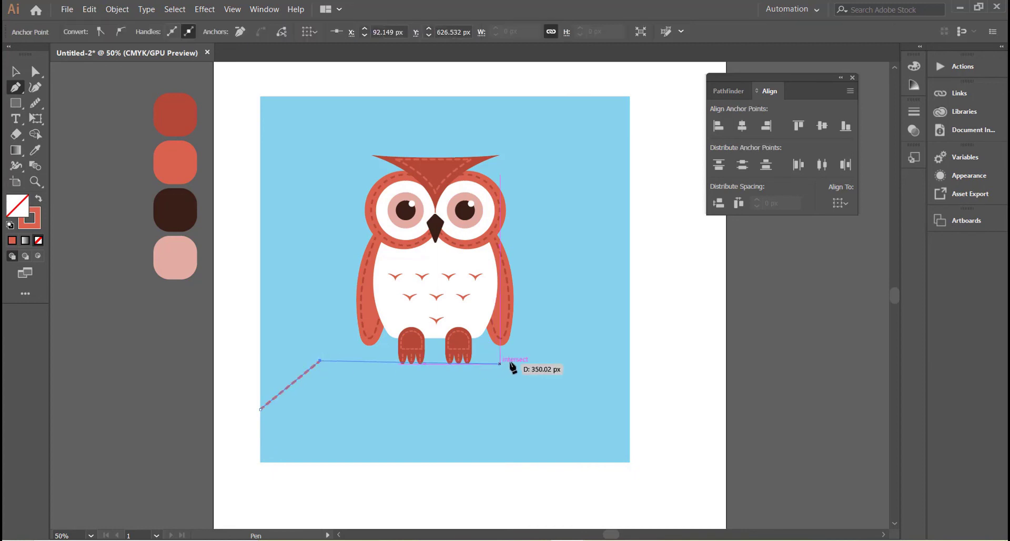
pyautogui.click(567, 360)
pyautogui.click(566, 376)
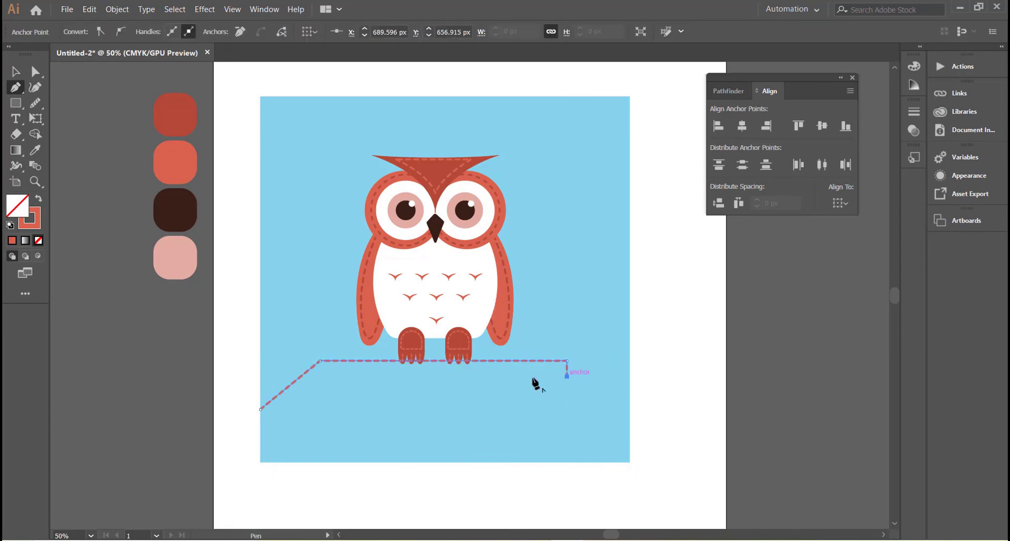
pyautogui.click(327, 377)
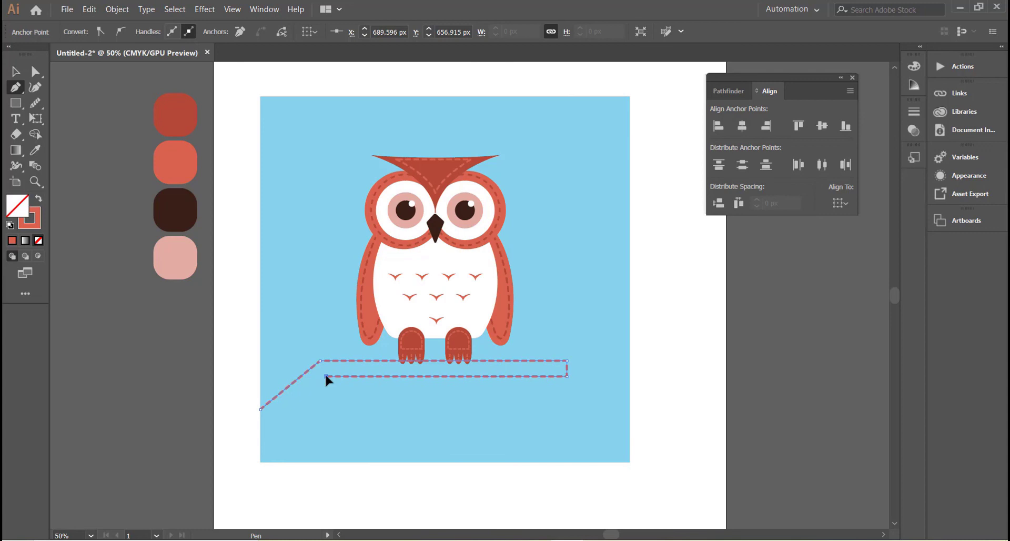
pyautogui.click(261, 410)
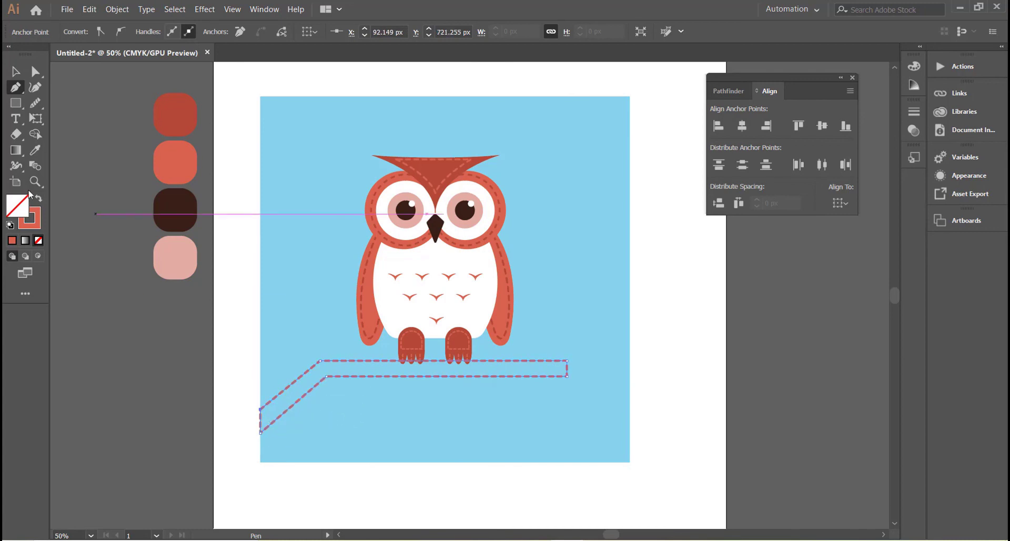
pyautogui.click(35, 150)
# Fill the branch with the dark brown swatch and round off its right end.
pyautogui.click(176, 210)
pyautogui.click(16, 71)
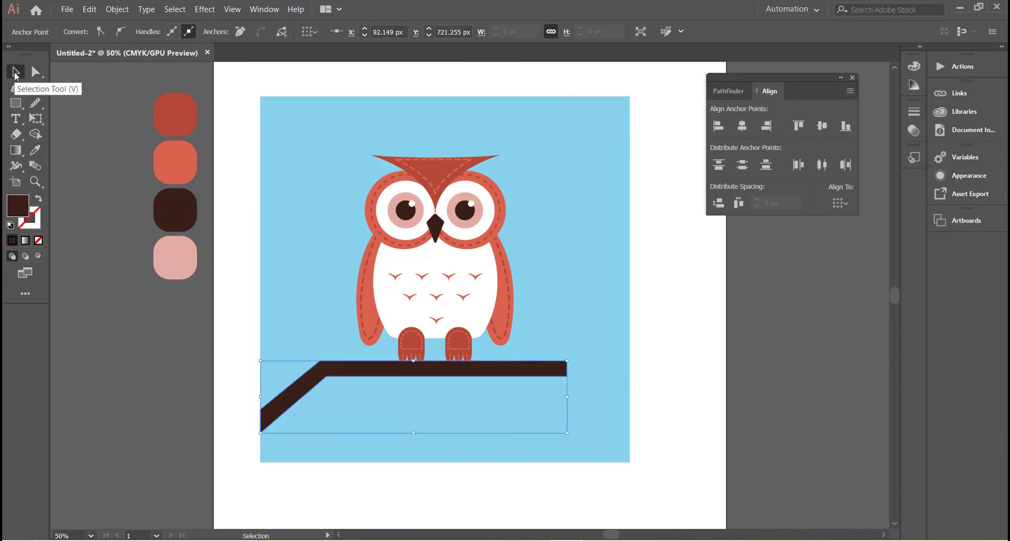
pyautogui.click(40, 76)
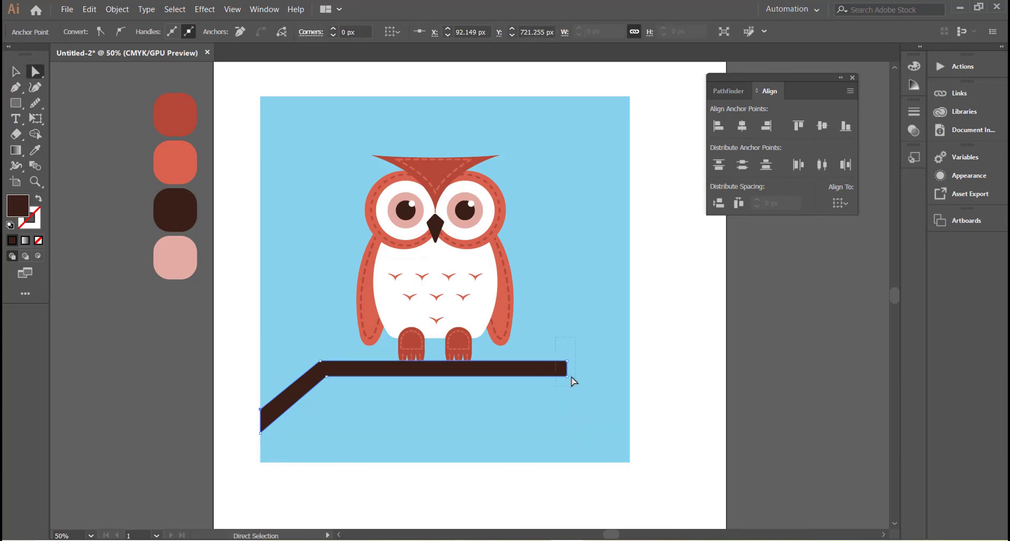
pyautogui.moveTo(564, 371); pyautogui.dragTo(561, 372)
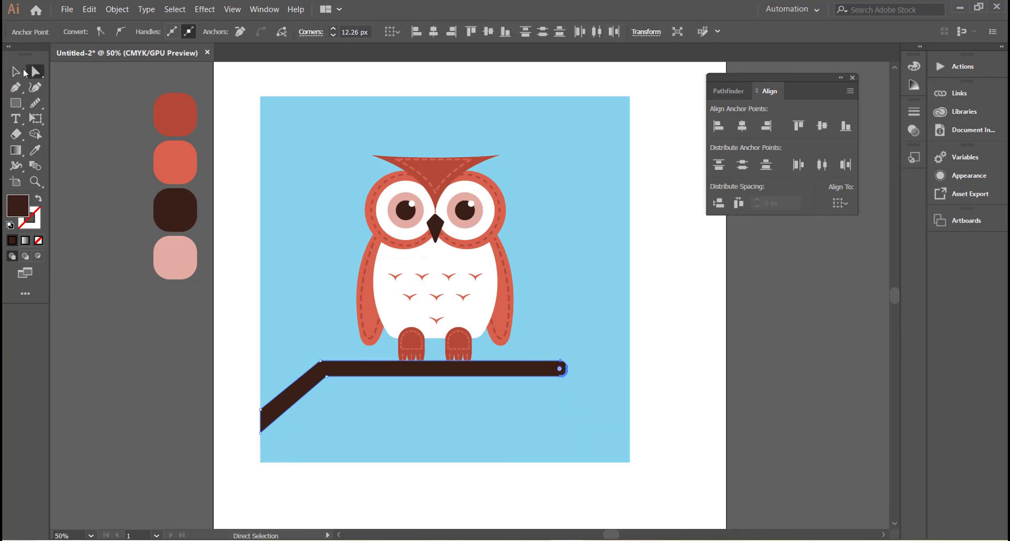
pyautogui.click(15, 71)
# Group the owl's parts, bring the group in front of the branch, and lower its feet onto it.
pyautogui.rightClick(492, 314)
pyautogui.moveTo(527, 440)
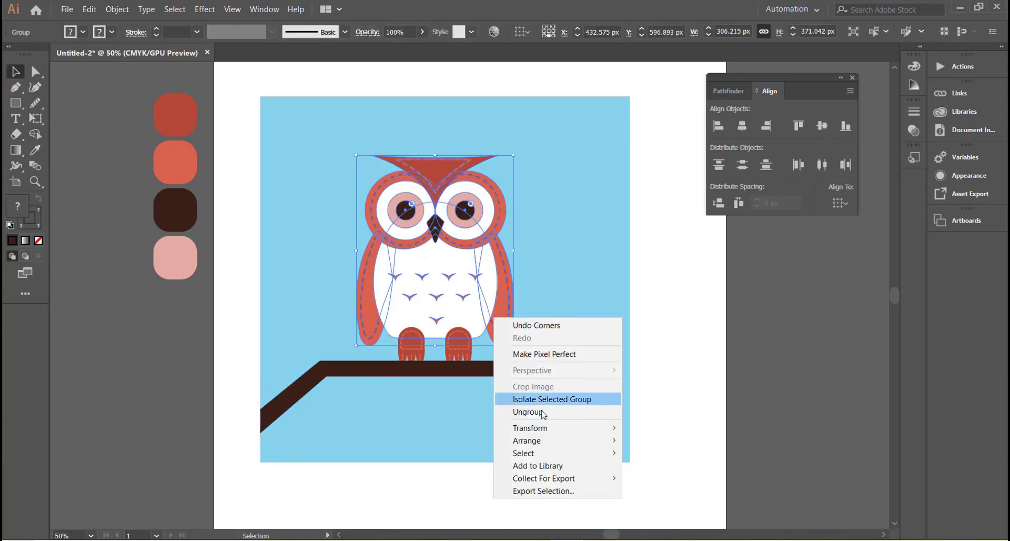
pyautogui.click(661, 441)
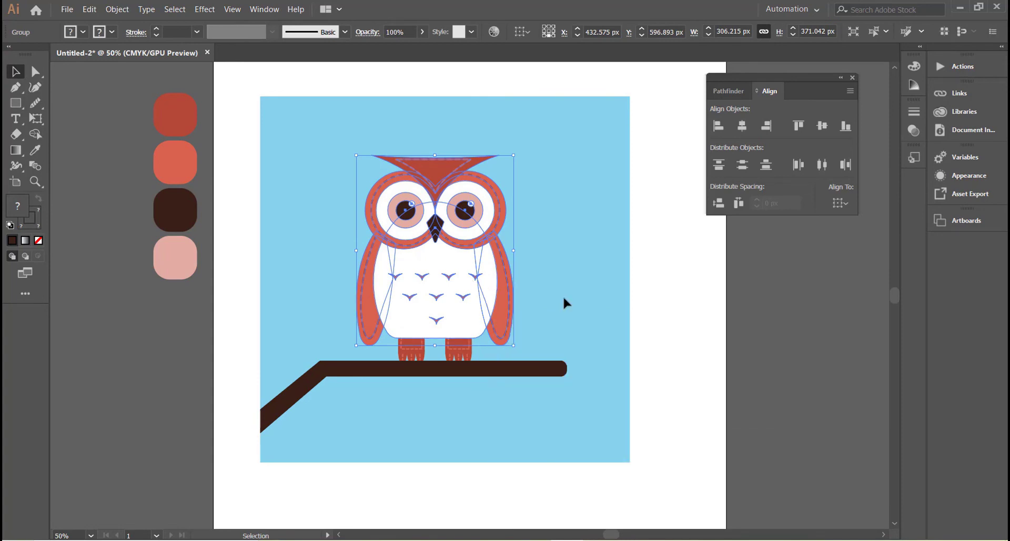
pyautogui.hotkey('ctrl', 'z')
pyautogui.click(491, 317)
pyautogui.rightClick(459, 262)
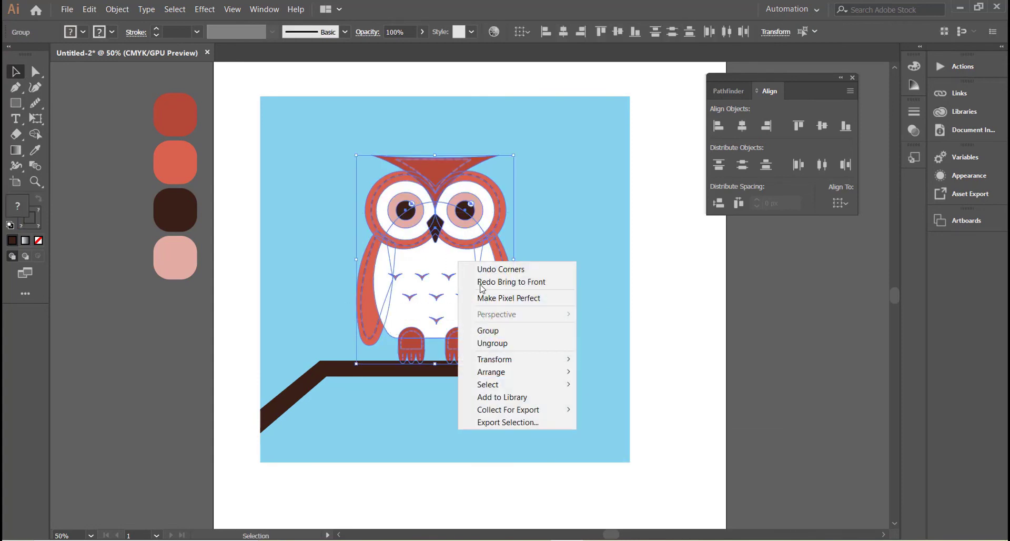
pyautogui.click(490, 330)
pyautogui.rightClick(489, 333)
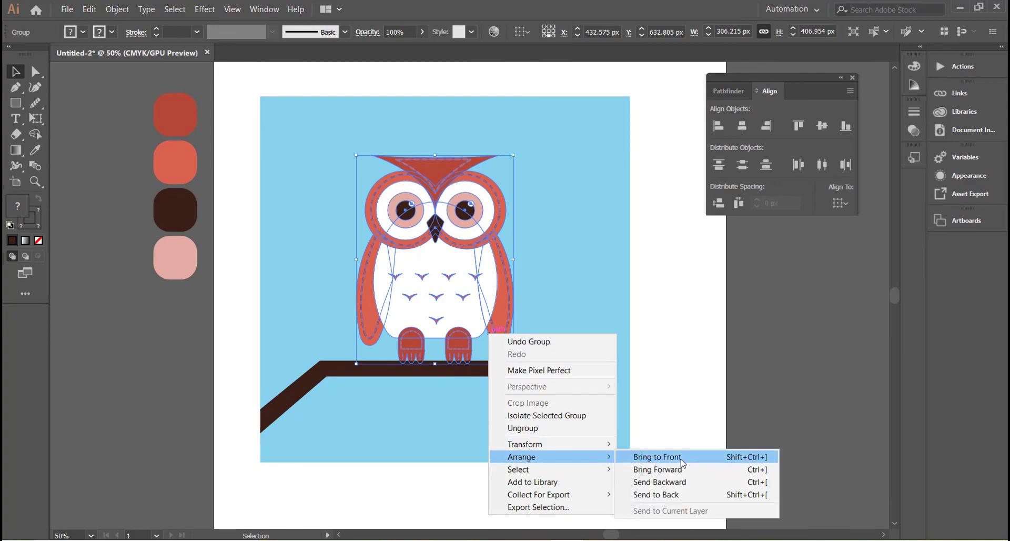
pyautogui.click(682, 462)
pyautogui.moveTo(474, 267); pyautogui.dragTo(473, 280)
pyautogui.click(617, 248)
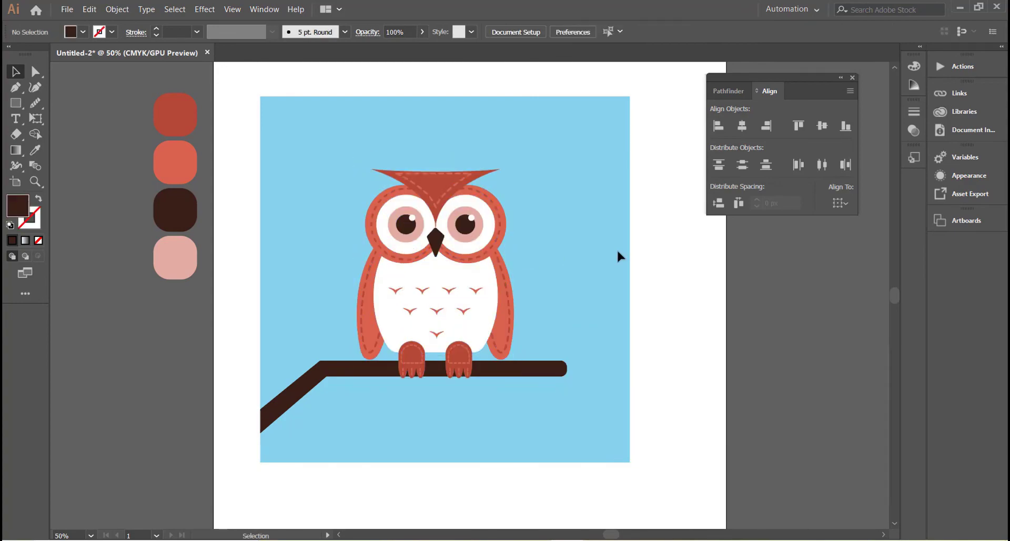